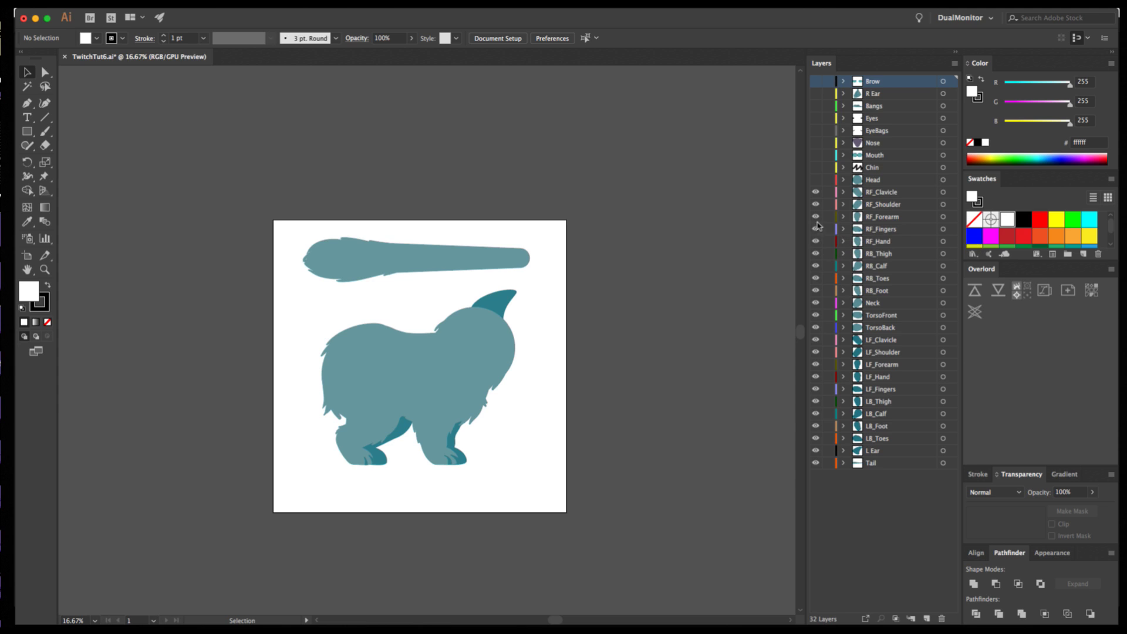
Isolate the right front leg by hiding the layers from RF_Hand through Tail, and select its clavicle and forearm shapes to inspect their outlines.
left_click_drag(816, 242, 816, 471)
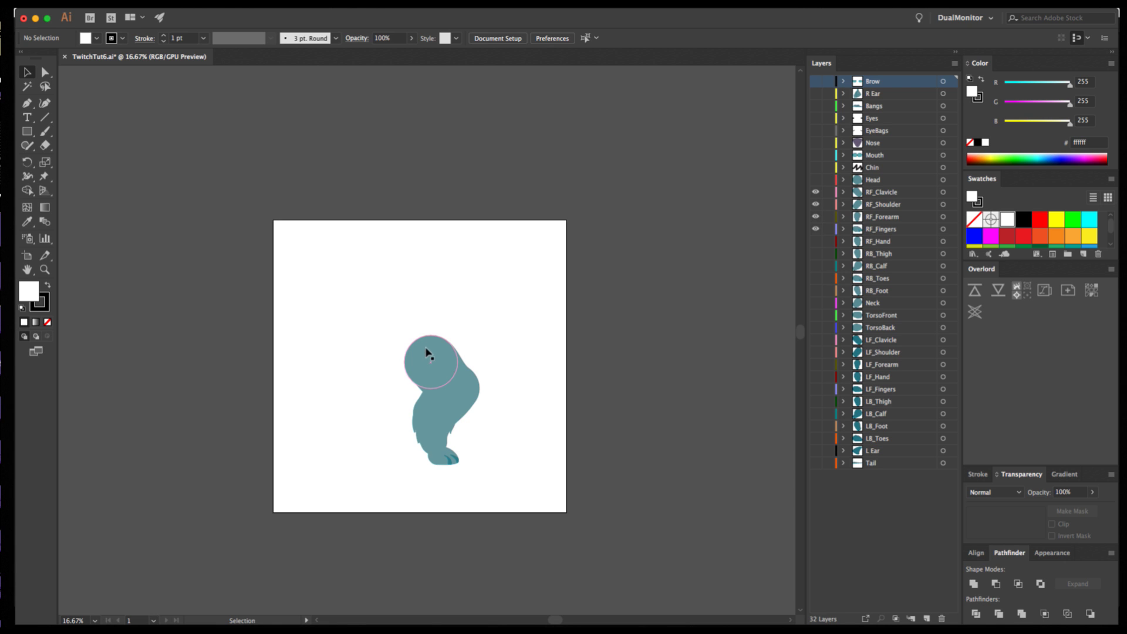
left_click(435, 371)
left_click_drag(437, 375, 444, 399)
key("a")
key("v")
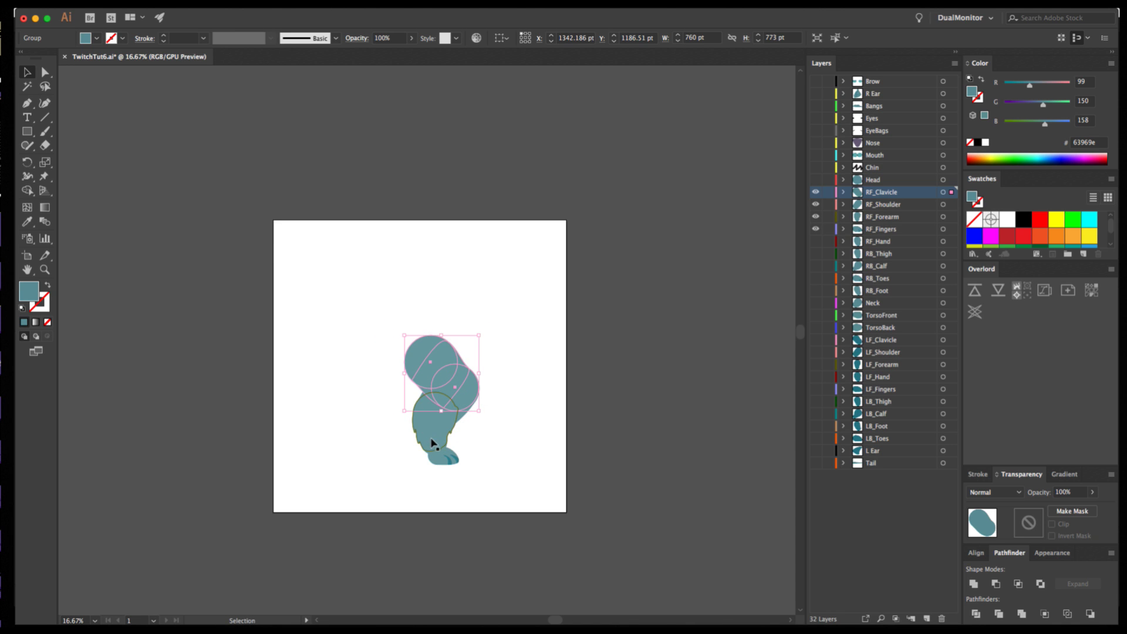
left_click(440, 447)
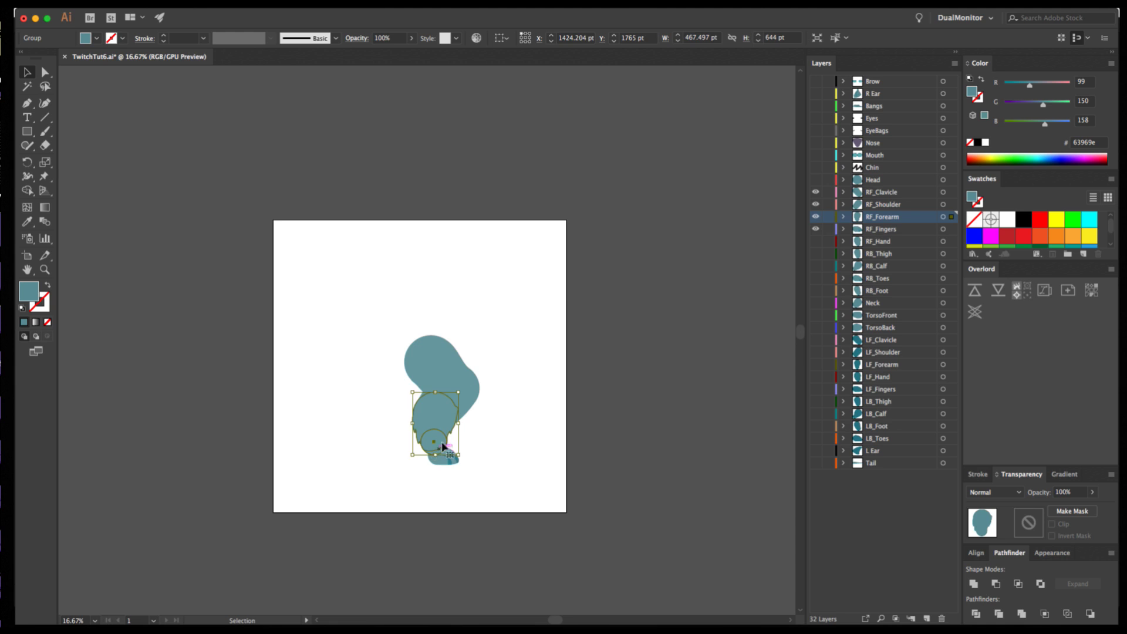
Pull the right front fingers and forearm away from the leg and select the shoulder shape to demonstrate the separate pieces.
key("super+equal")
key("super+equal")
key("super+equal")
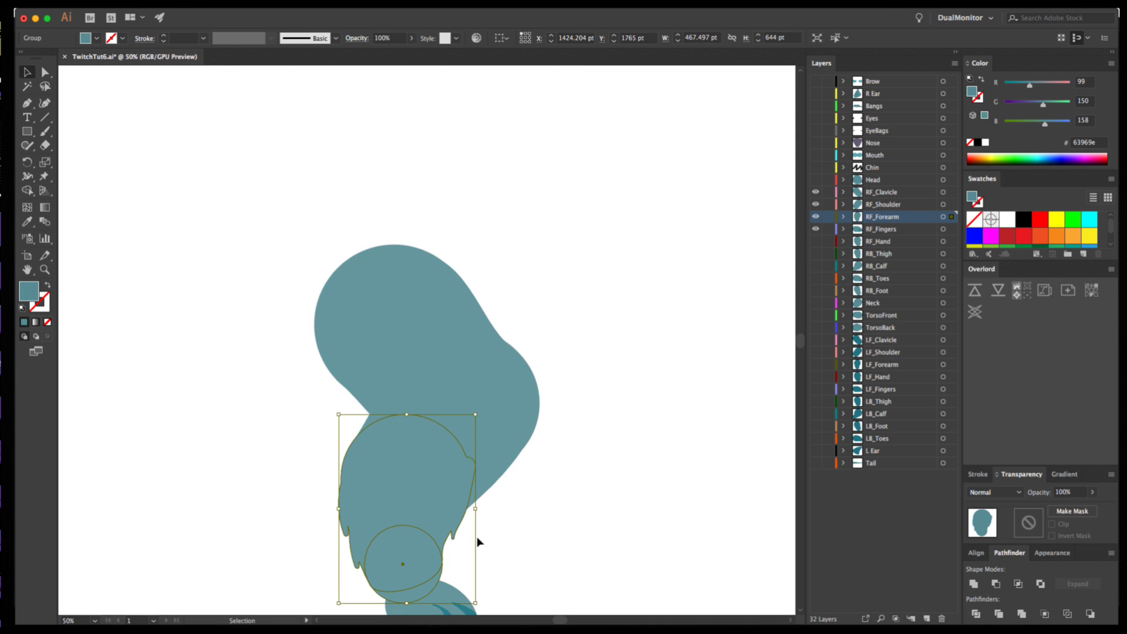
scroll(478, 541, "down", 2)
left_click(446, 567)
left_click_drag(444, 567, 664, 565)
left_click_drag(415, 536, 588, 551)
left_click_drag(402, 467, 495, 511)
Undo the moves of the right front forearm and fingers, cancelling the revert to the saved version.
key("super+z")
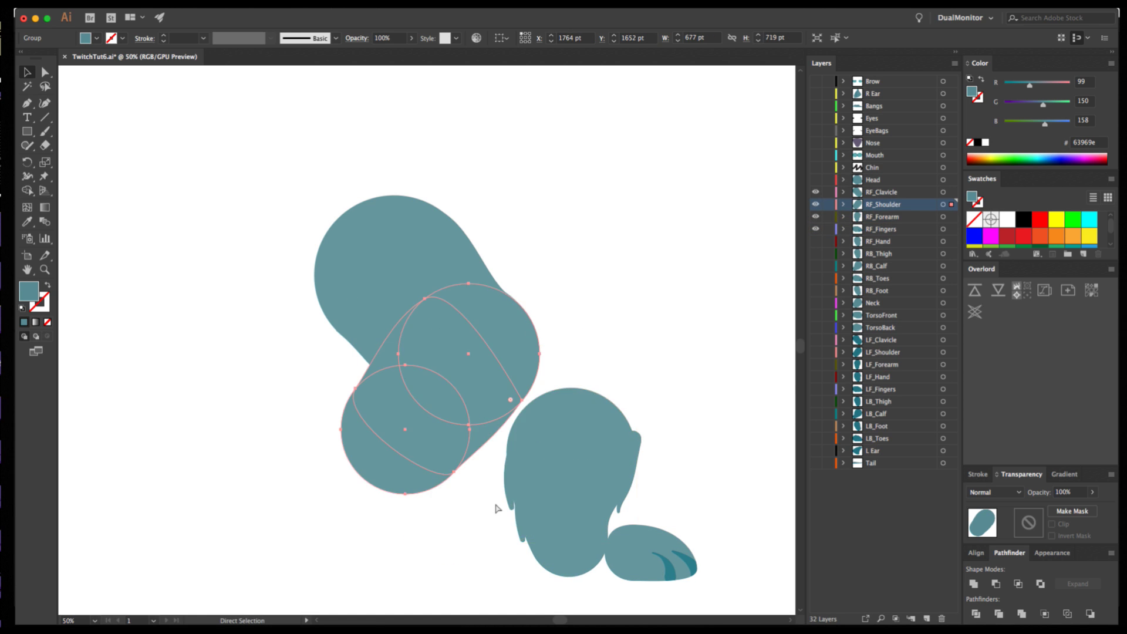
key("super+z")
key("super+z")
key("F12")
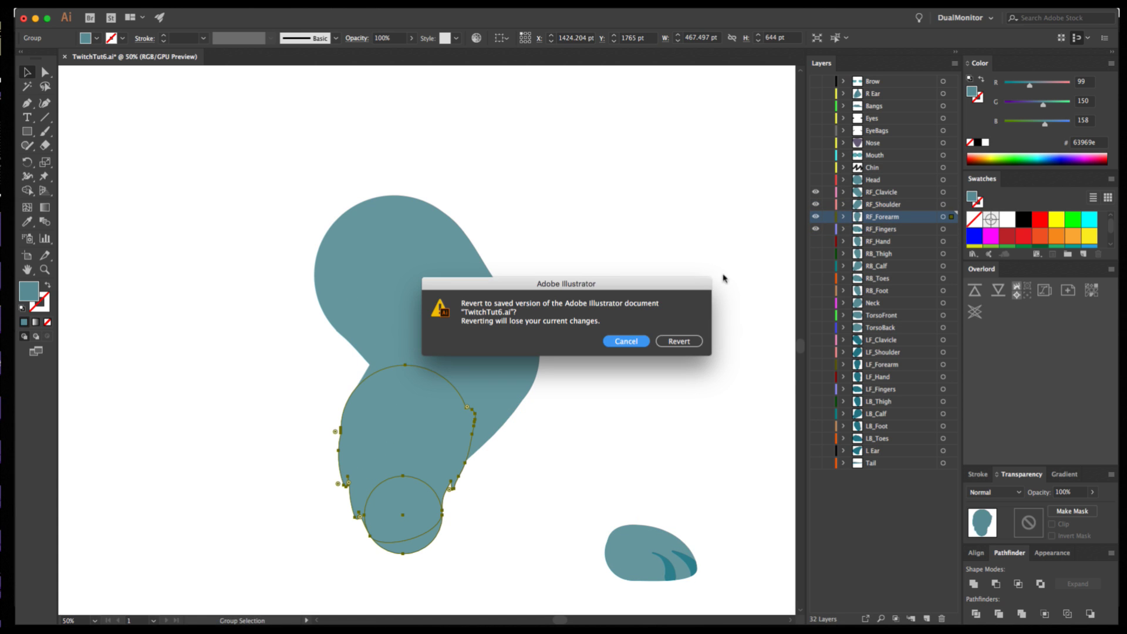
left_click(625, 341)
key("super+z")
Show the RF_Hand layer, move the right front fingers and hand away from the leg, and select the forearm shape.
left_click(816, 242)
left_click_drag(453, 564, 603, 540)
left_click_drag(422, 554, 501, 545)
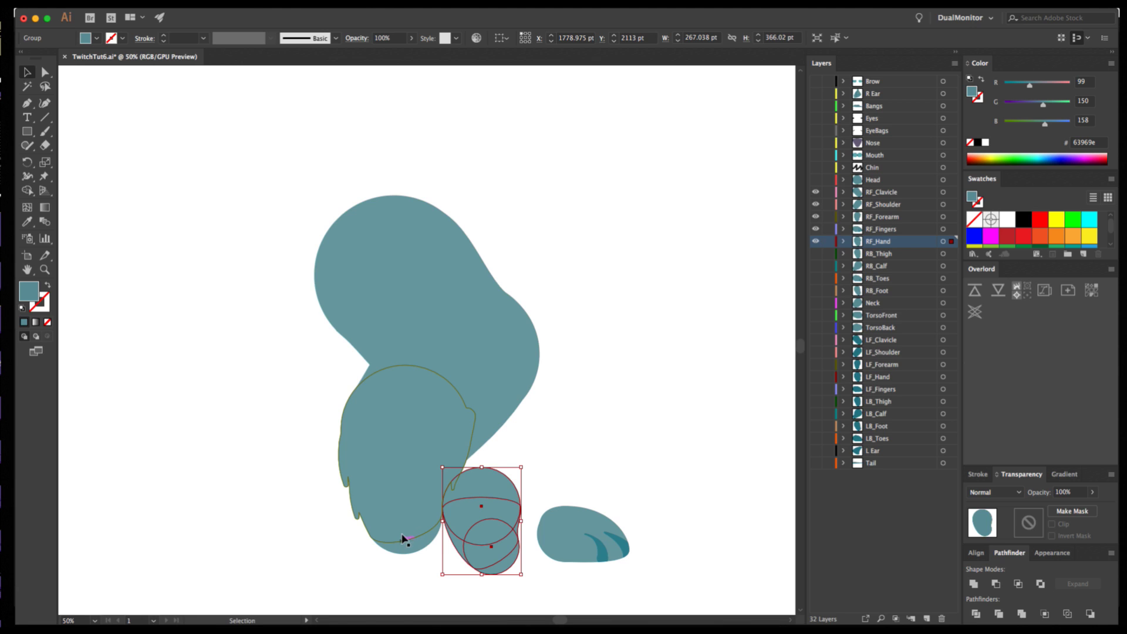
left_click(403, 538)
key("a")
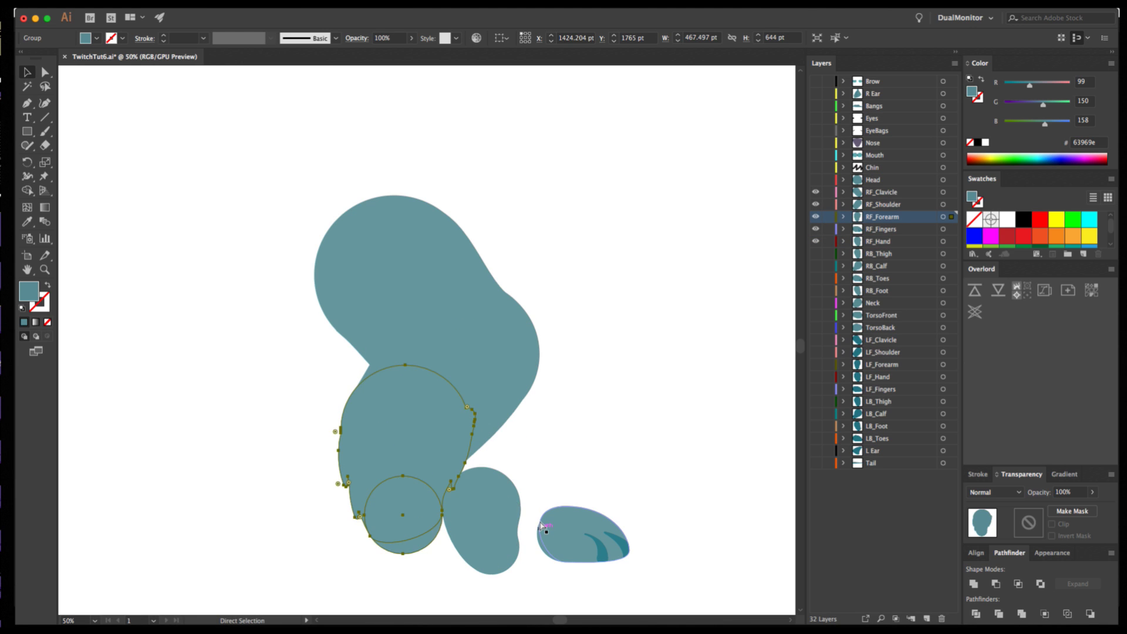
Undo the moves of the right front hand and fingers.
key("ctrl+z")
key("ctrl+z")
key("v")
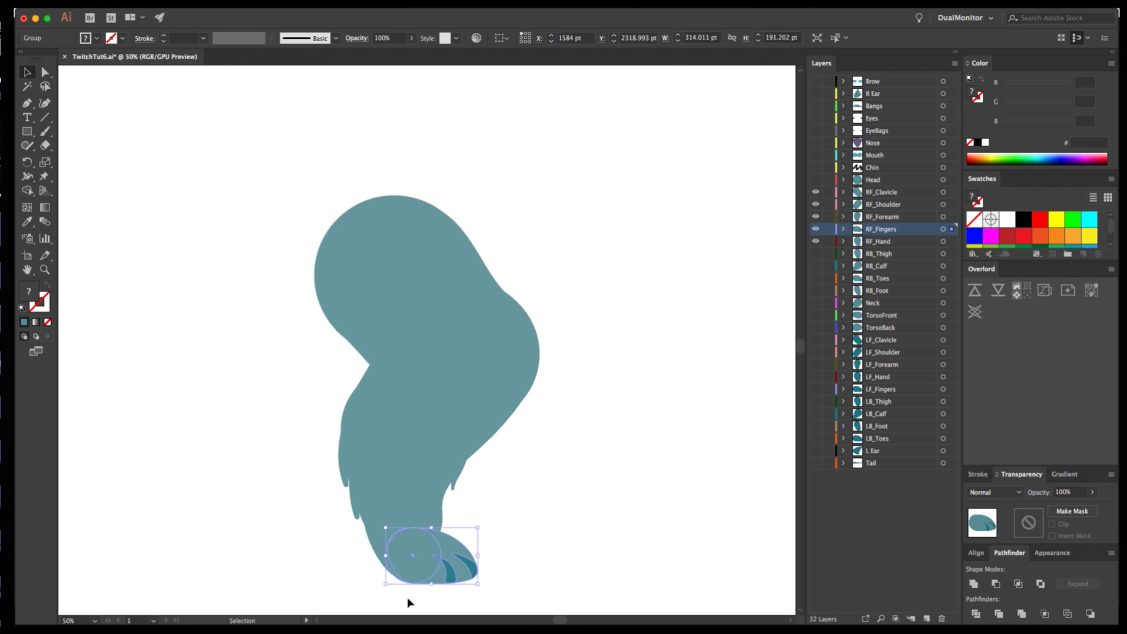
Show only the layers from LB_Thigh through LB_Toes, and pull the left back leg's pieces apart.
left_click_drag(816, 192, 829, 249)
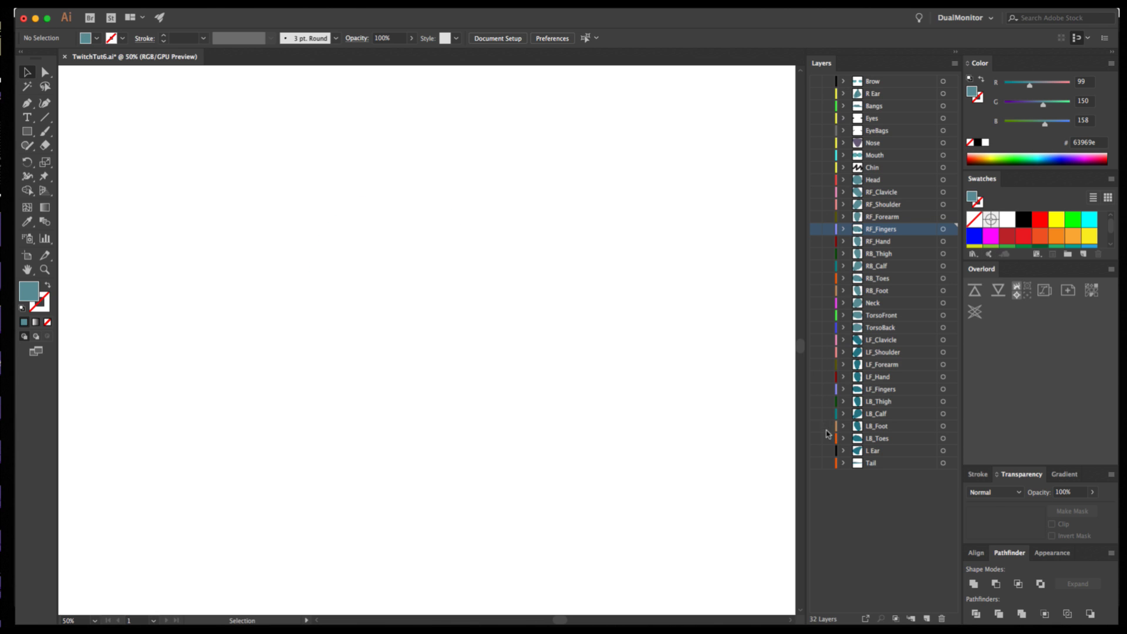
left_click_drag(815, 401, 815, 437)
left_click_drag(232, 554, 297, 561)
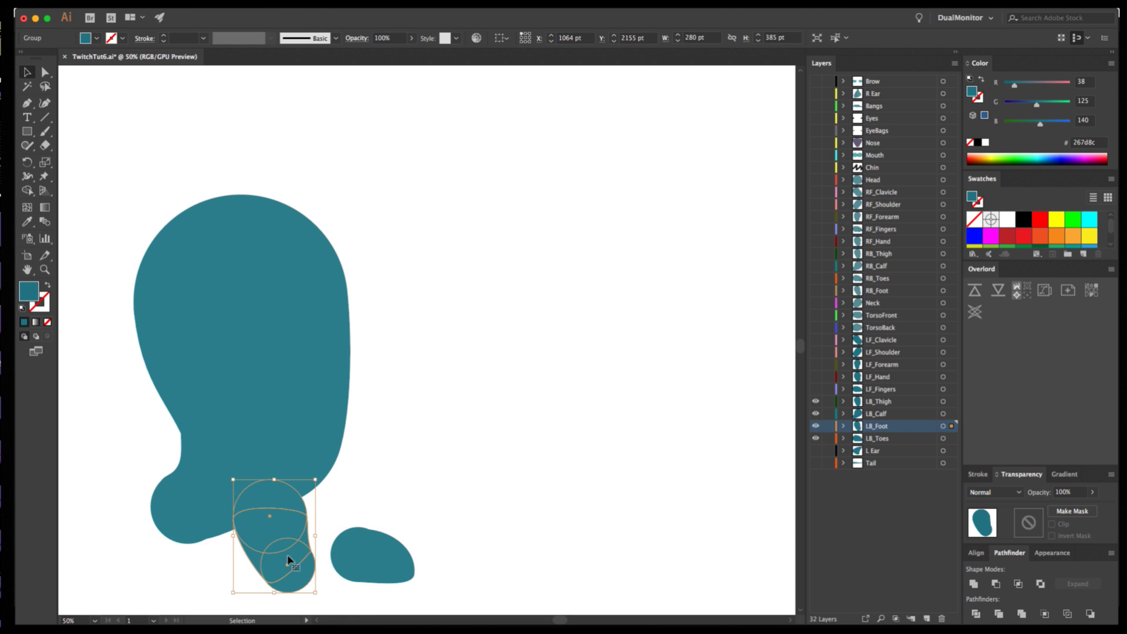
left_click_drag(188, 515, 302, 499)
left_click_drag(231, 327, 268, 254)
Restore the left back leg's pieces to their original positions.
key("super+z")
key("super+z")
key("F12")
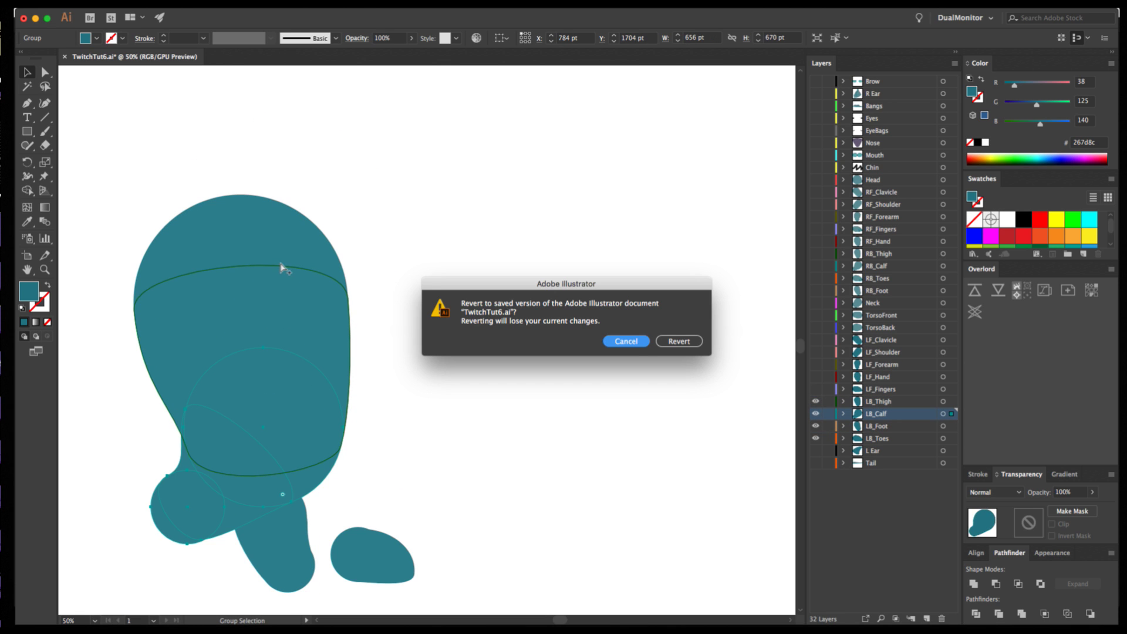
left_click(679, 341)
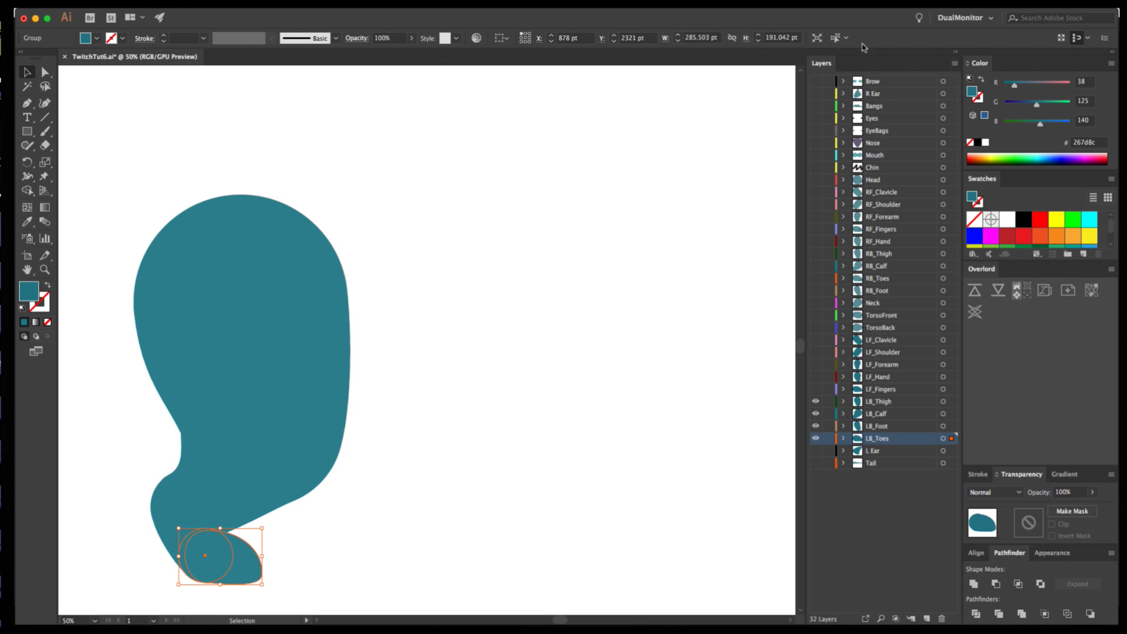
Select the right back thigh and hide the Brow, R Ear, TorsoFront and TorsoBack layers to examine how it overlaps the body.
key("z")
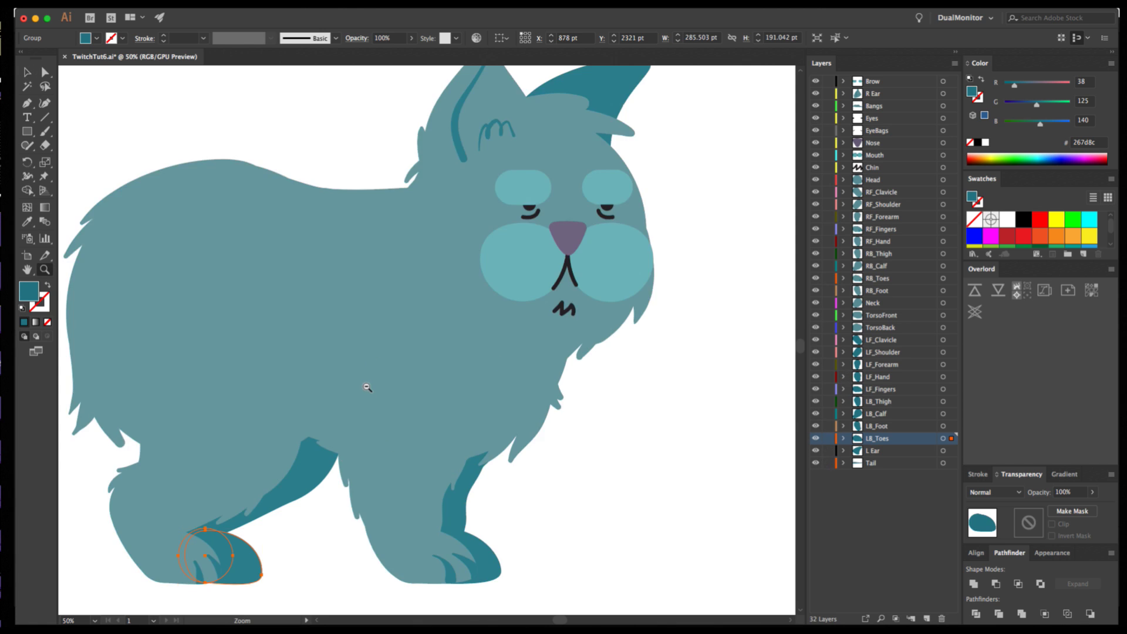
left_click(366, 386, "alt")
left_click(406, 336, "alt")
left_click(407, 335)
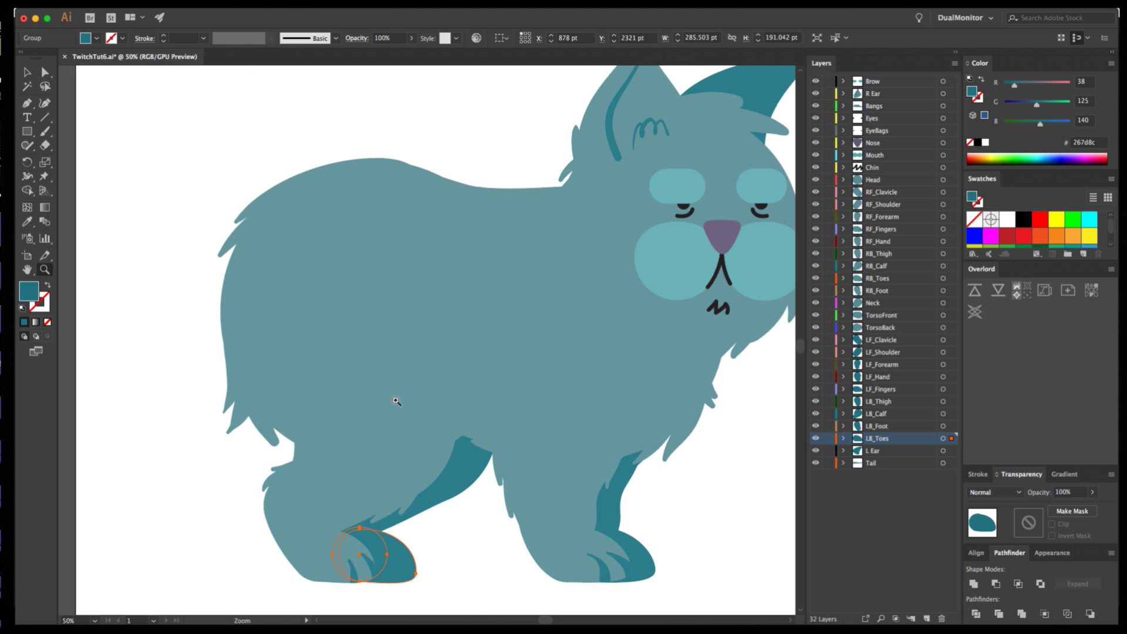
key("v")
left_click(392, 433)
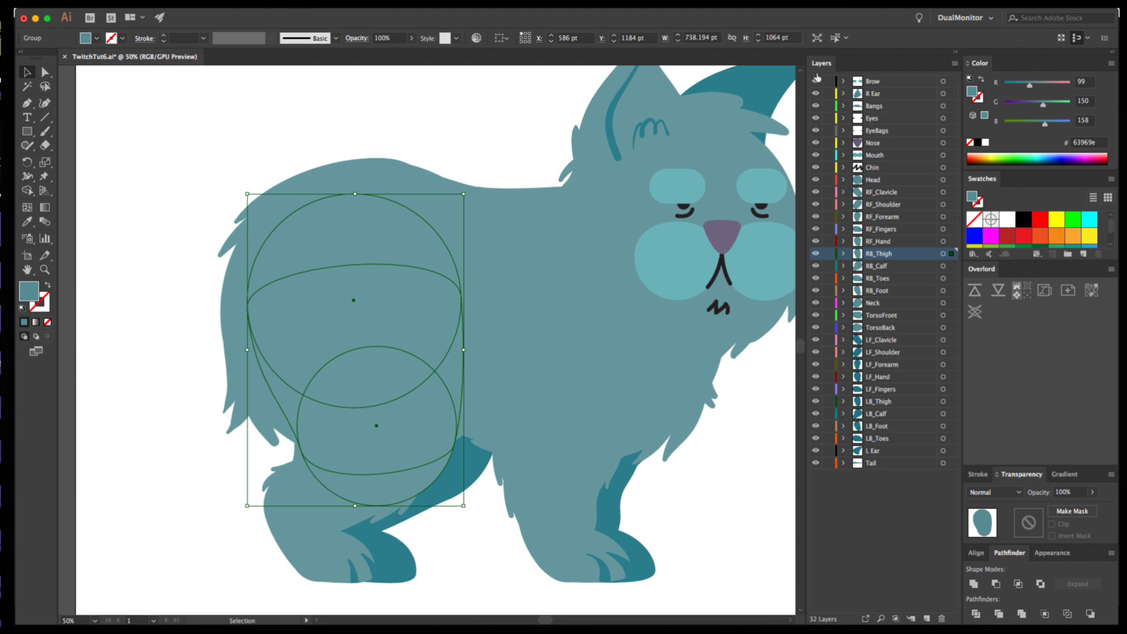
left_click_drag(816, 81, 816, 93)
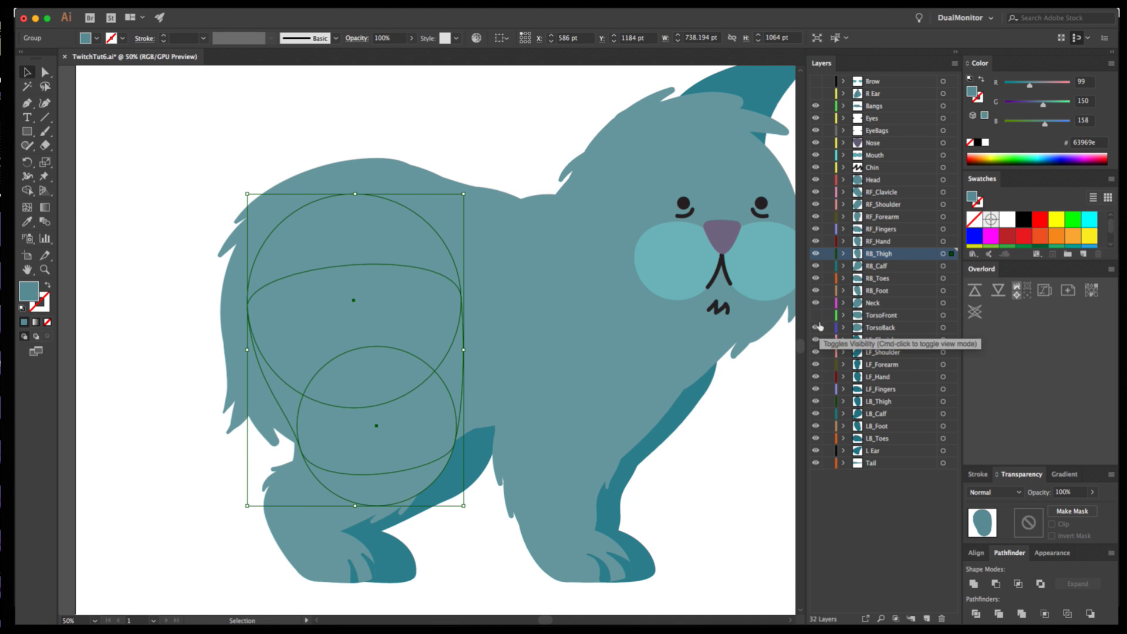
left_click_drag(816, 315, 817, 328)
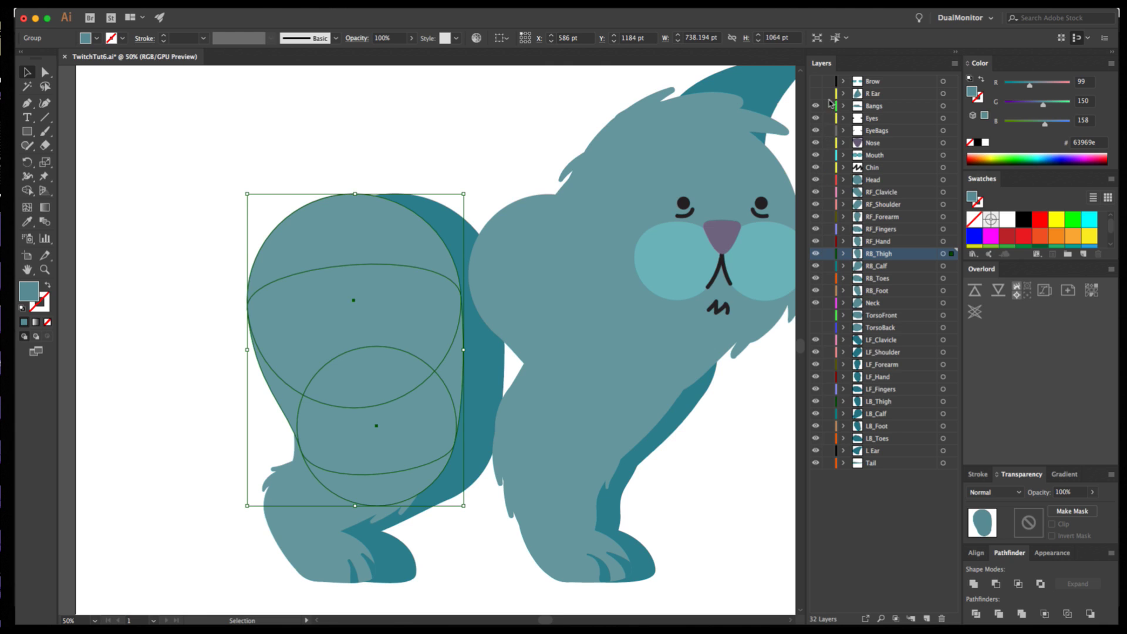
Hide all remaining layers, and toggle the TorsoFront and TorsoBack layers to compare the two torso halves.
left_click_drag(817, 118, 821, 505)
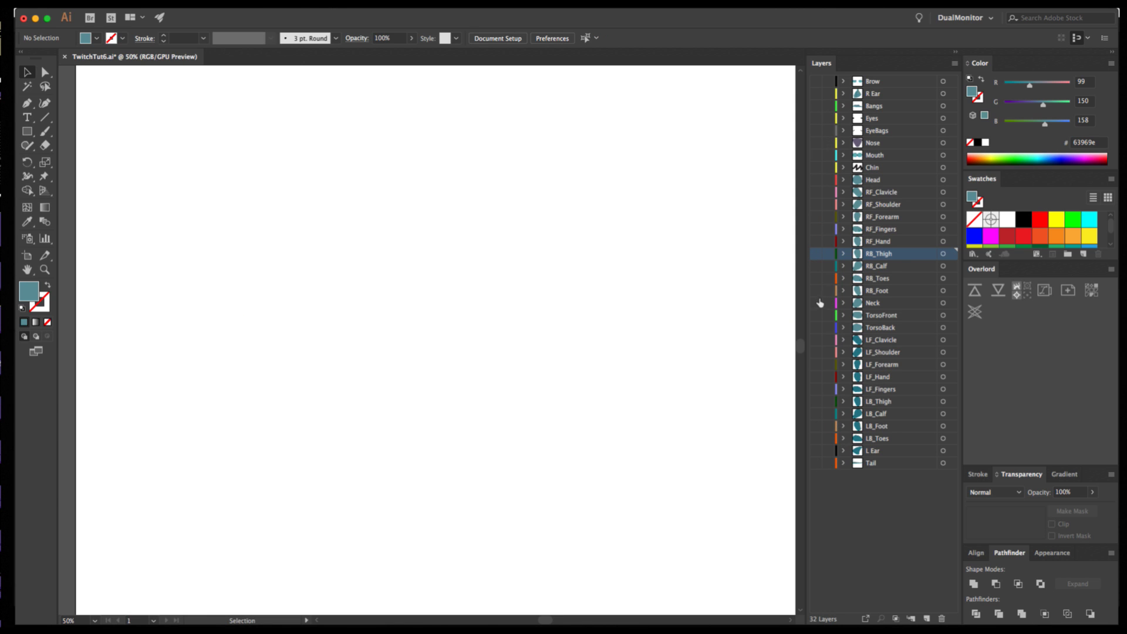
left_click_drag(816, 315, 817, 324)
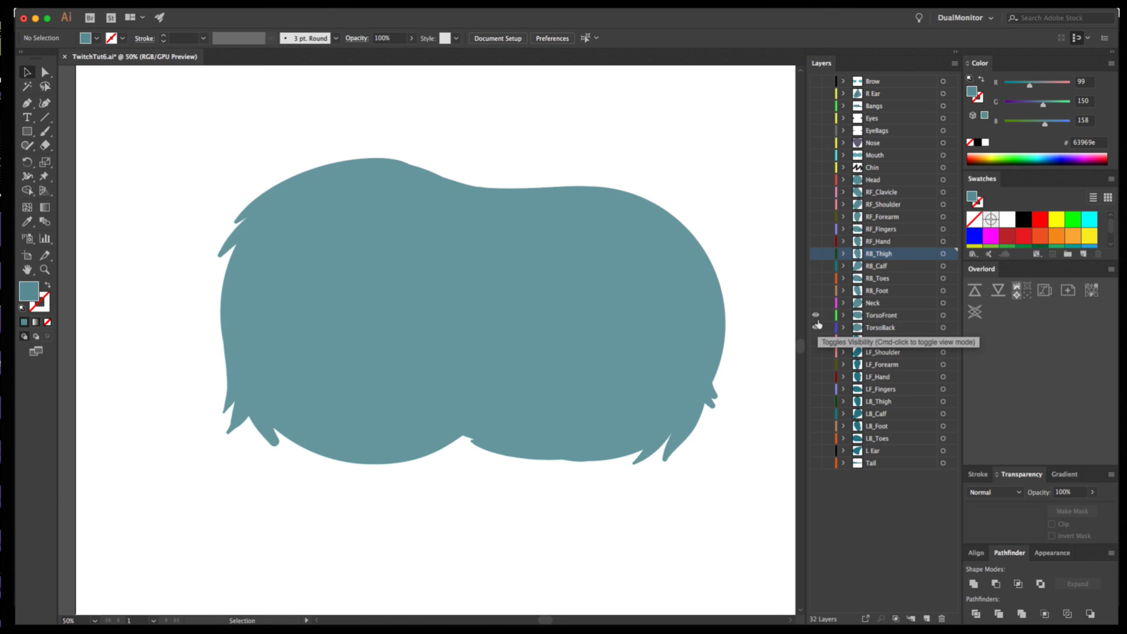
left_click(815, 315)
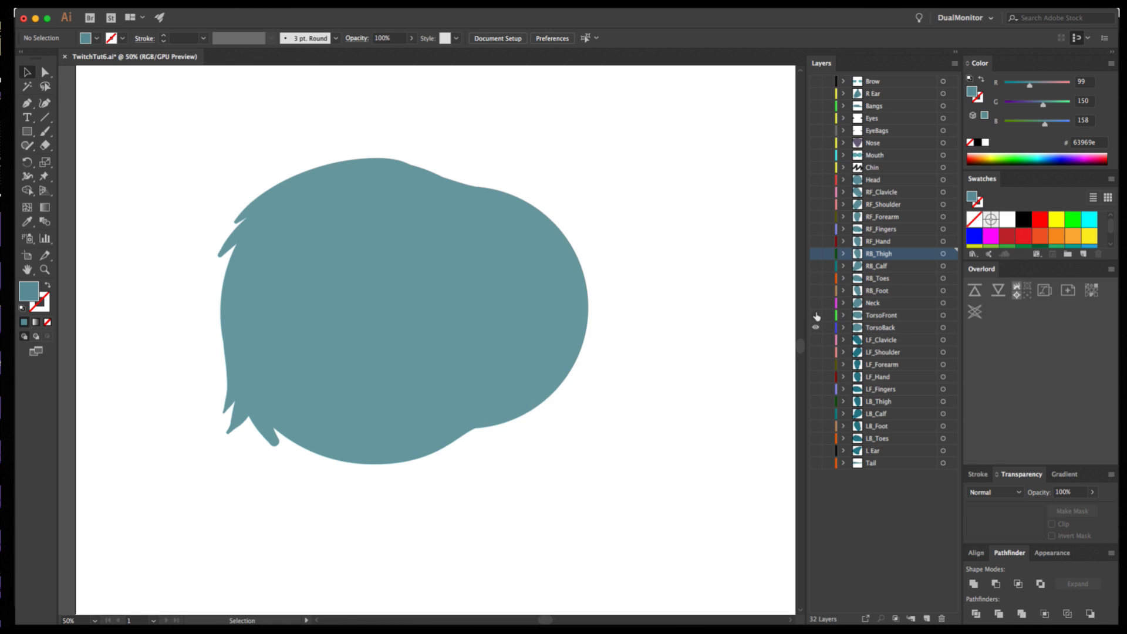
left_click(817, 315, "alt")
left_click(816, 315)
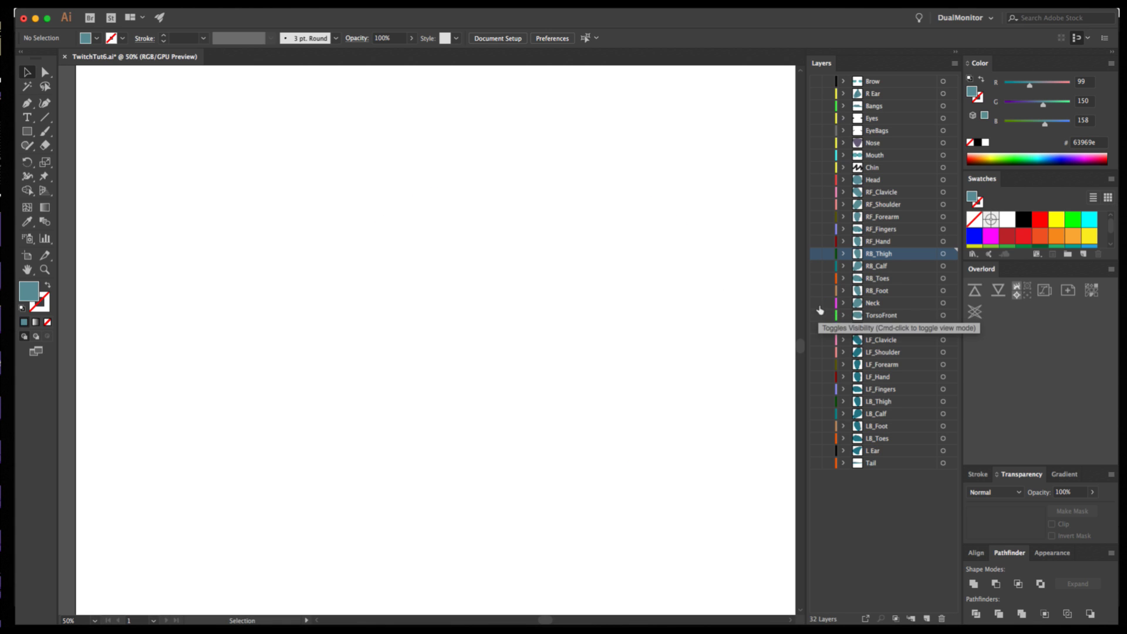
Examine the RF_Shoulder and RF_Clavicle layers on their own, and make all layers visible again.
left_click(815, 204)
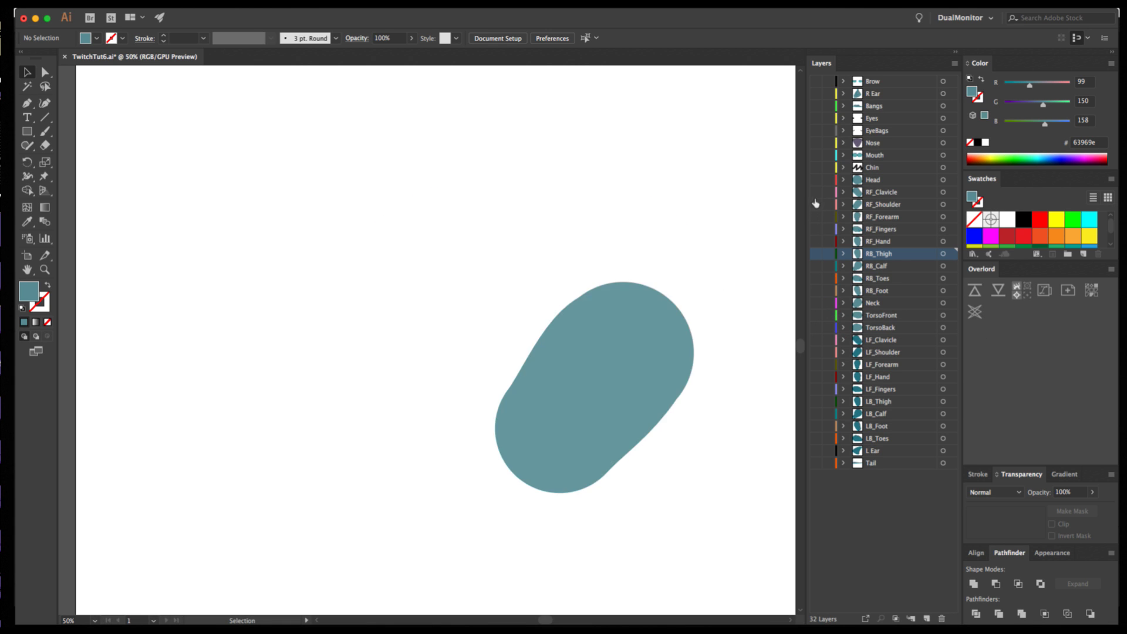
left_click(816, 192)
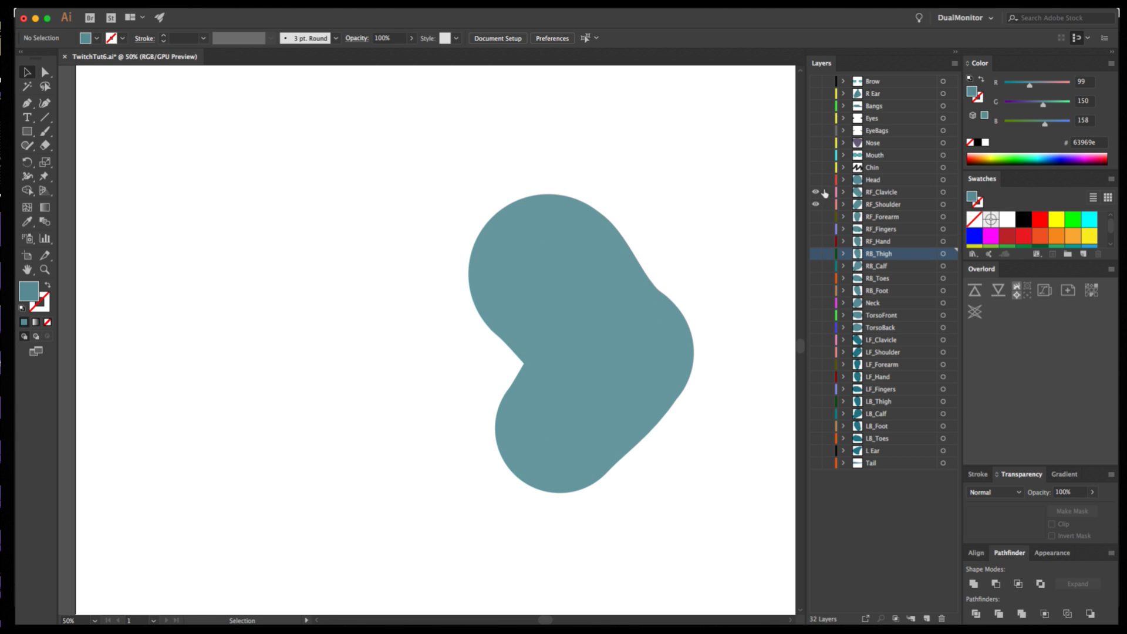
left_click_drag(818, 202, 822, 498)
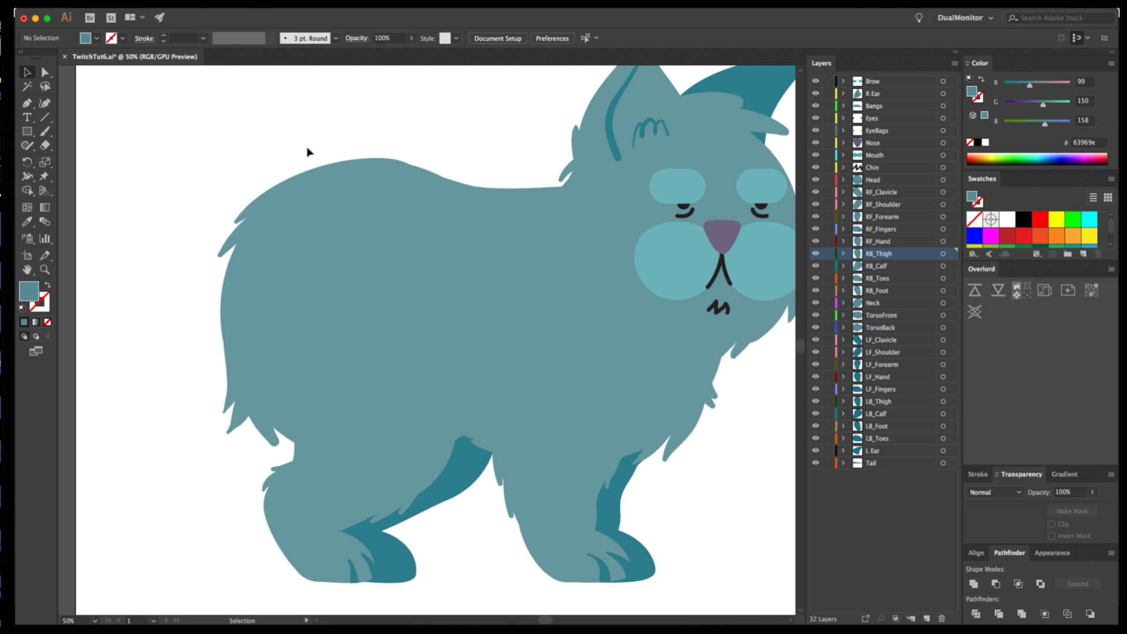
Select all the cat artwork, and quit Illustrator without saving the changes to TwitchTut6.ai.
key("super+a")
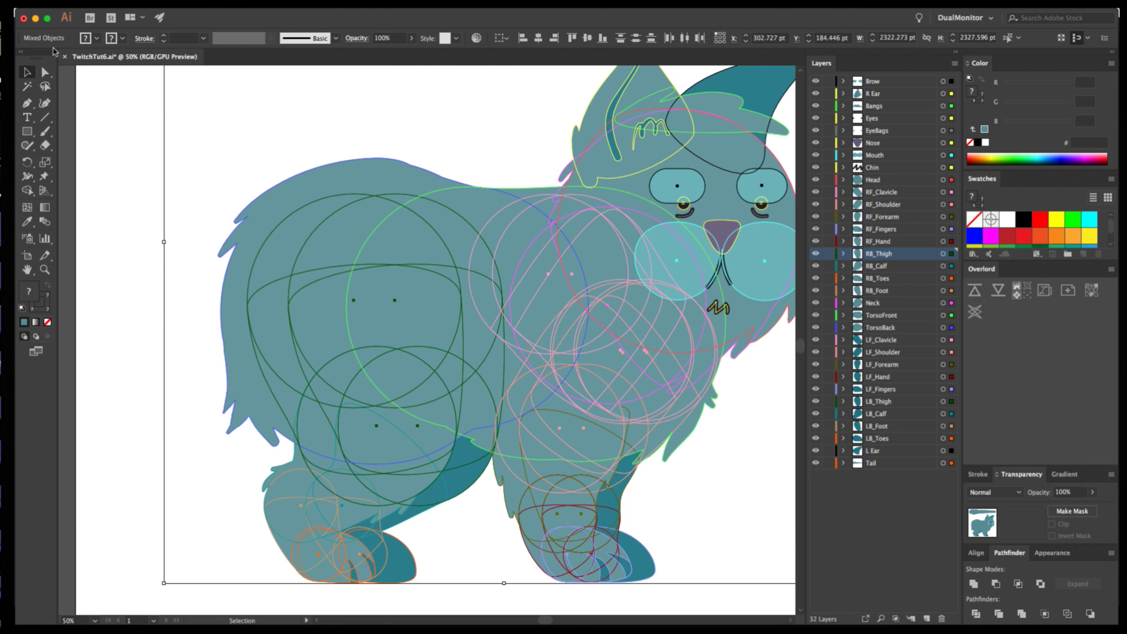
left_click(41, 3)
left_click(88, 109)
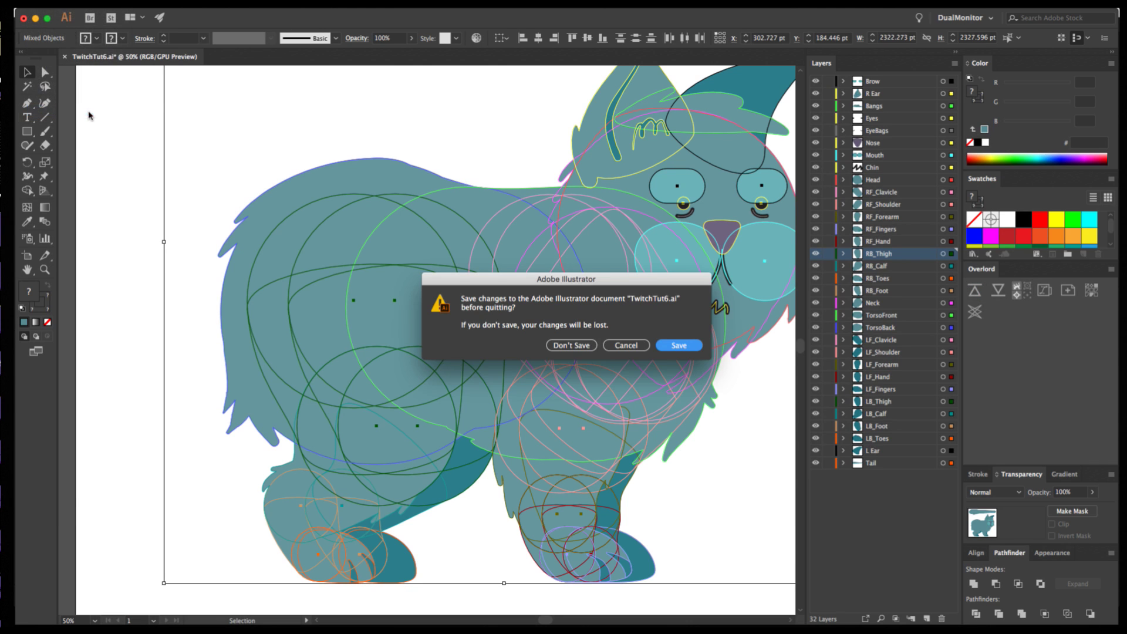
left_click(575, 347)
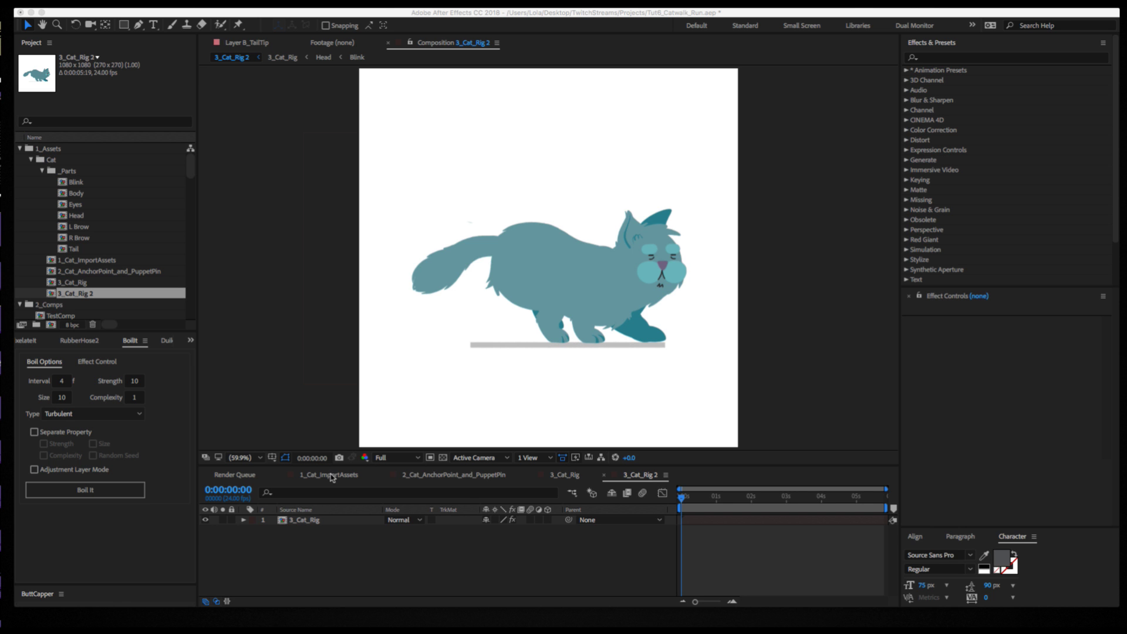
In After Effects, open the 1_Cat_ImportAssets composition, enlarge the timeline to list more layers, and select the Brow layer.
left_click(332, 476)
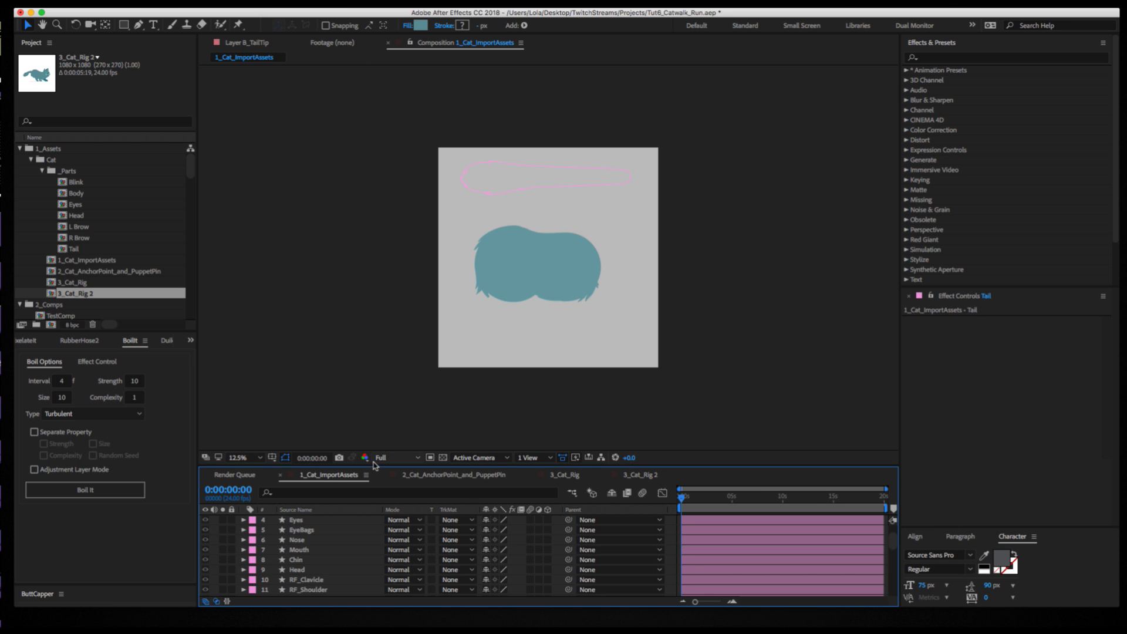
left_click_drag(371, 467, 376, 219)
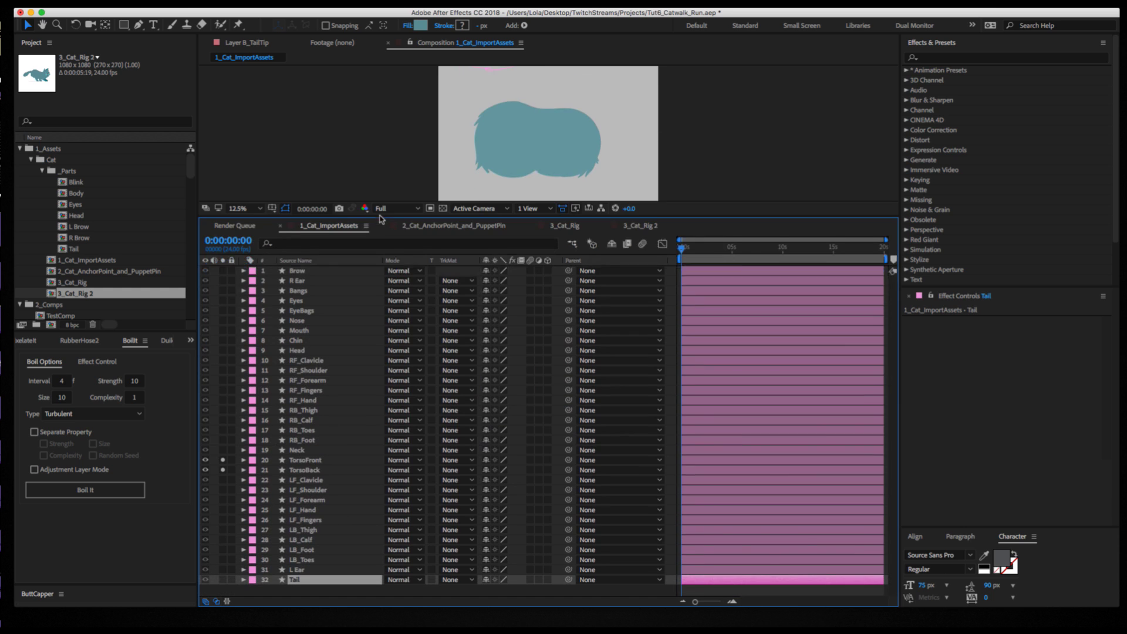
left_click_drag(573, 218, 580, 264)
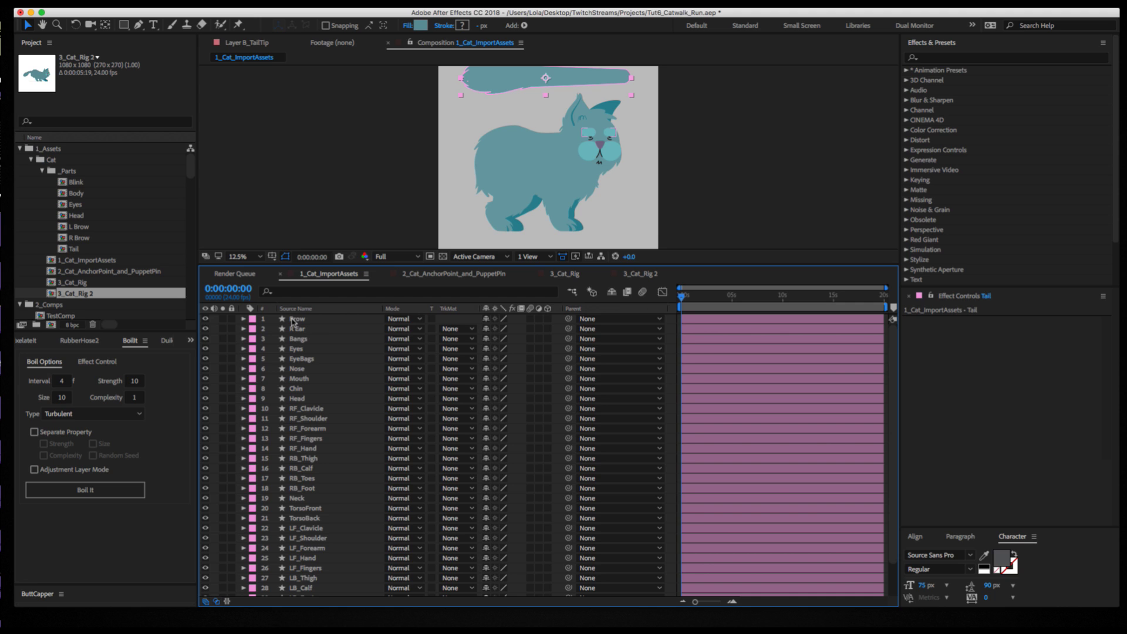
left_click(314, 320)
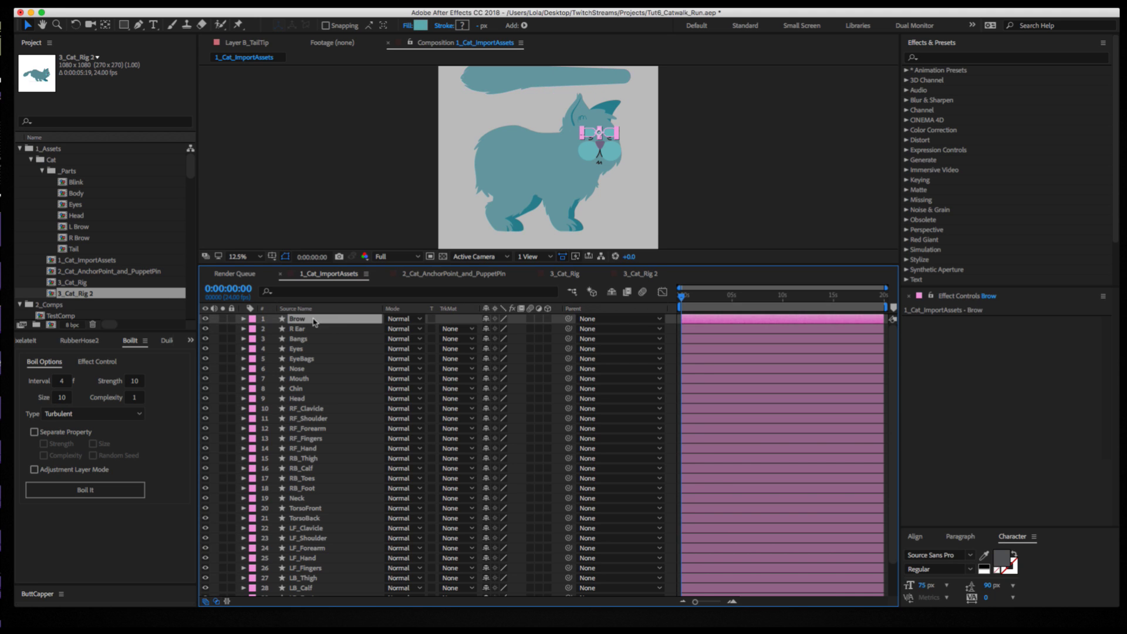
Try moving the Tail layer's anchor point away from the middle of the tail, and undo it.
left_click(546, 80)
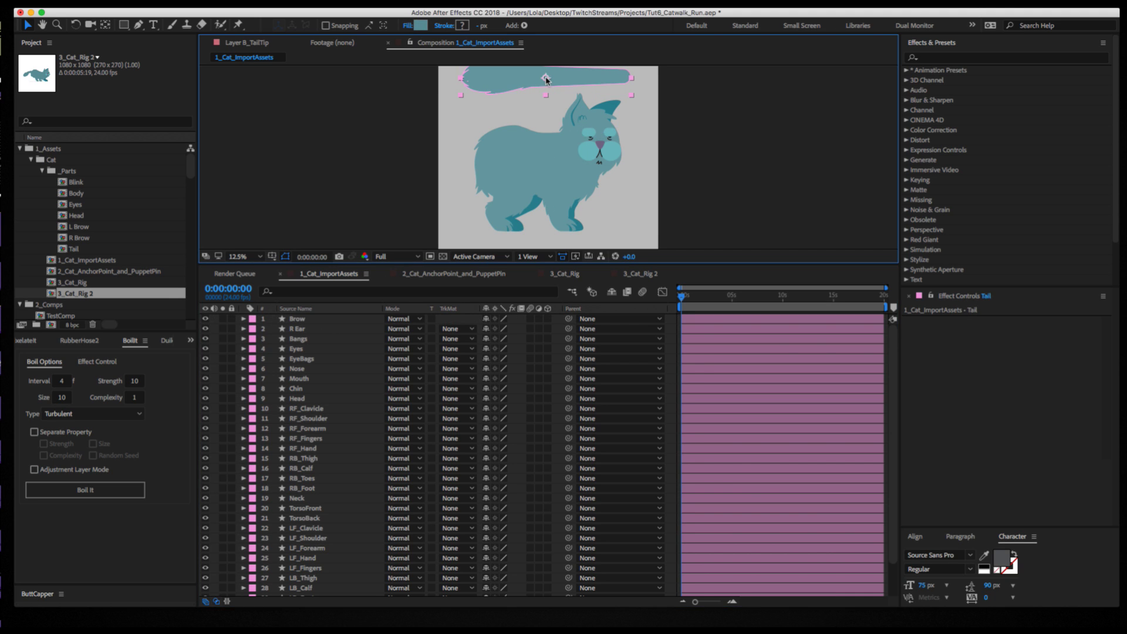
key("y")
left_click_drag(545, 77, 428, 157)
key("v")
key("super+z")
key("super+z")
Open the 2_Cat_AnchorPoint_and_PuppetPin composition and view the whole rigged cat.
left_click(456, 274)
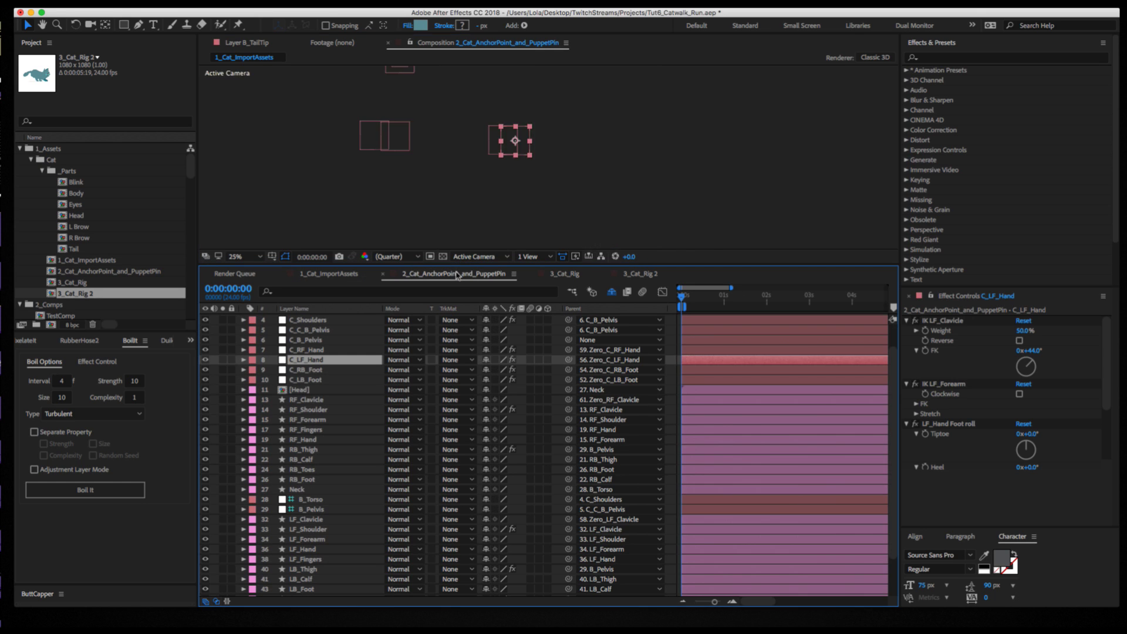
key("comma")
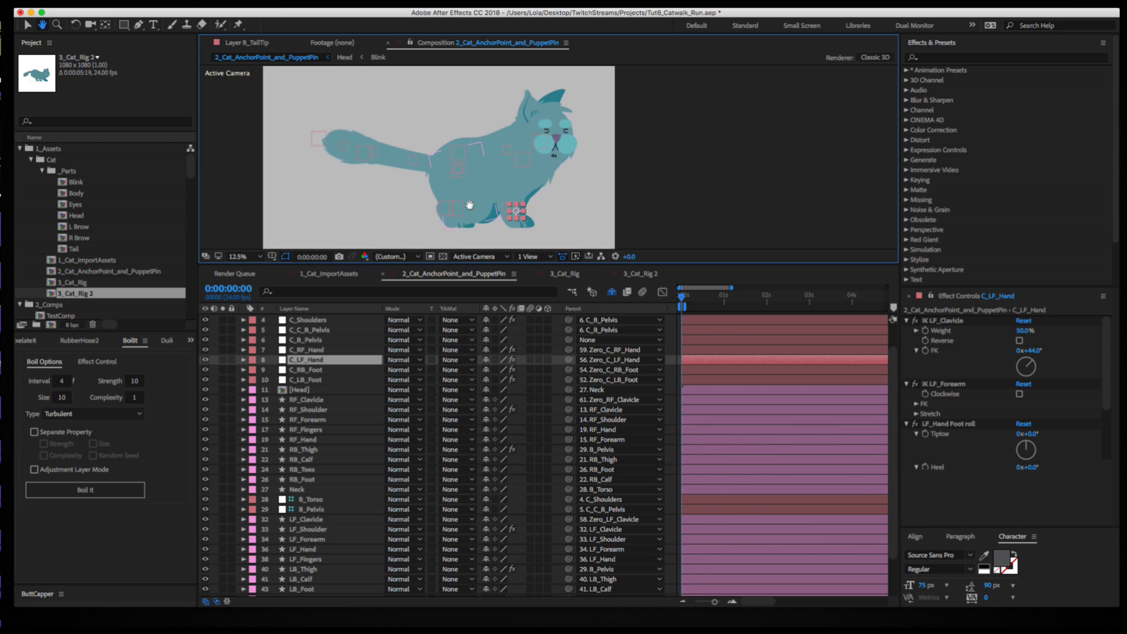
Select the C_C_B_Pelvis and C_B_TailBase_curve controllers, and close the Tut6_Catwalk_Run.aep project, saving its changes.
left_click(456, 173)
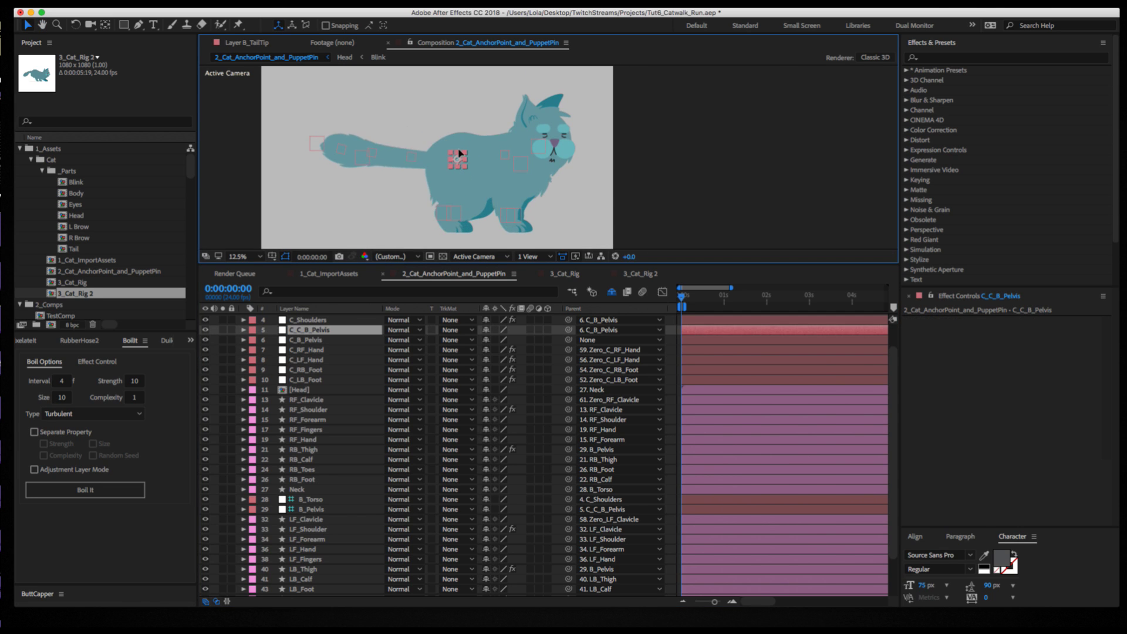
left_click(366, 157)
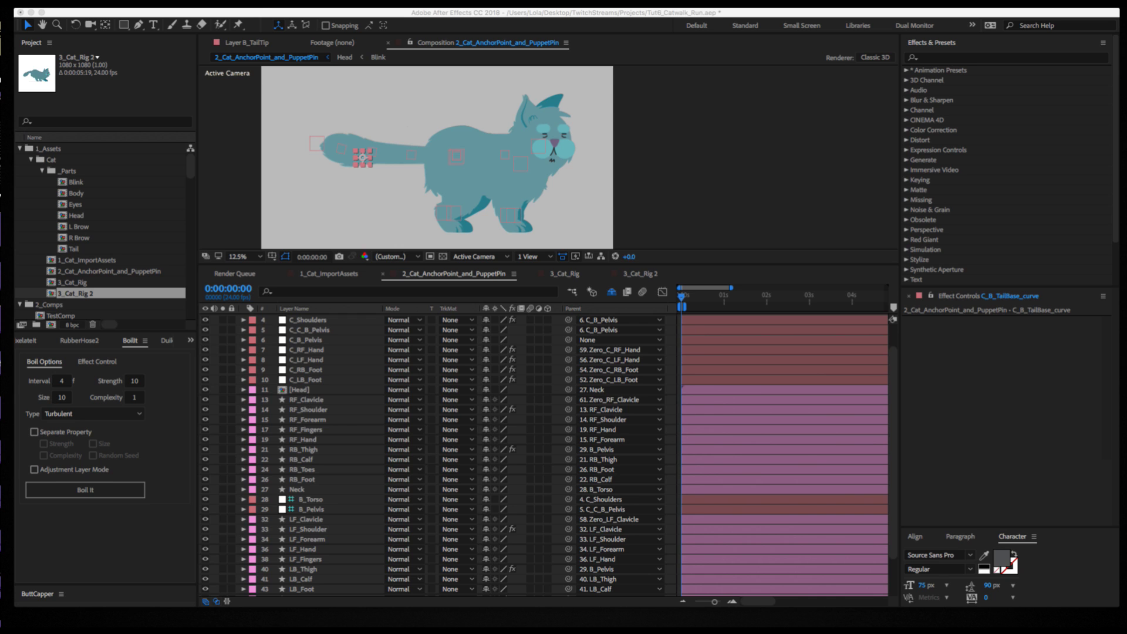
key("super+q")
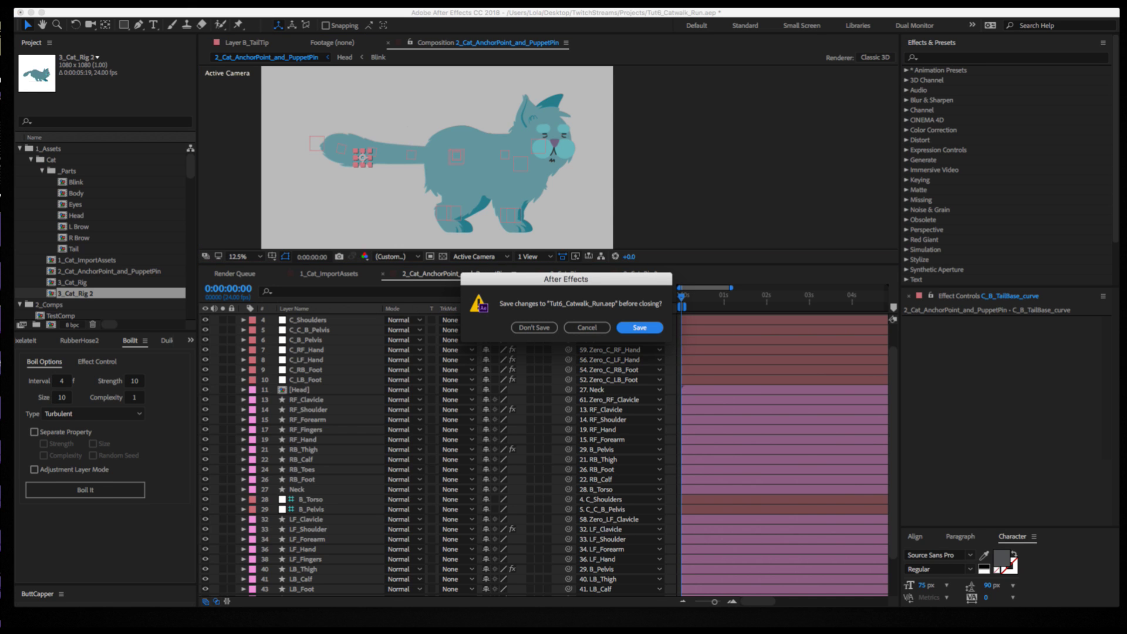
left_click(648, 328)
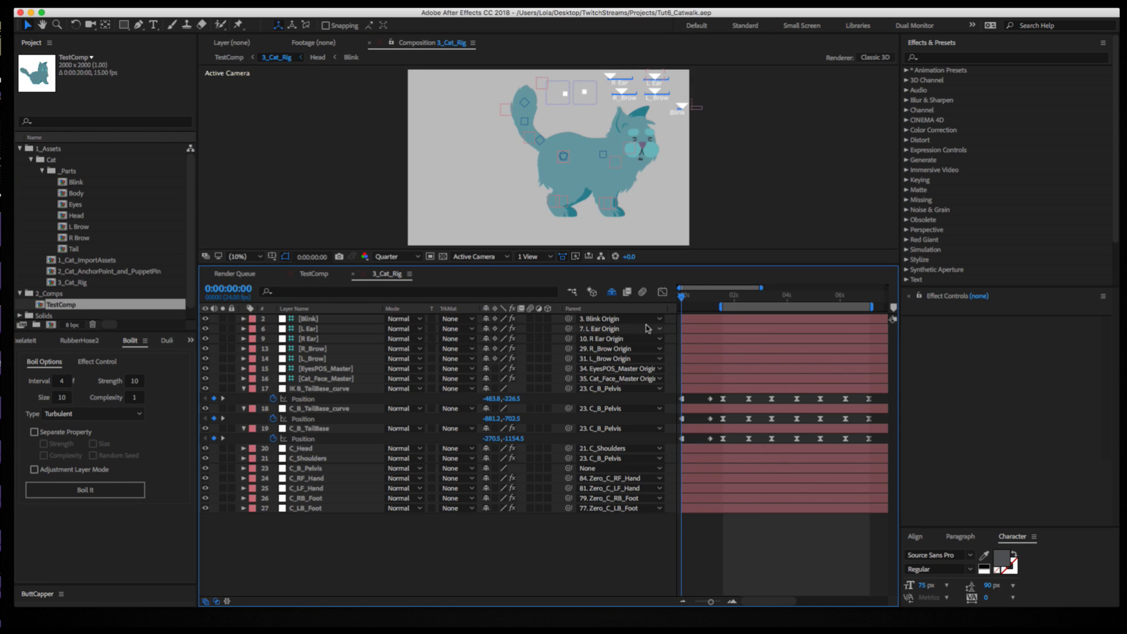
In the Tut6_Catwalk.aep project, open the 2_Cat_AnchorPoint_and_PuppetPin composition and select the Head layer.
scroll(82, 250, "down", 1)
double_click(84, 260)
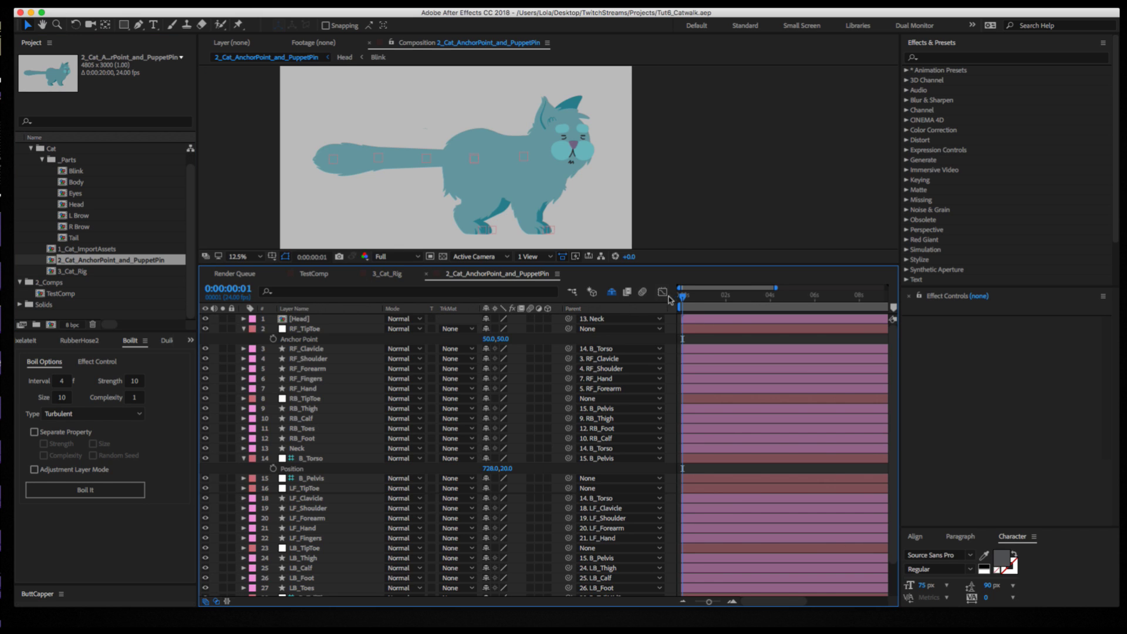
left_click_drag(687, 301, 682, 301)
left_click(379, 159)
left_click(326, 318)
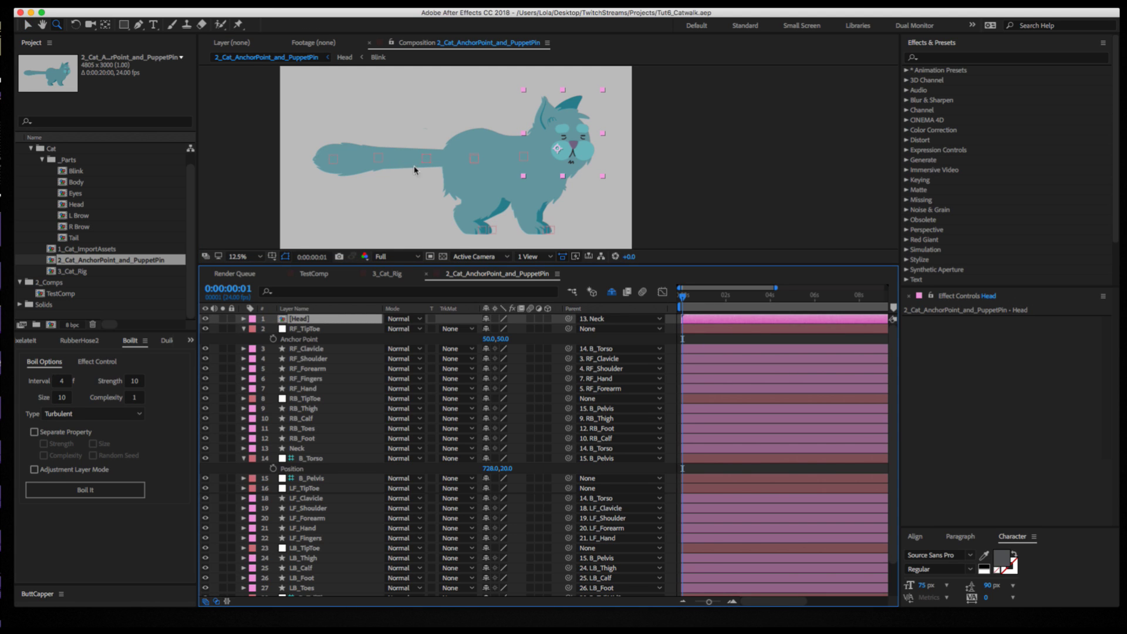
Try moving the puppet pin nulls along the cat's tail, and undo the moves.
left_click(334, 159)
left_click_drag(334, 157, 426, 145)
left_click(379, 157)
key("ctrl+z")
key("ctrl+z")
left_click(427, 158)
key("ctrl+z")
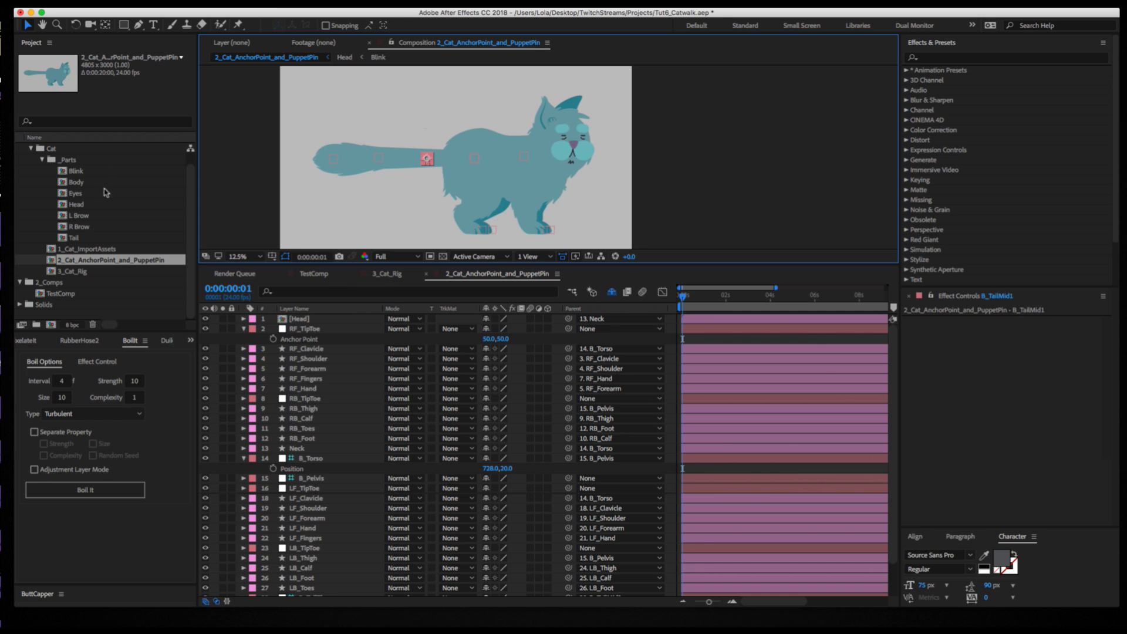
Open the 1_Cat_ImportAssets composition and solo the TorsoFront and TorsoBack layers.
double_click(79, 249)
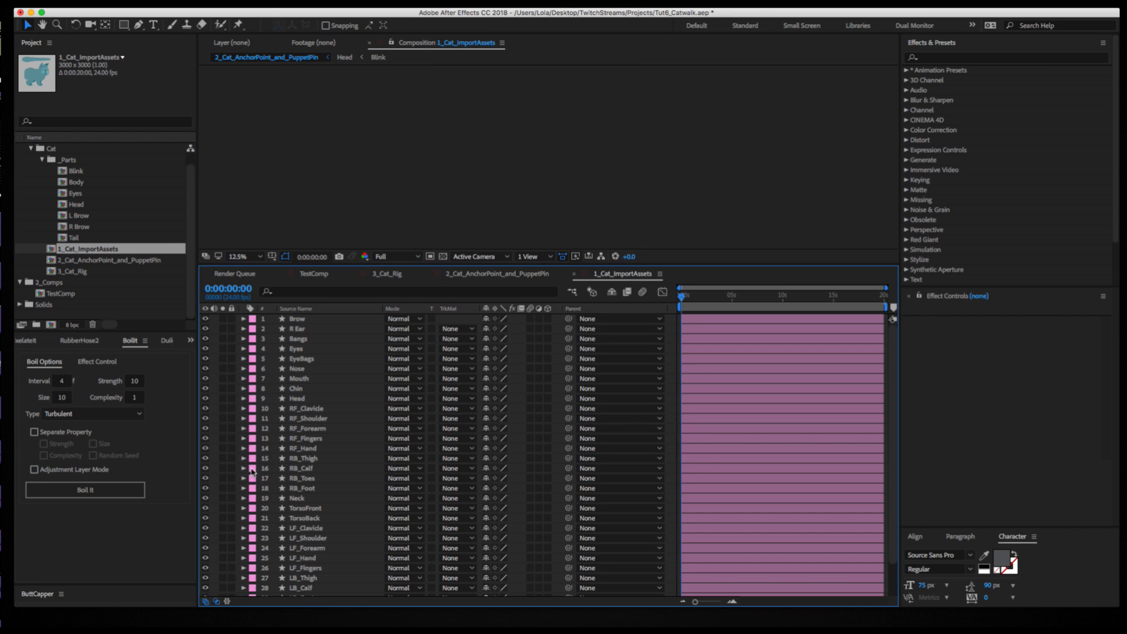
left_click(223, 508)
left_click(222, 518)
left_click(222, 507)
left_click(222, 518)
left_click(222, 517)
left_click(222, 528)
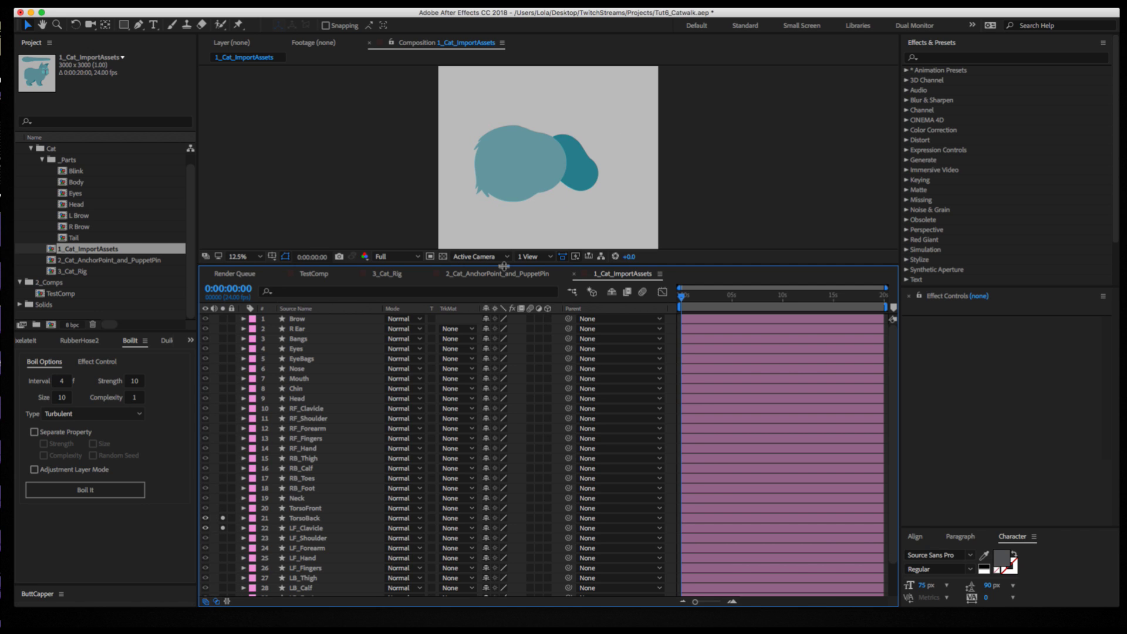
left_click(223, 528)
left_click(223, 508)
left_click(222, 508)
left_click(222, 508)
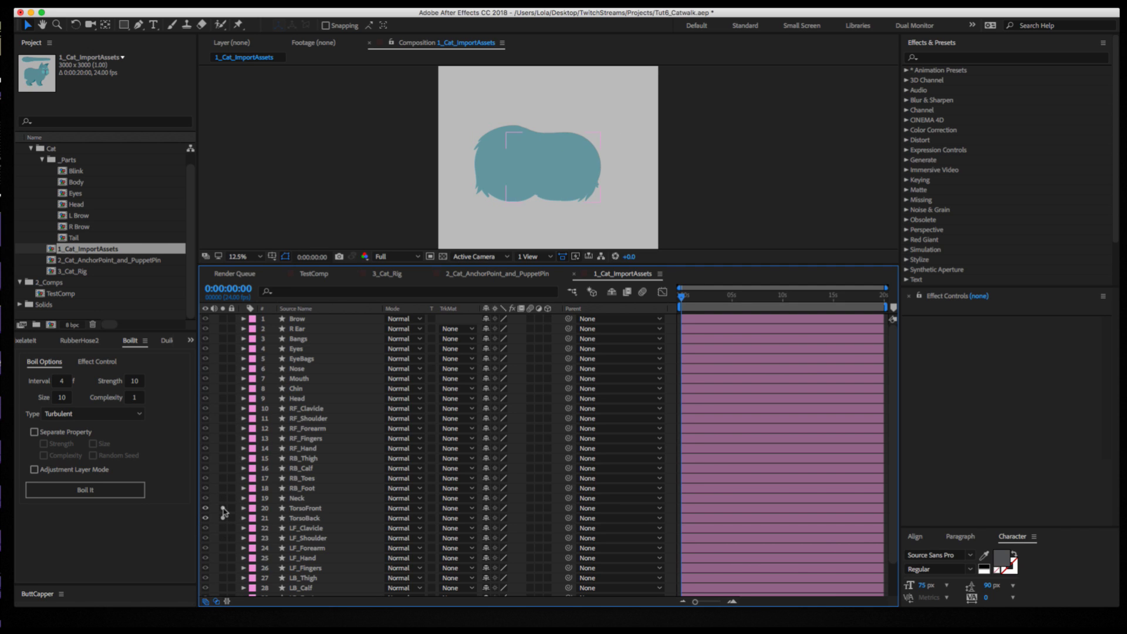
Return to the 2_Cat_AnchorPoint_and_PuppetPin composition and check the B_Torso and B_Pelvis nulls, leaving B_Torso selected.
left_click(503, 275)
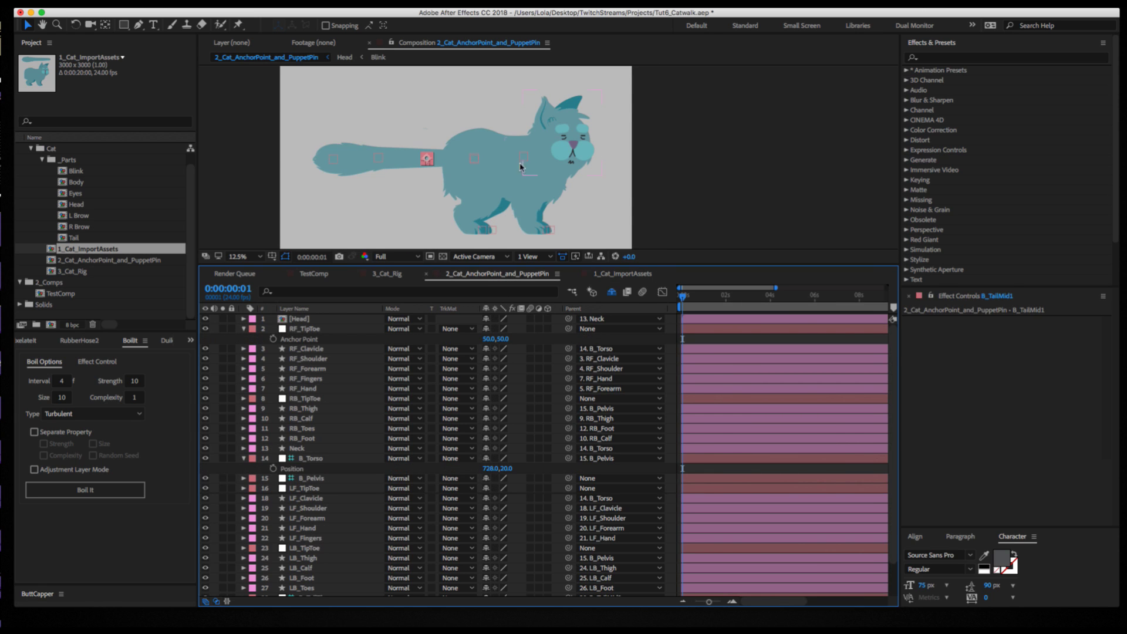
left_click(223, 458)
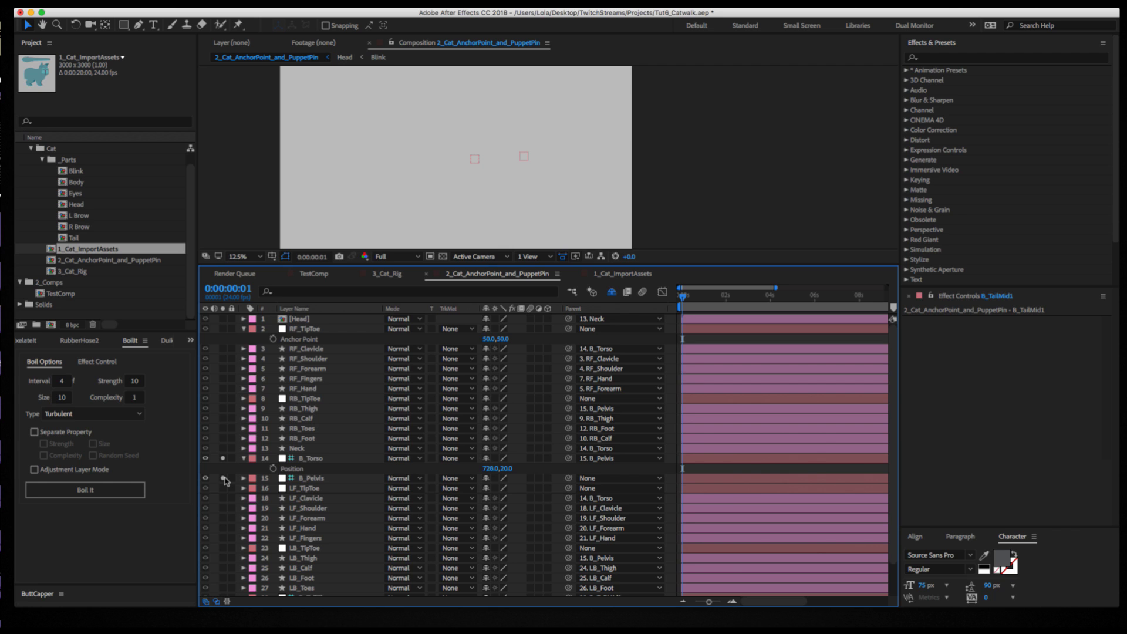
left_click(222, 457)
left_click(314, 459)
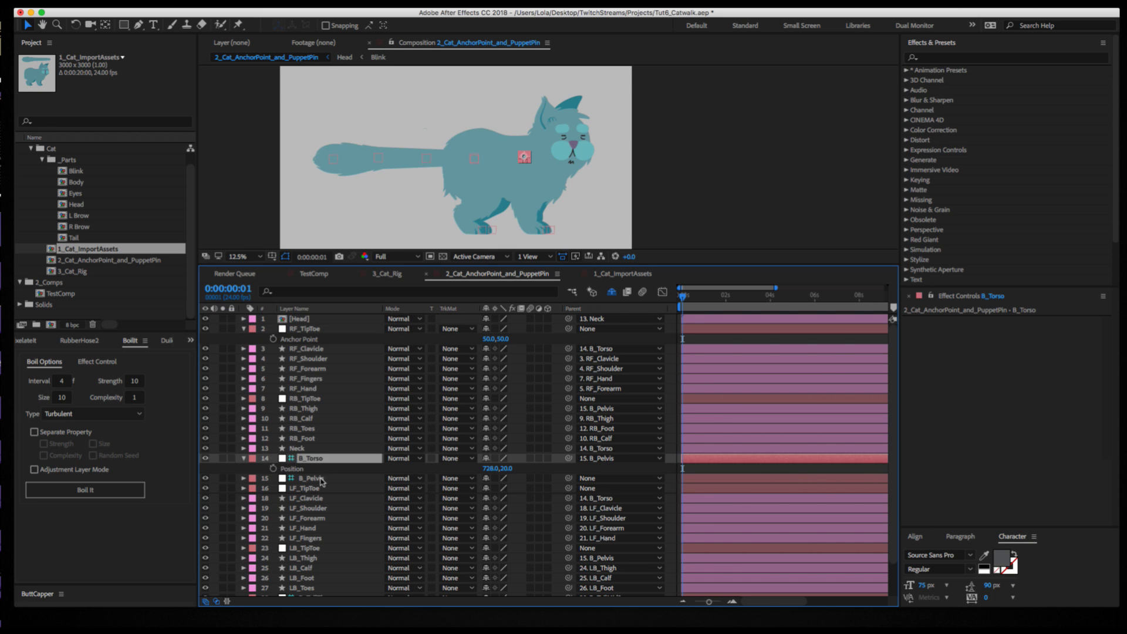
left_click(317, 479)
left_click(312, 459)
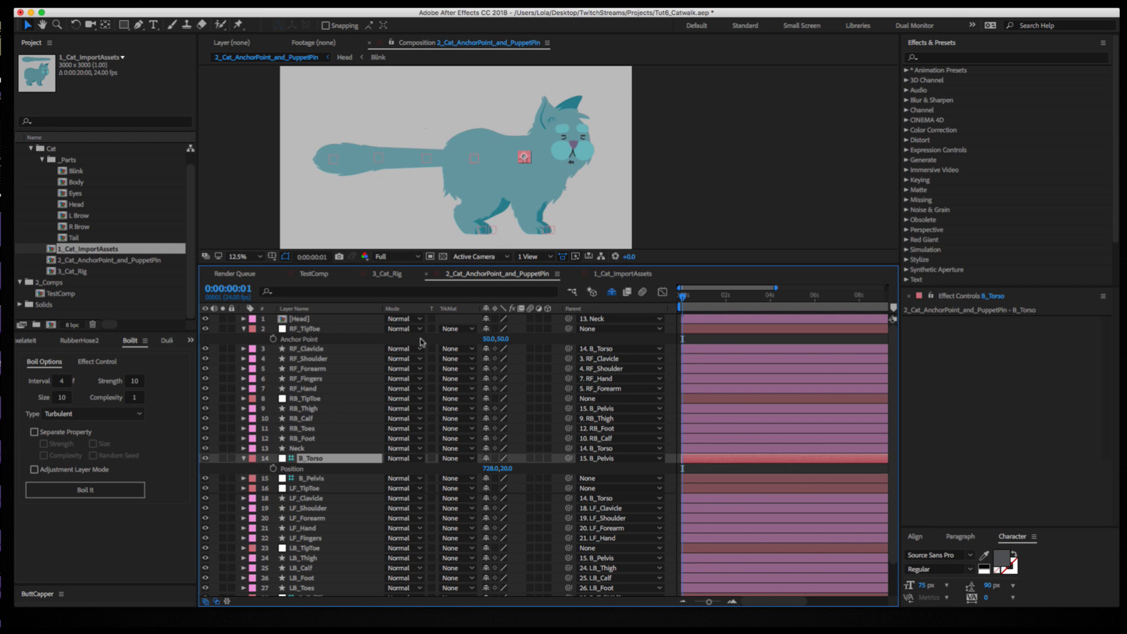
Try moving the B_Torso null forward toward the cat's head, and undo the move.
left_click(526, 157)
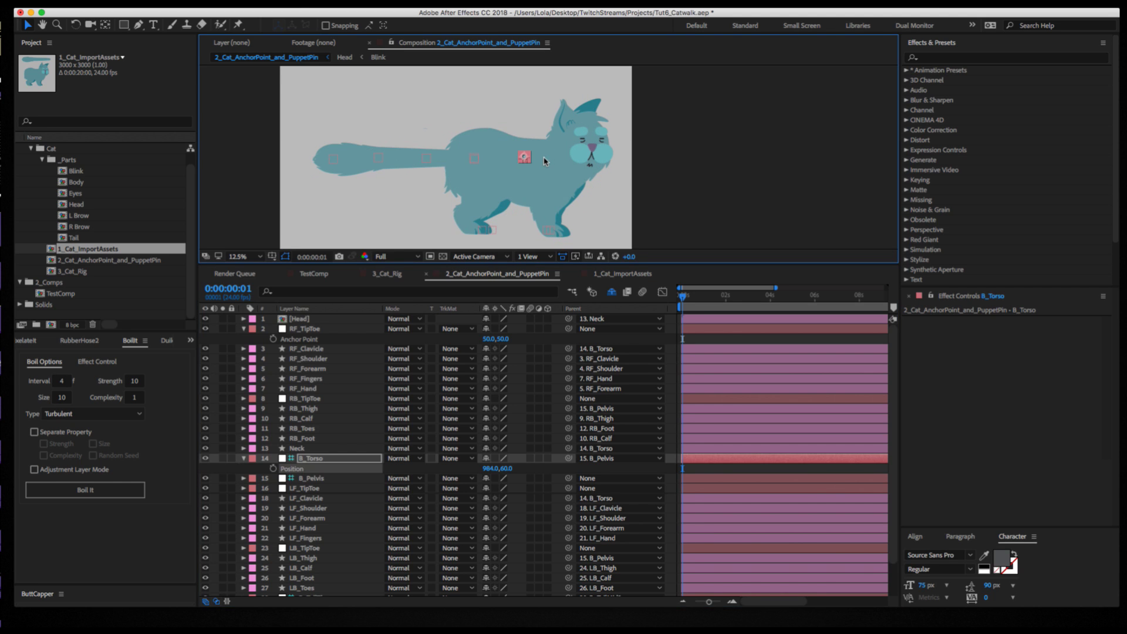
left_click_drag(527, 158, 572, 159)
key("super+z")
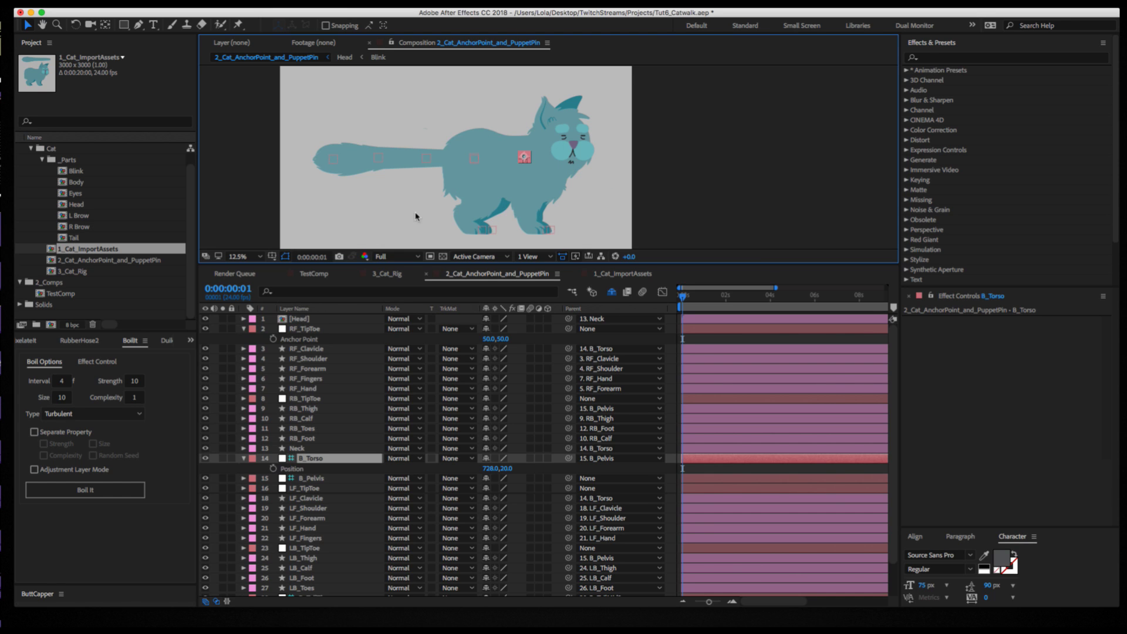
Select the RF_TipToe null at the front paw, try moving it slightly, and undo the move.
left_click(306, 329)
left_click(554, 213)
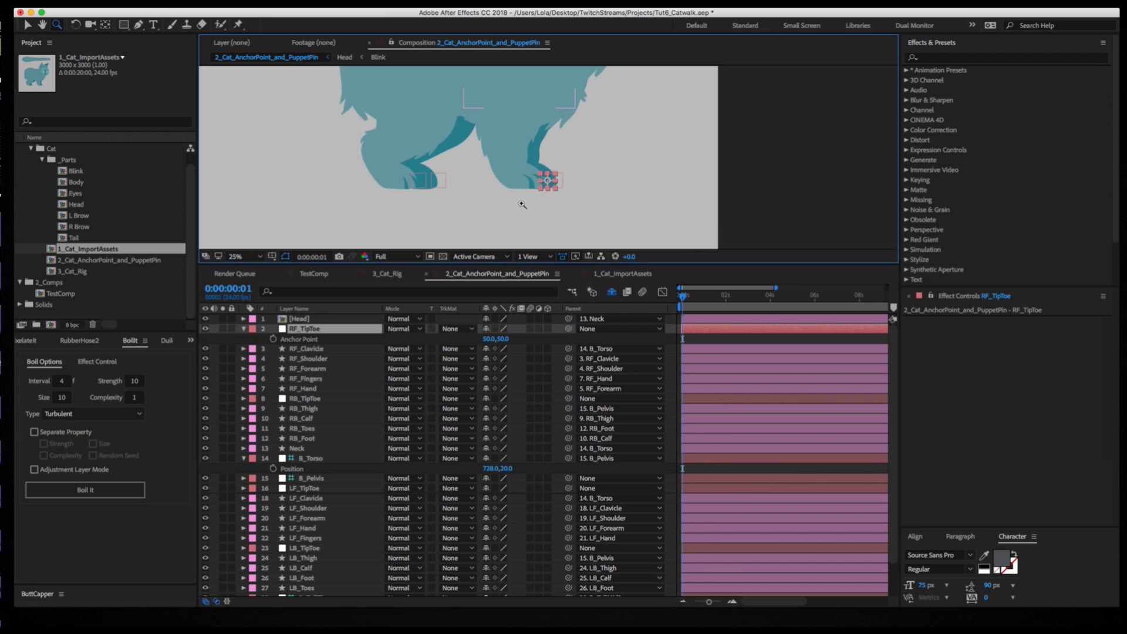
left_click(550, 175)
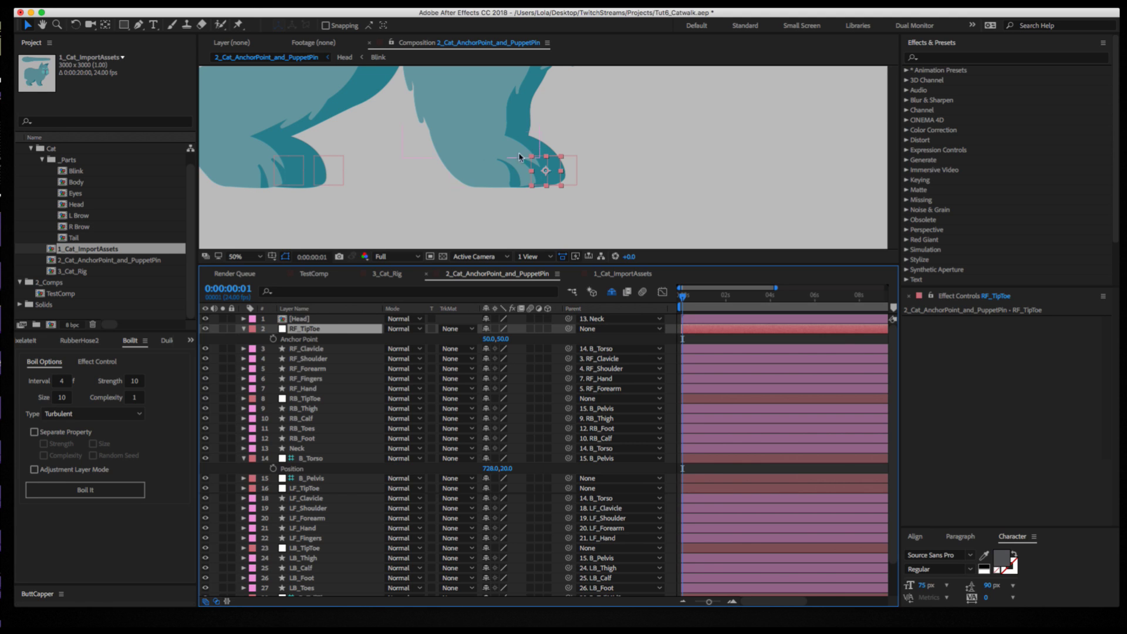
left_click_drag(547, 171, 544, 175)
key("super+z")
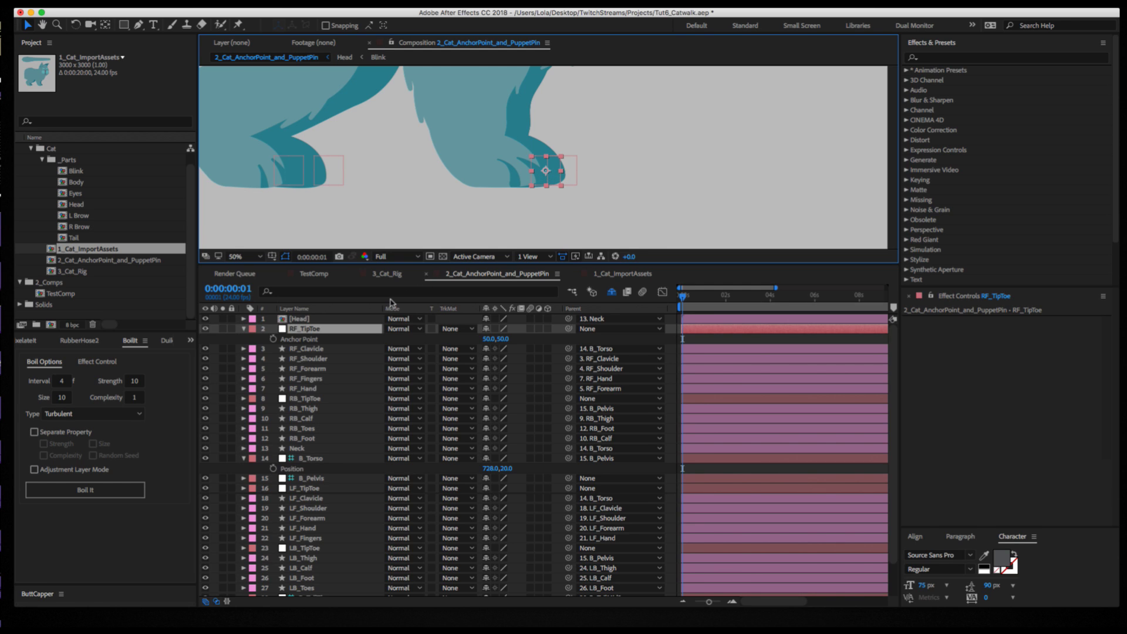
Fit the whole cat in the composition view and try rotating the Head layer.
double_click(311, 399)
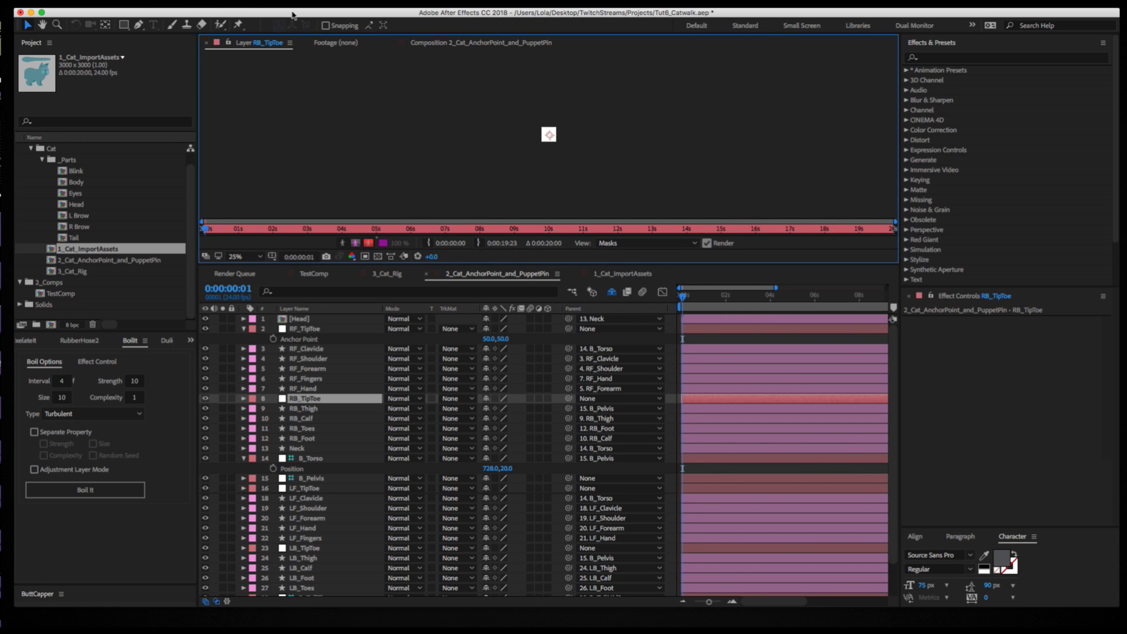
left_click(442, 45)
left_click(307, 320)
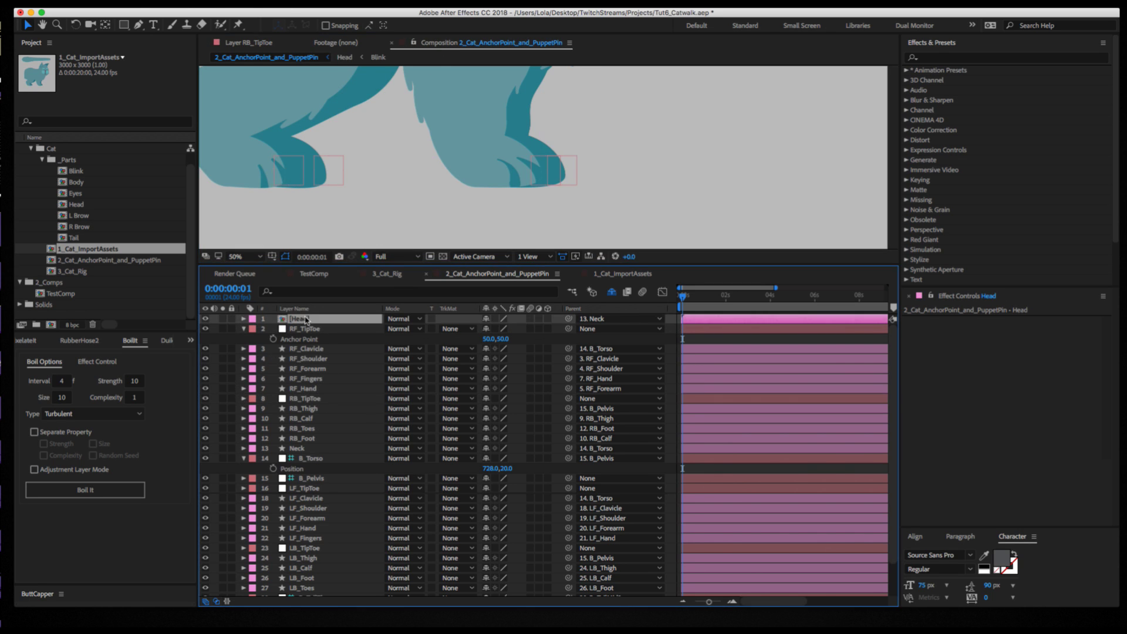
left_click(245, 256)
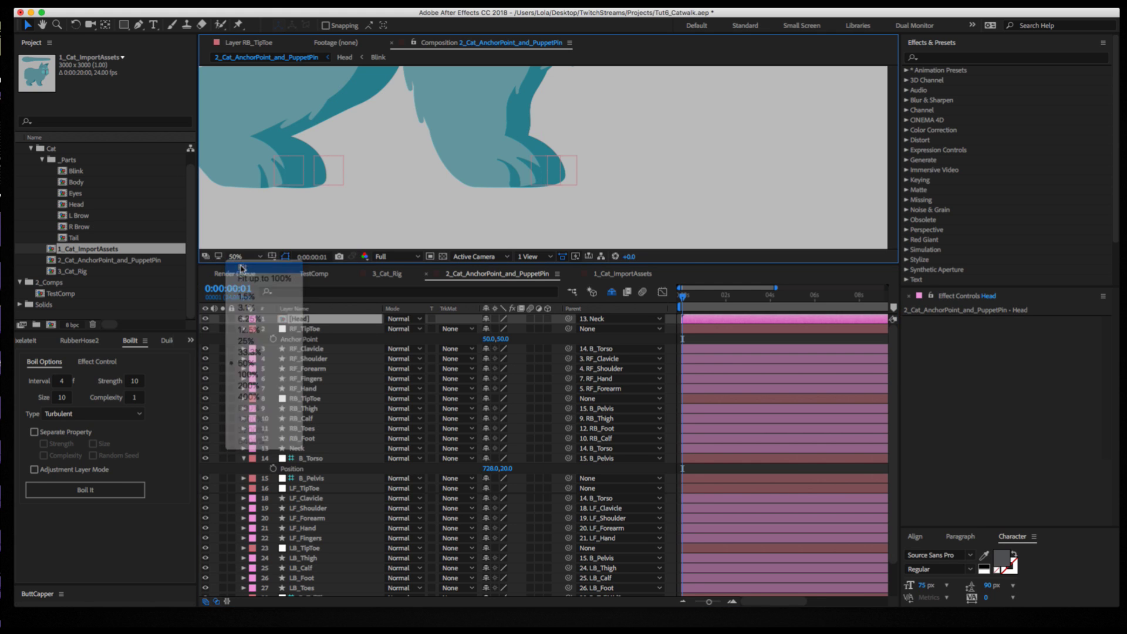
left_click(251, 262)
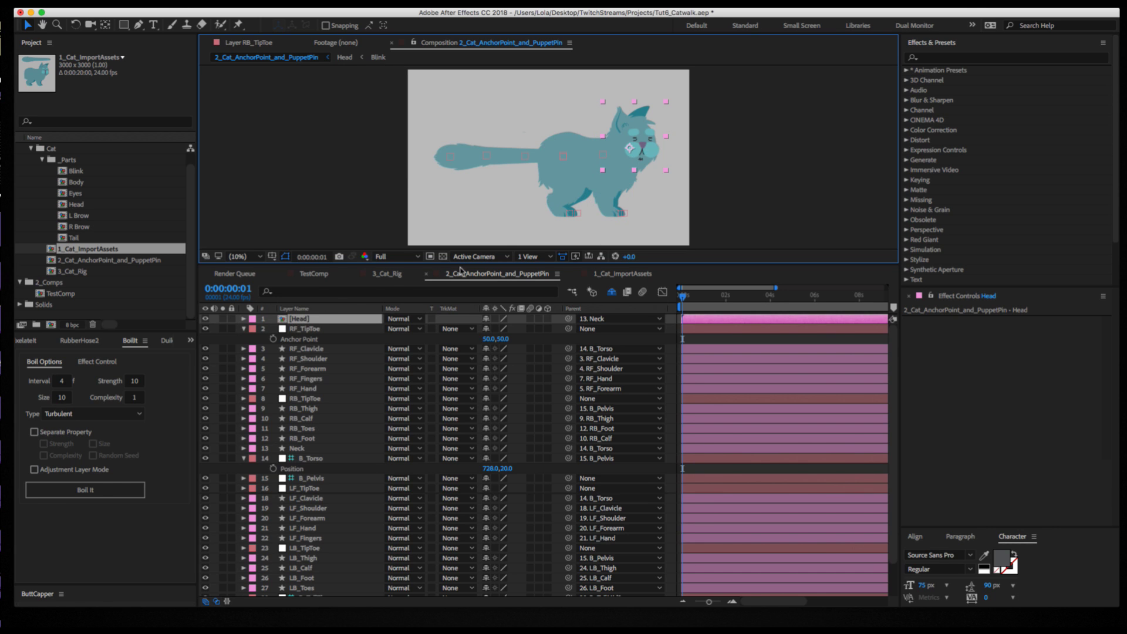
key("w")
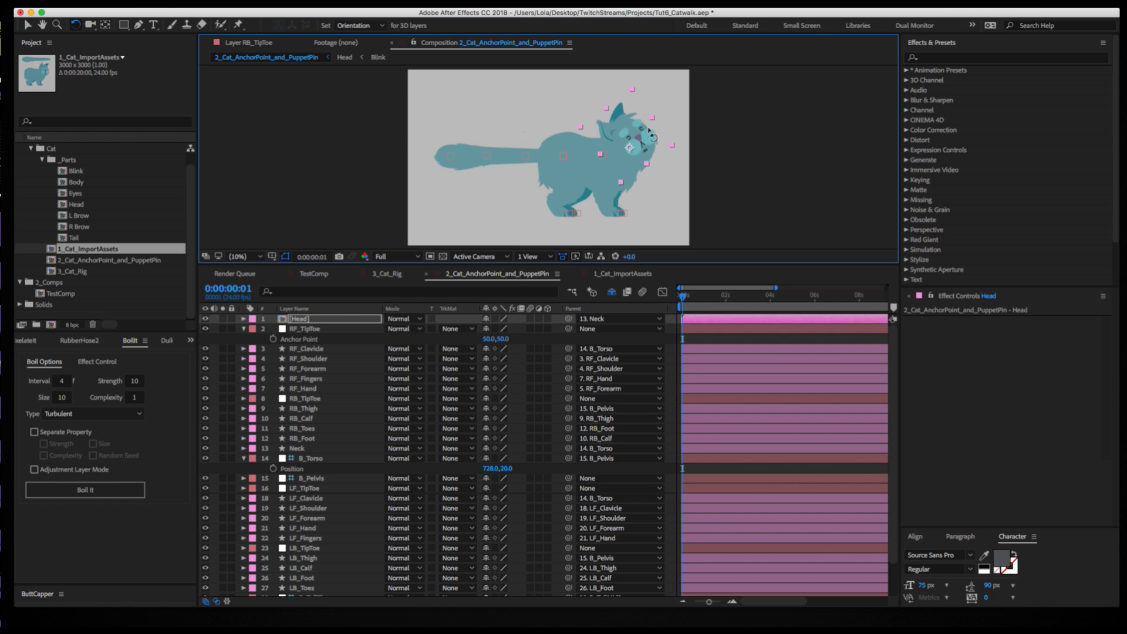
Select all layers of the composition and start Duik's back leg autorig for a Digitigrade animal.
key("super+a")
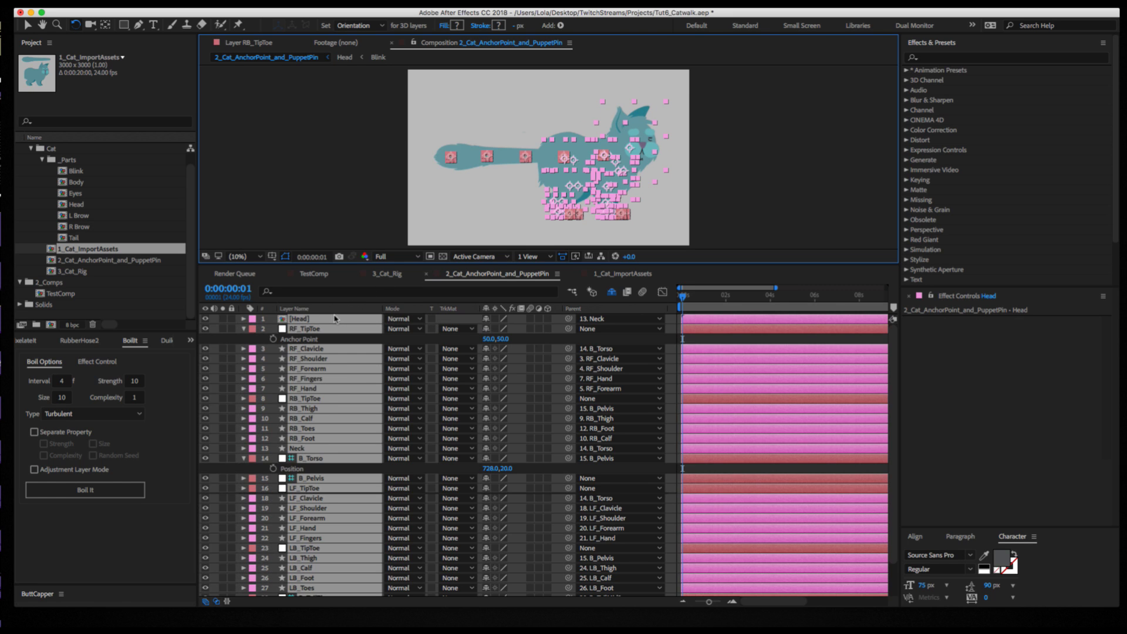
left_click(166, 341)
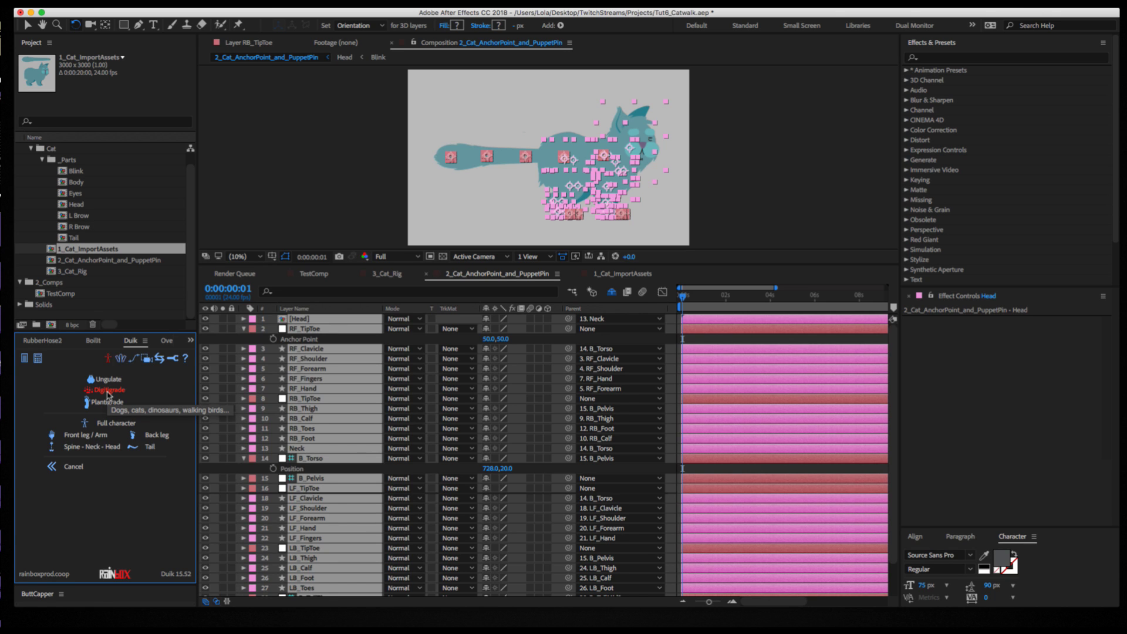
left_click(108, 394)
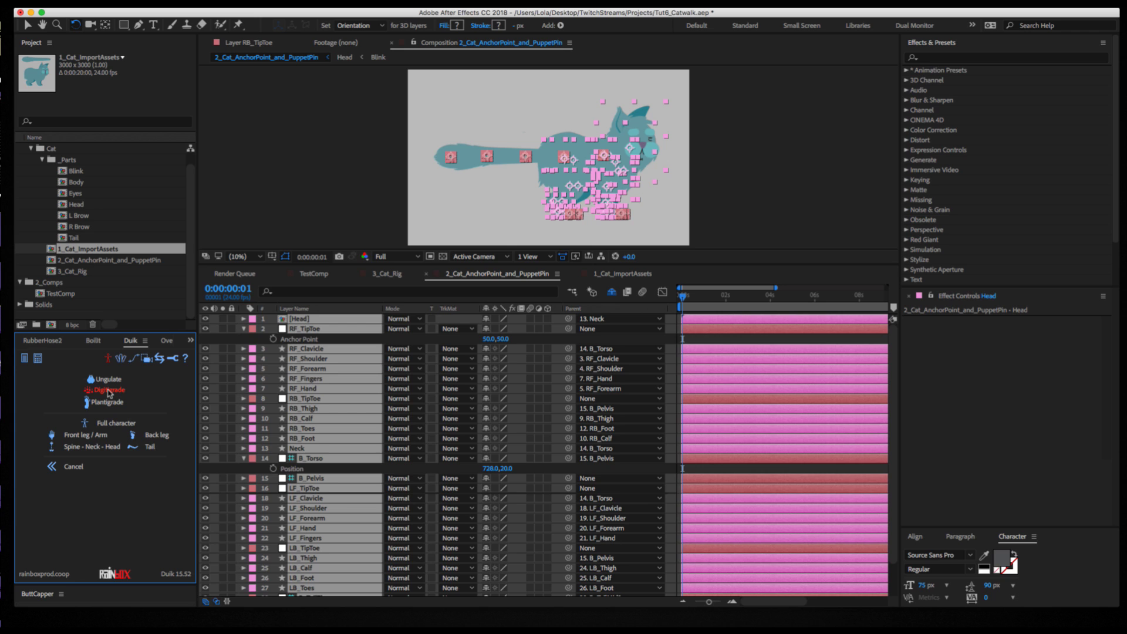
left_click(132, 434)
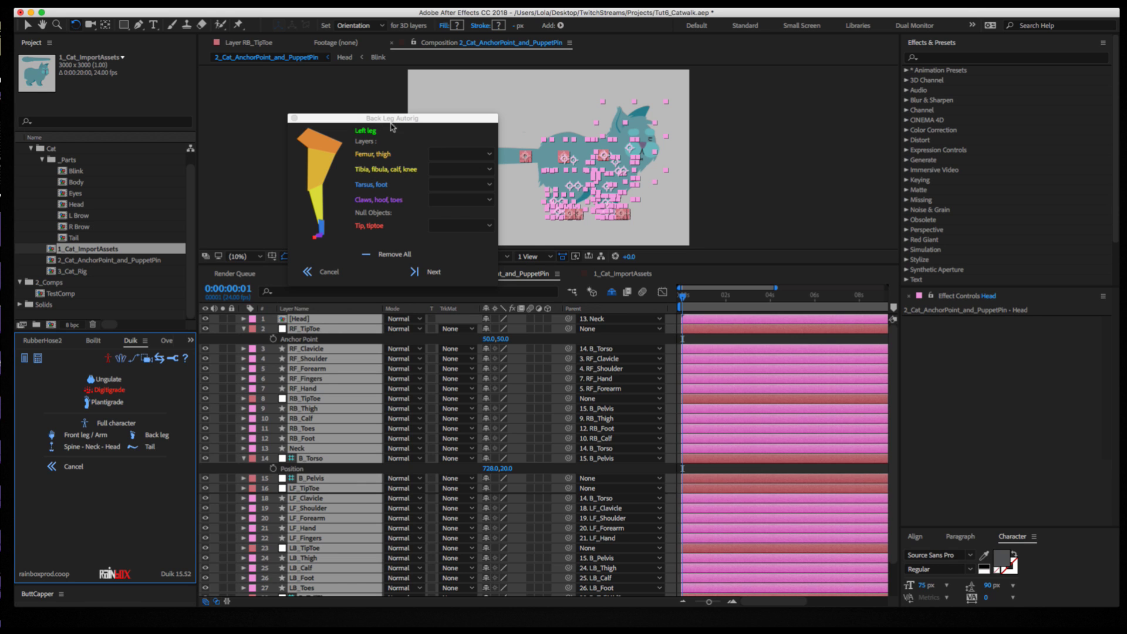
Assign LB_Thigh, LB_Calf, LB_Foot, LB_Toes and LB_TipToe to the left back leg, and continue to the right leg.
left_click(441, 154)
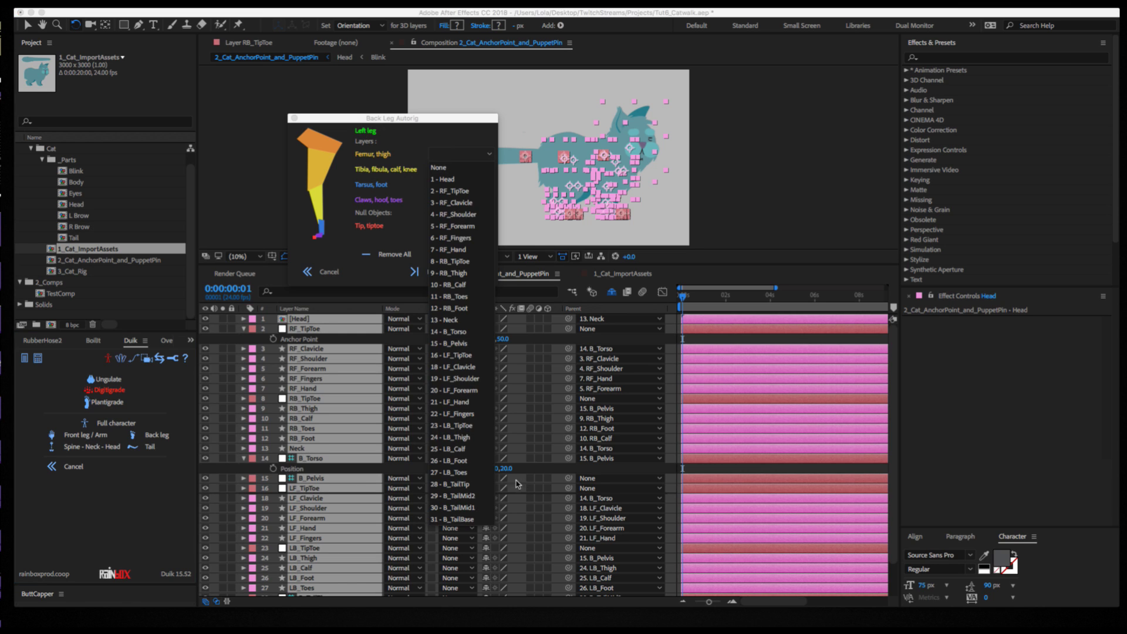
left_click(458, 436)
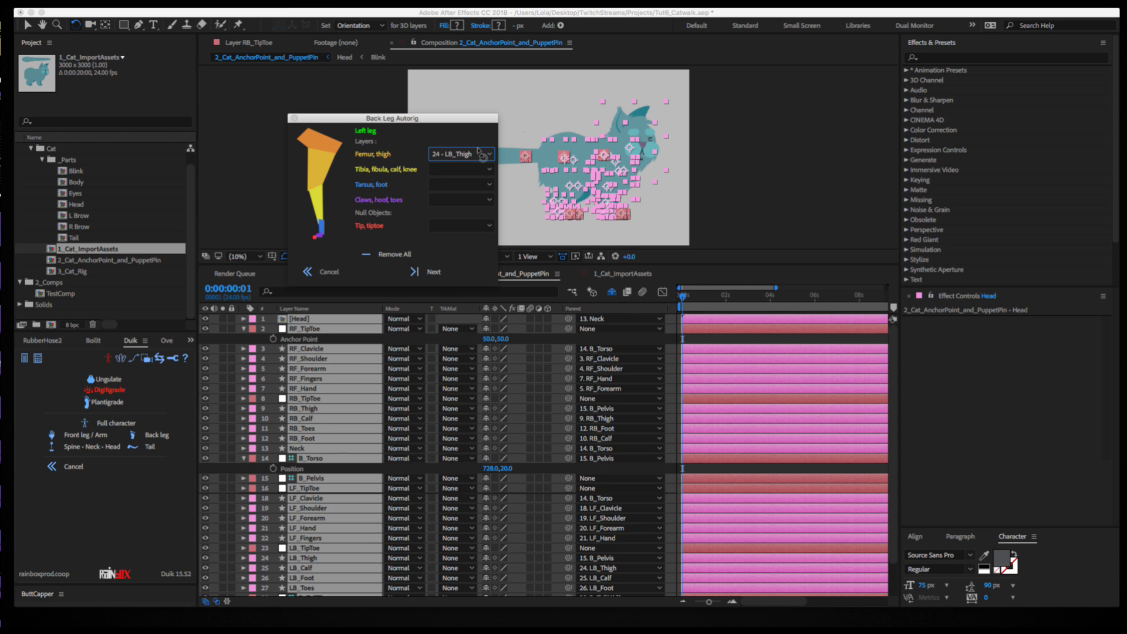
left_click(467, 169)
left_click(464, 467)
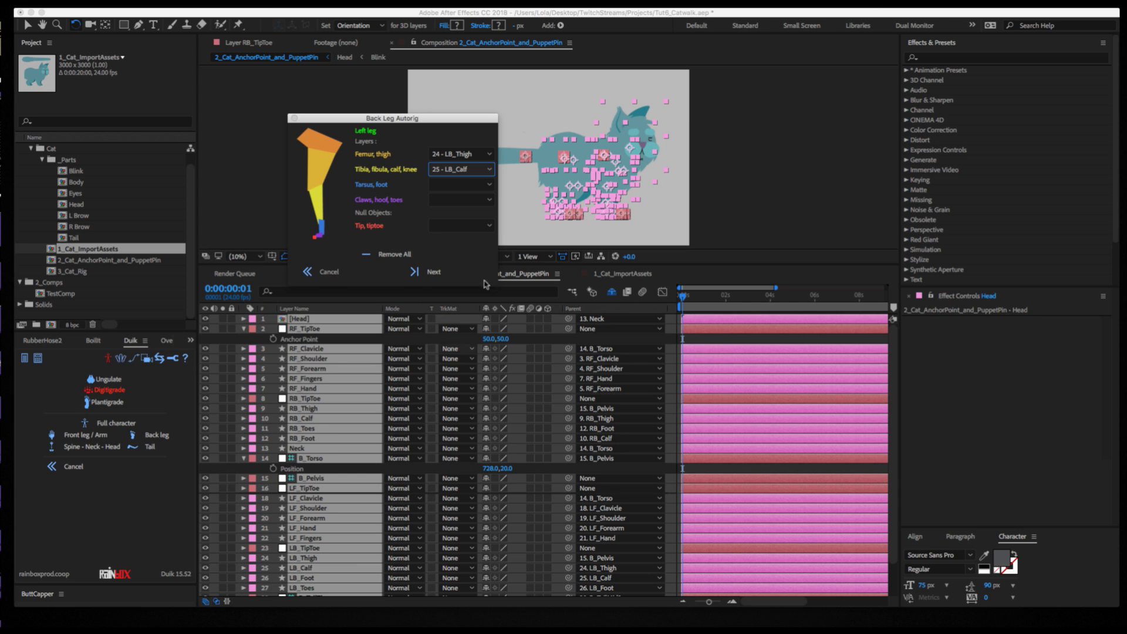
left_click(467, 184)
left_click(464, 491)
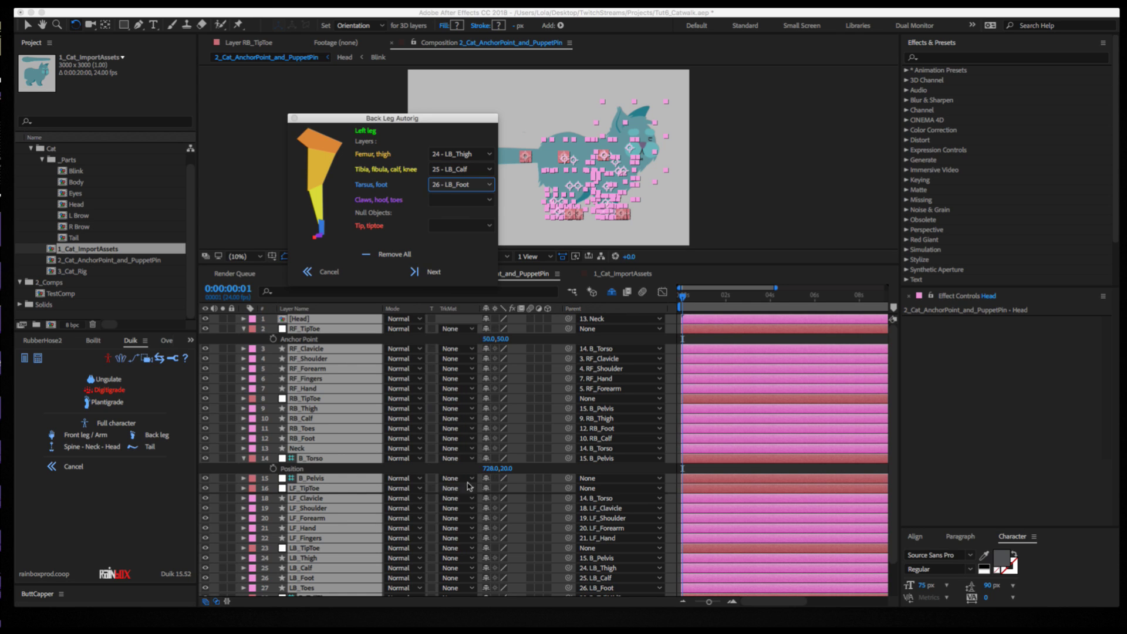
left_click(466, 199)
left_click(469, 517)
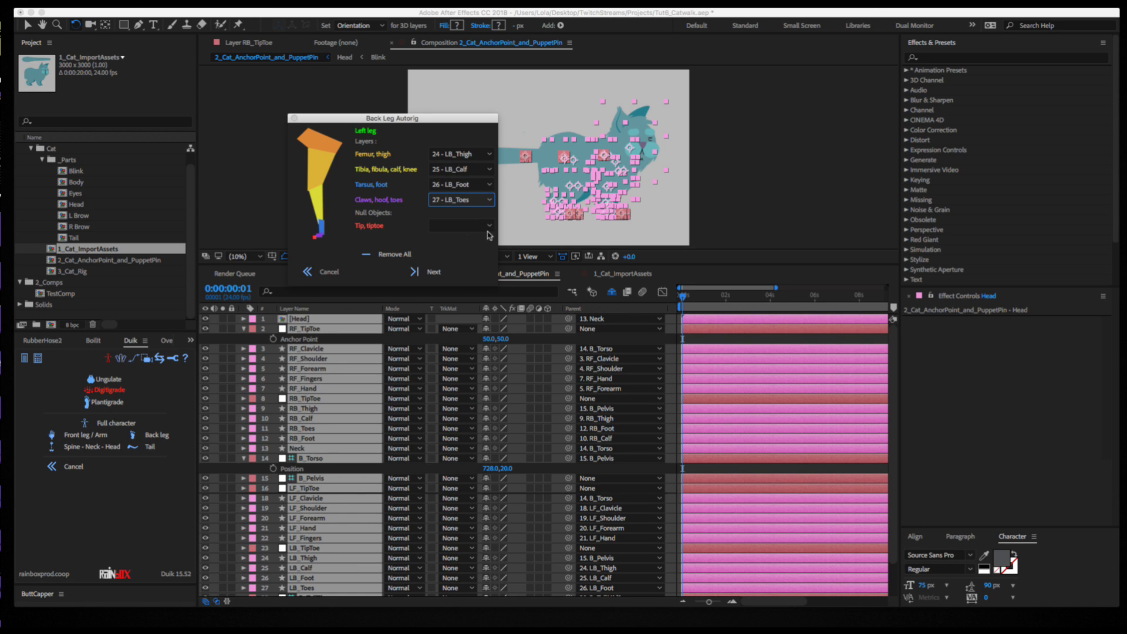
left_click(446, 227)
left_click(462, 496)
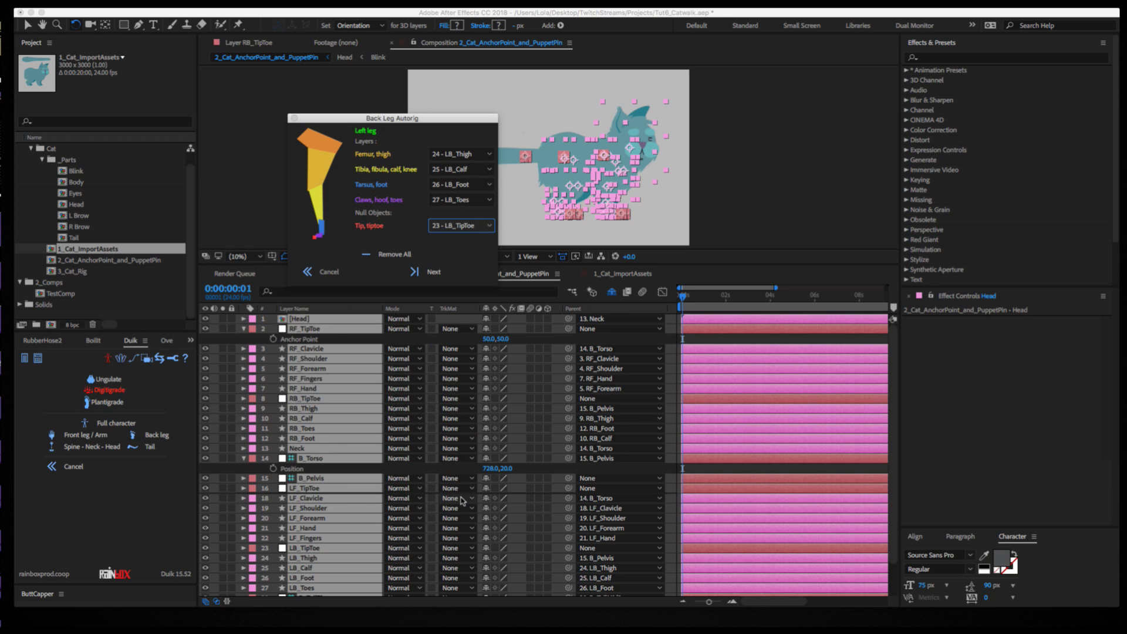
left_click(432, 274)
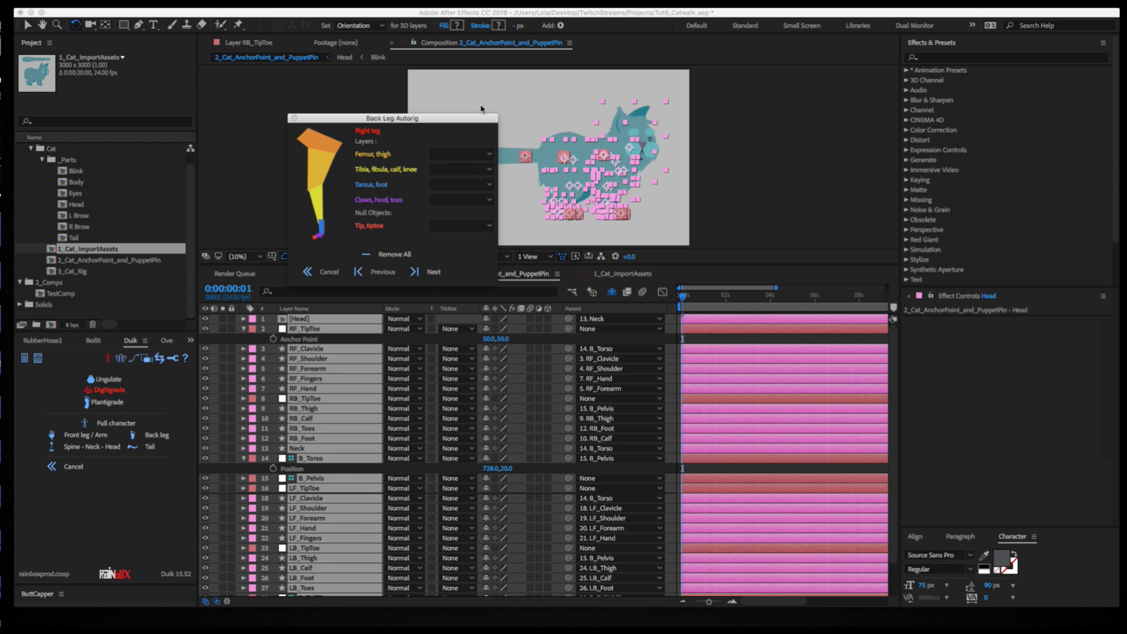
Assign RB_Thigh, RB_Calf, RB_Foot, RB_Toes and RB_TipToe to the right back leg, and continue to the front legs.
left_click(464, 154)
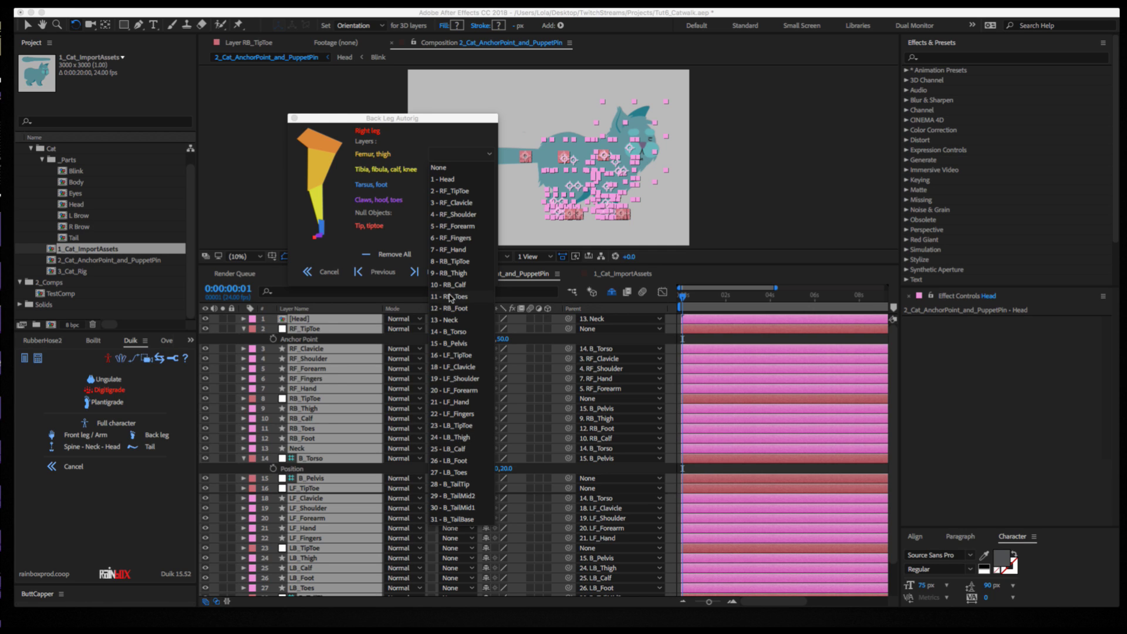
left_click(461, 275)
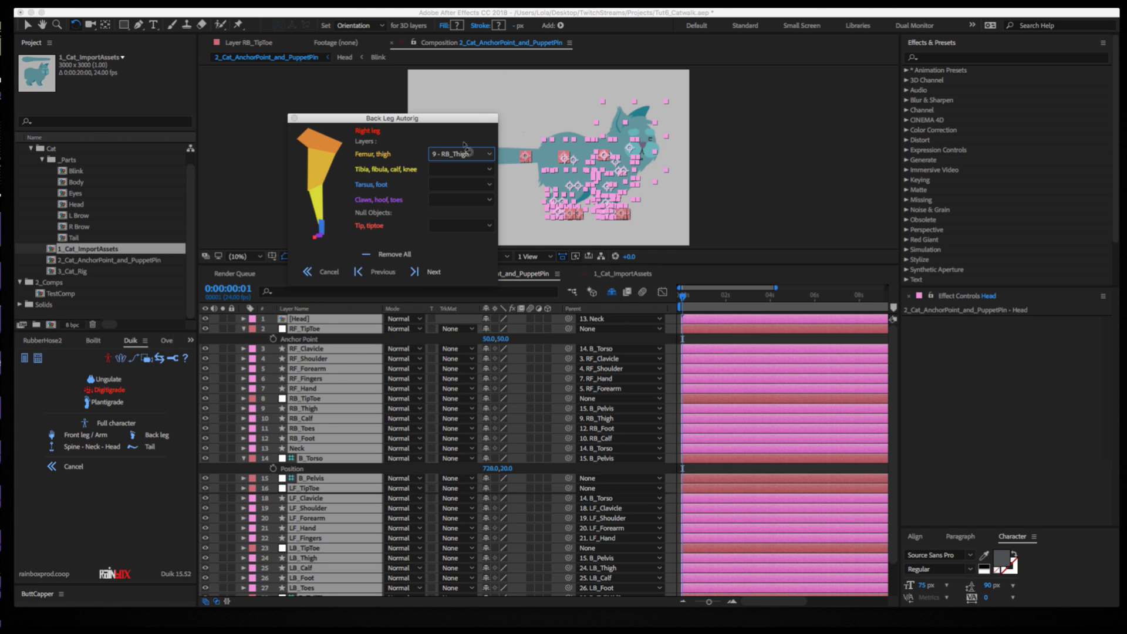
left_click(467, 169)
left_click(469, 306)
left_click(472, 184)
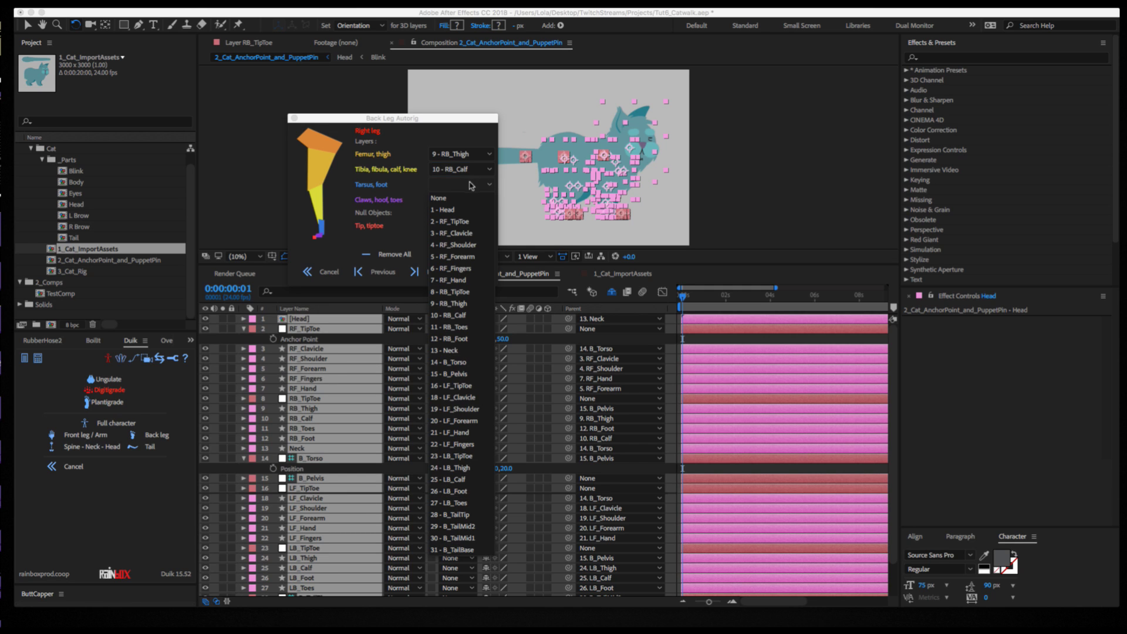
left_click(468, 338)
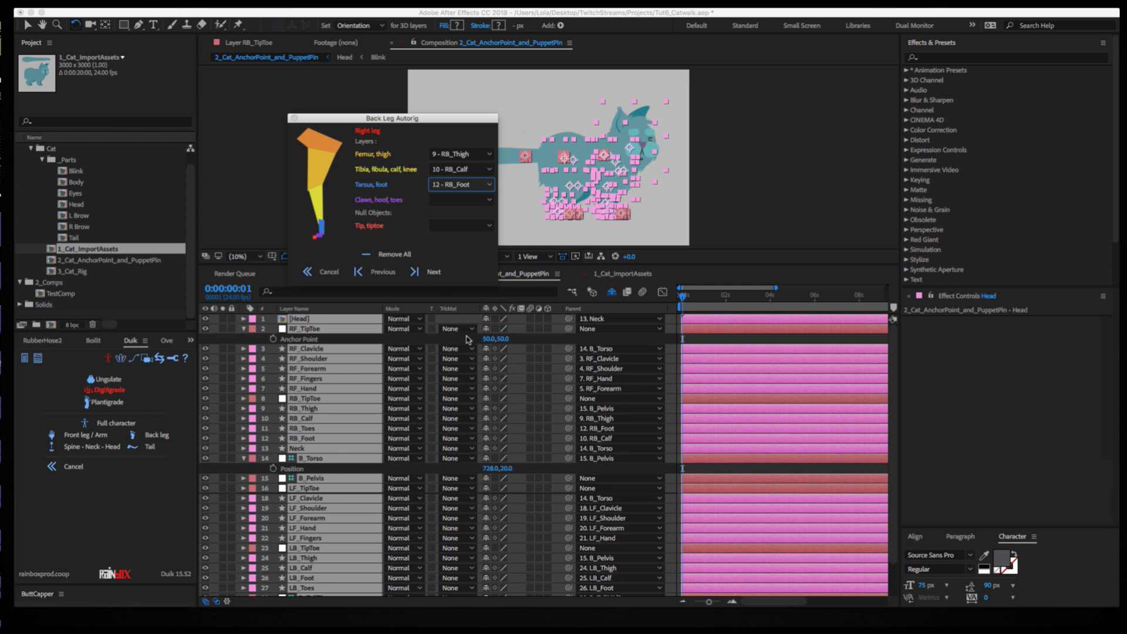
left_click(469, 199)
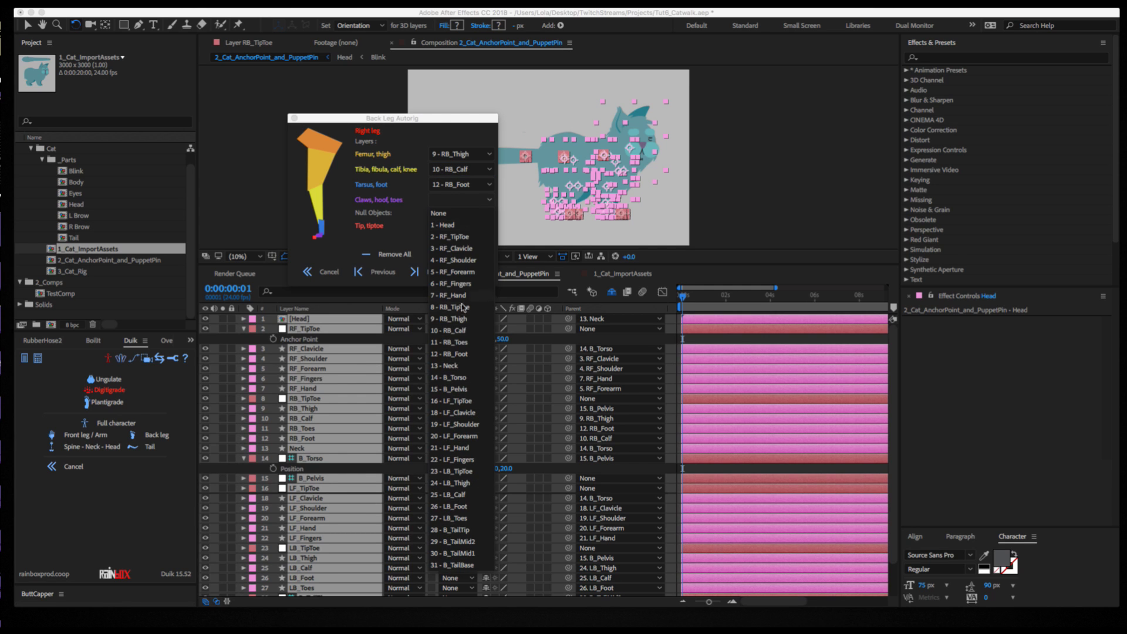
left_click(471, 345)
left_click(443, 226)
left_click(475, 333)
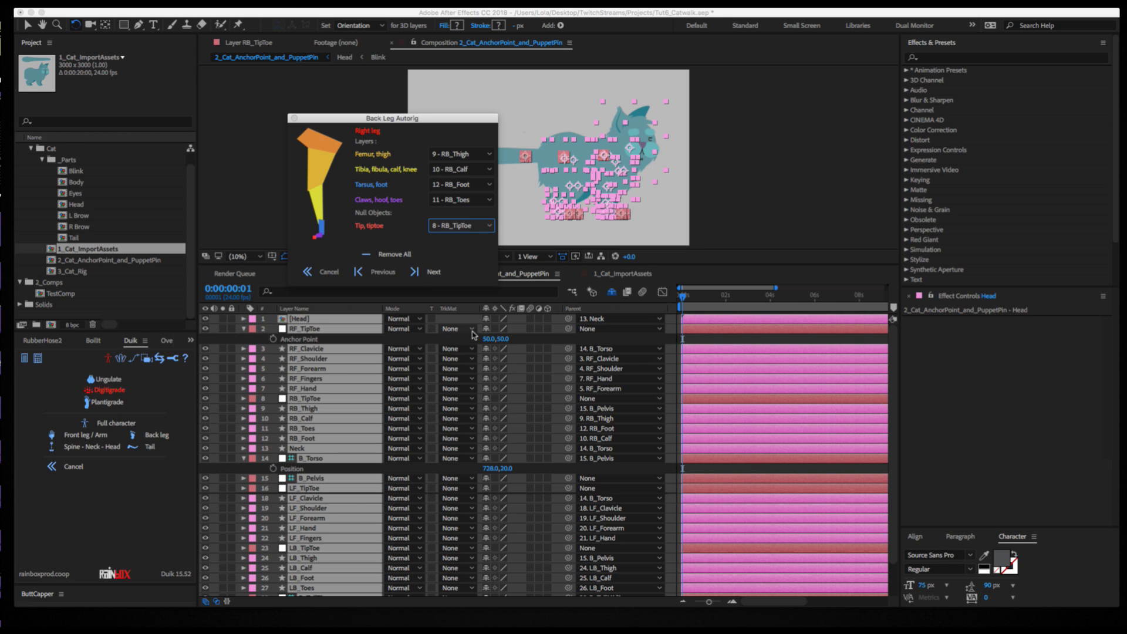
left_click(433, 275)
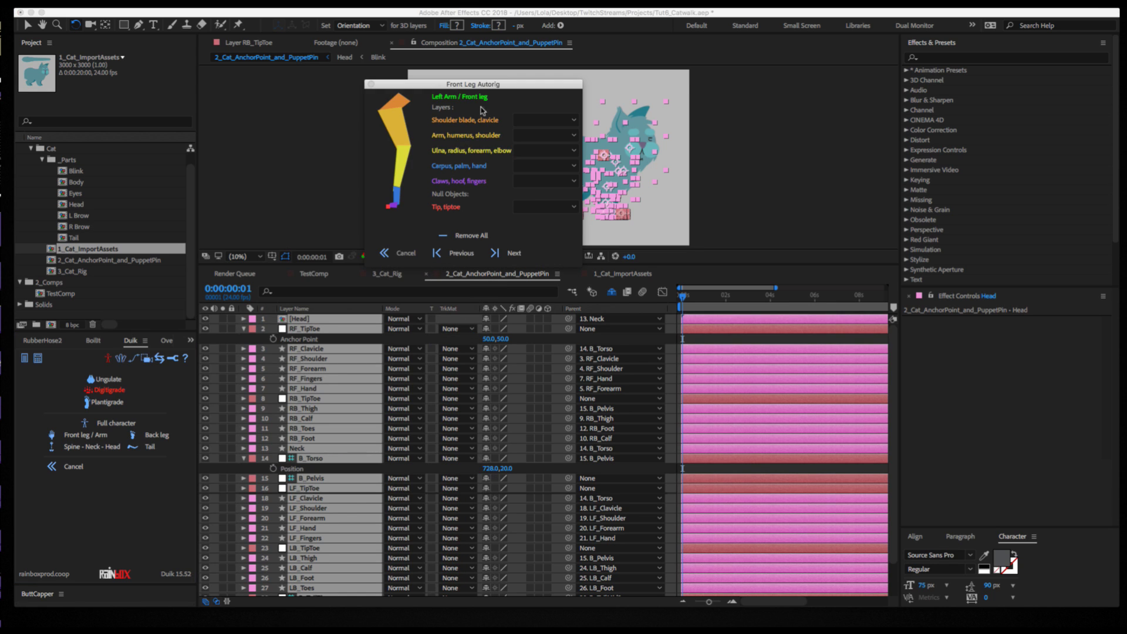
For the left front leg, assign LF_Clavicle as the shoulder blade and LF_Shoulder as the arm.
left_click(531, 121)
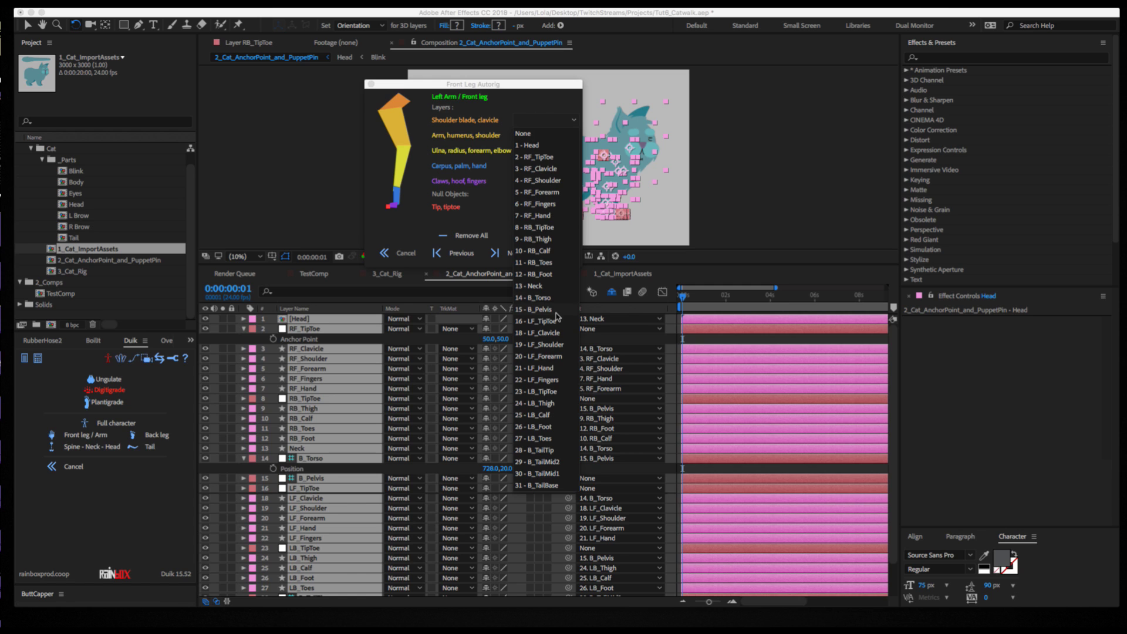
left_click(548, 351)
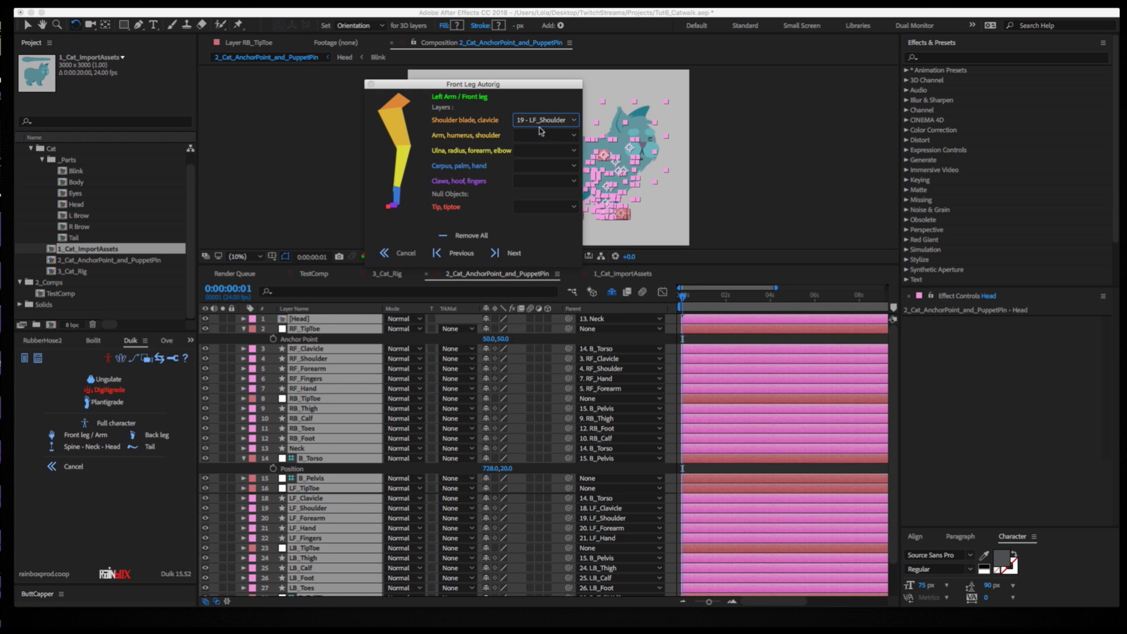
left_click(539, 134)
left_click(555, 348)
left_click(543, 120)
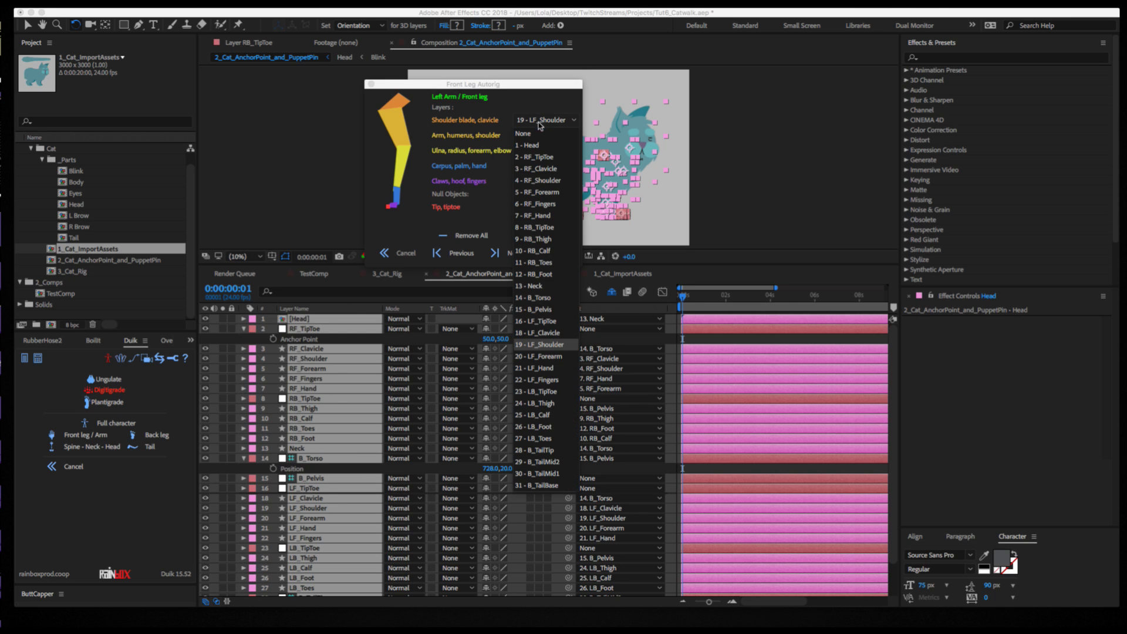
left_click(559, 333)
left_click(549, 135)
left_click(557, 360)
Assign LF_Forearm, LF_Hand, LF_Fingers and the LF_TipToe null to the left front leg, and continue to the right one.
left_click(558, 151)
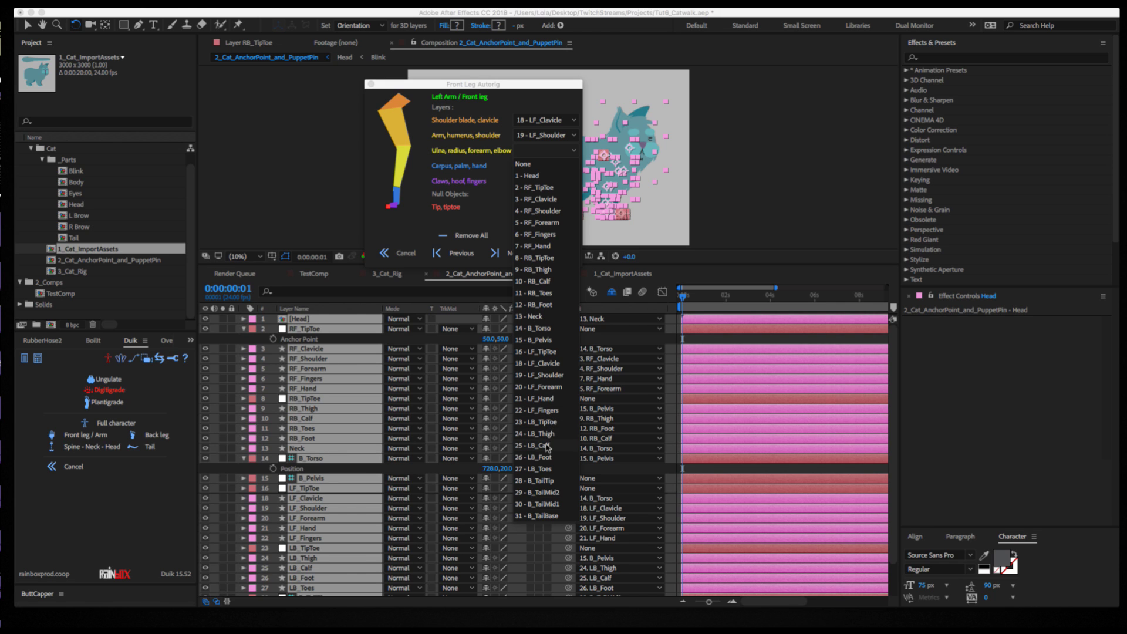
left_click(549, 388)
left_click(569, 166)
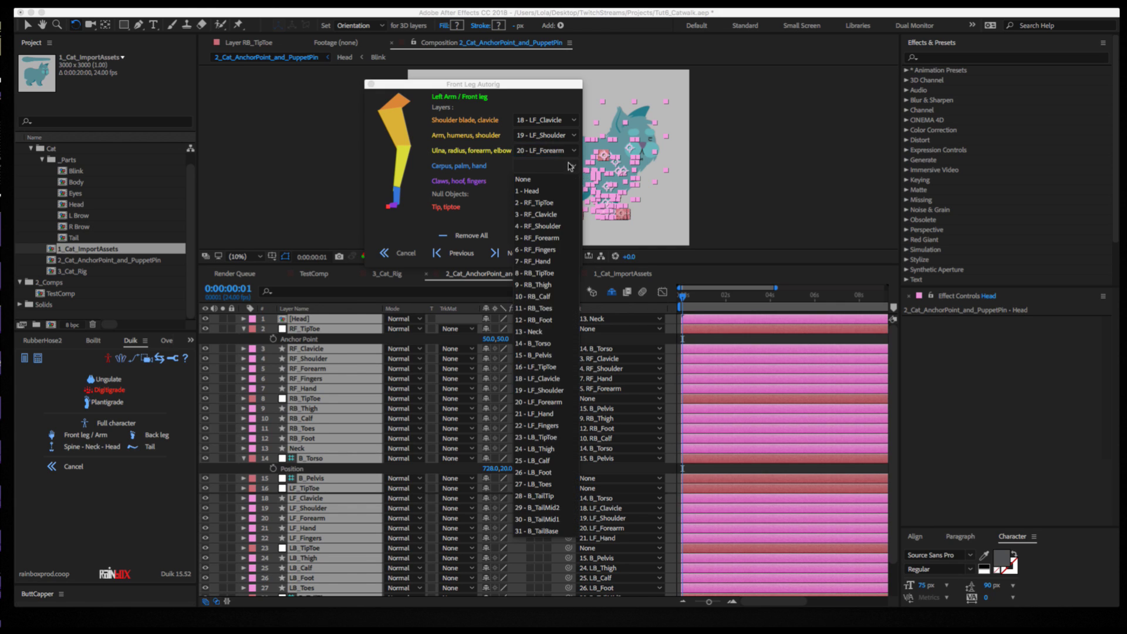
left_click(544, 415)
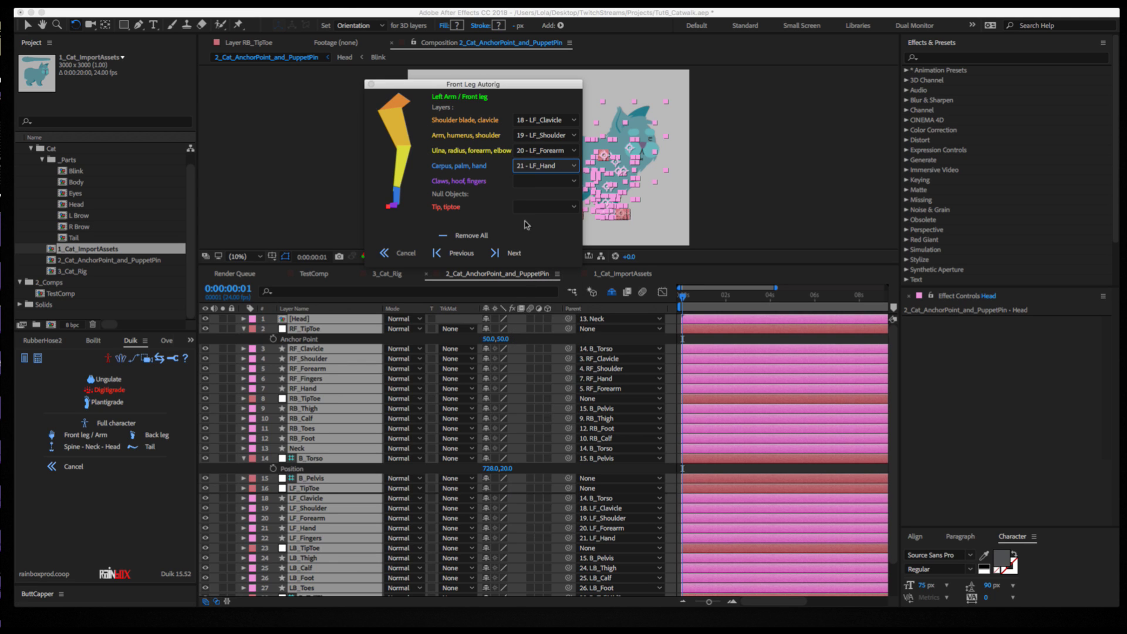
left_click(546, 180)
left_click(550, 440)
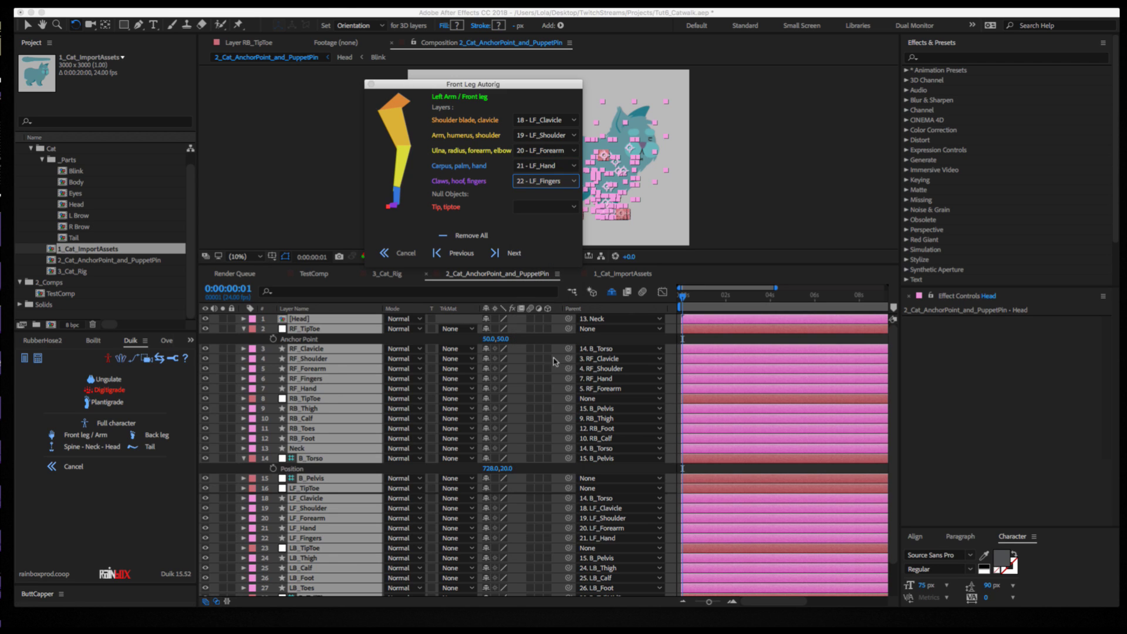
left_click(537, 207)
left_click(543, 408)
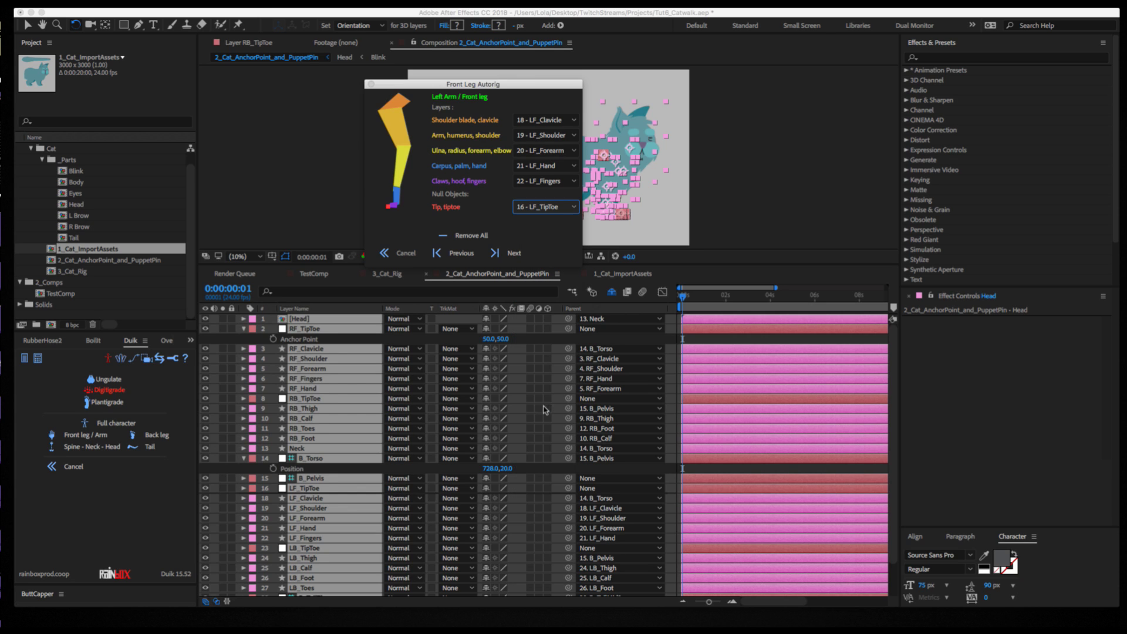
left_click(514, 256)
For the right front leg, assign RF_Clavicle as the shoulder blade, RF_Shoulder as the arm and RF_Forearm as the forearm.
left_click(543, 119)
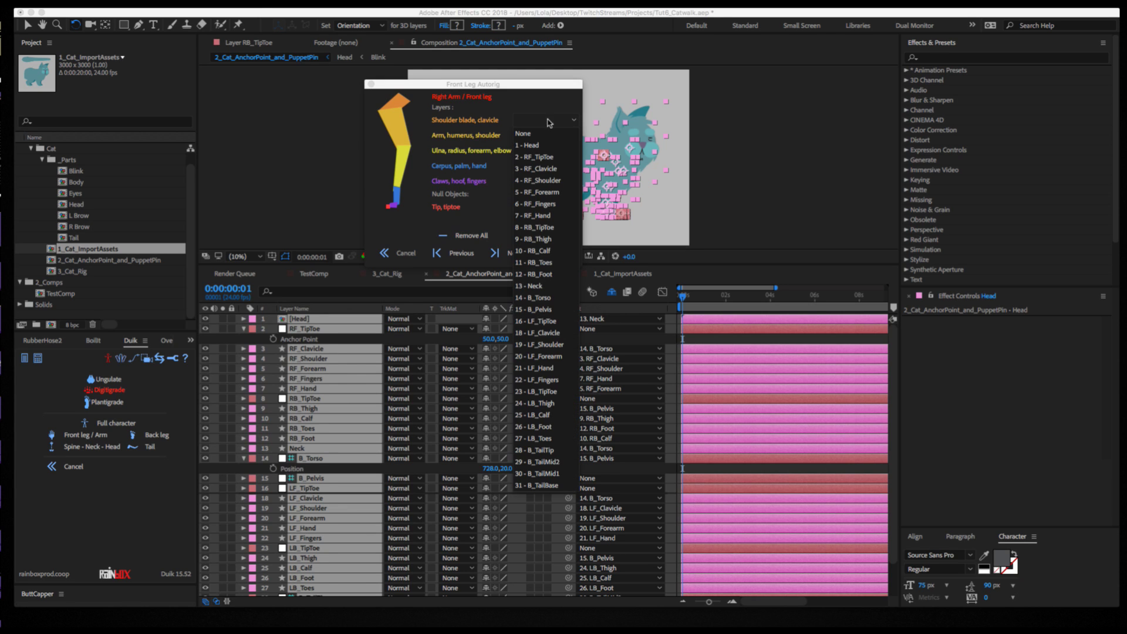
left_click(544, 169)
left_click(554, 136)
left_click(553, 198)
left_click(554, 152)
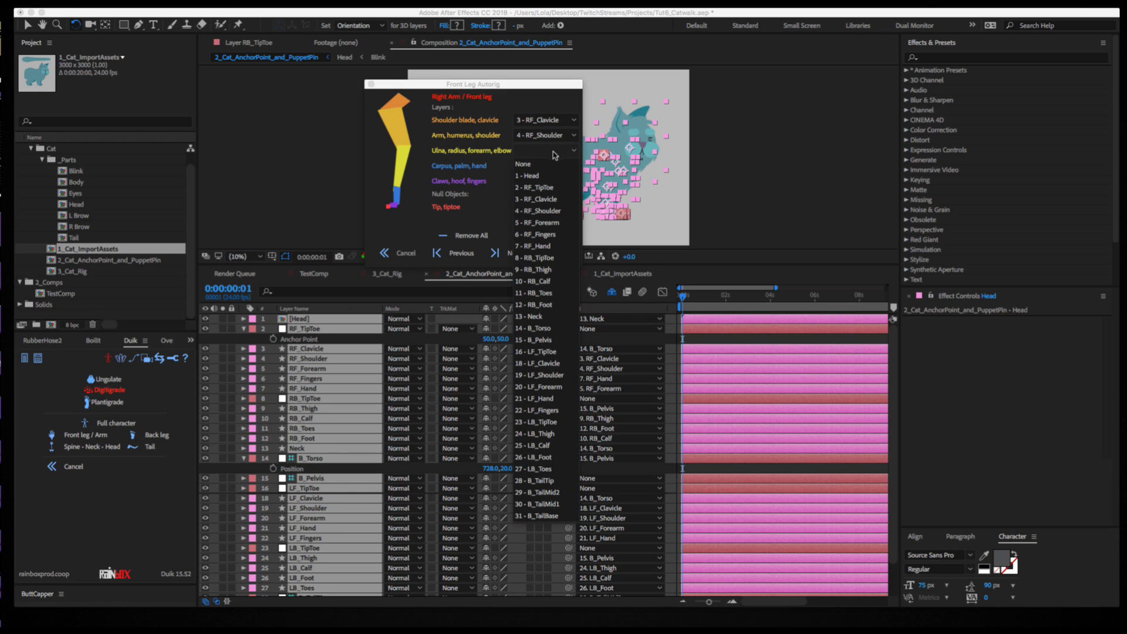
left_click(563, 222)
Assign RF_Hand, RF_Fingers and the RF_TipToe null to the remaining parts of the right front leg.
left_click(555, 165)
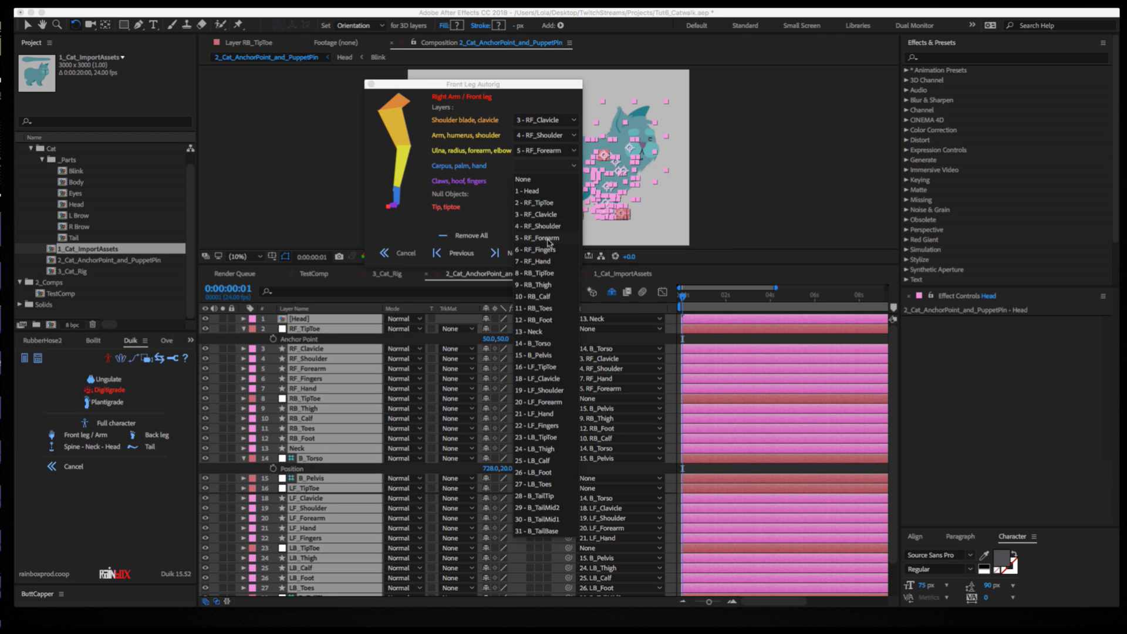
left_click(546, 261)
left_click(561, 182)
left_click(549, 264)
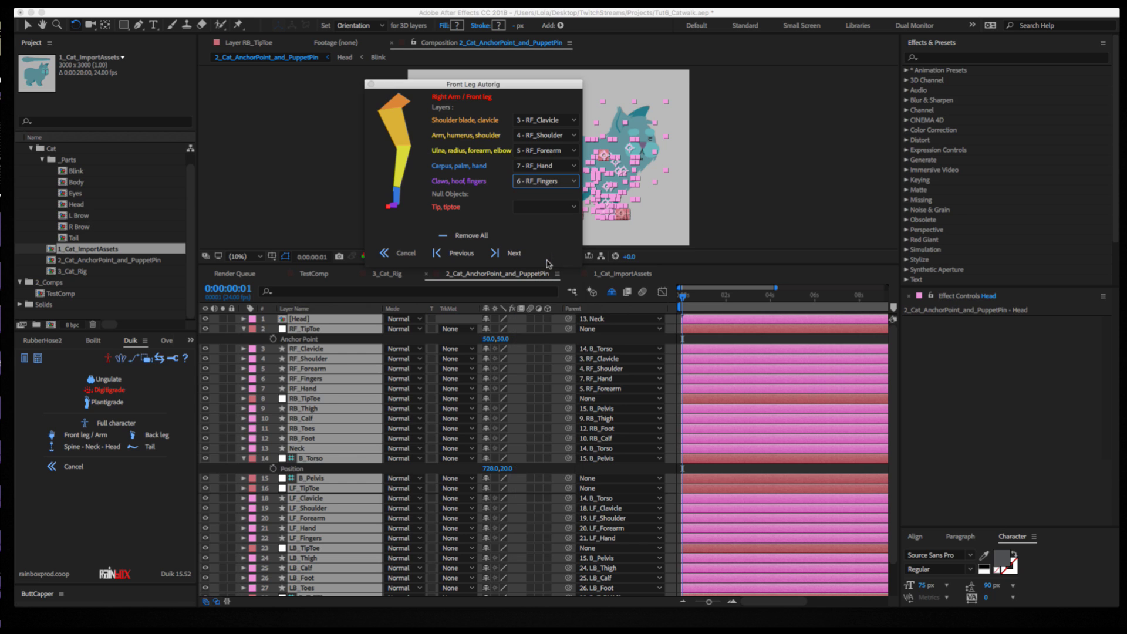
left_click(531, 207)
left_click(537, 243)
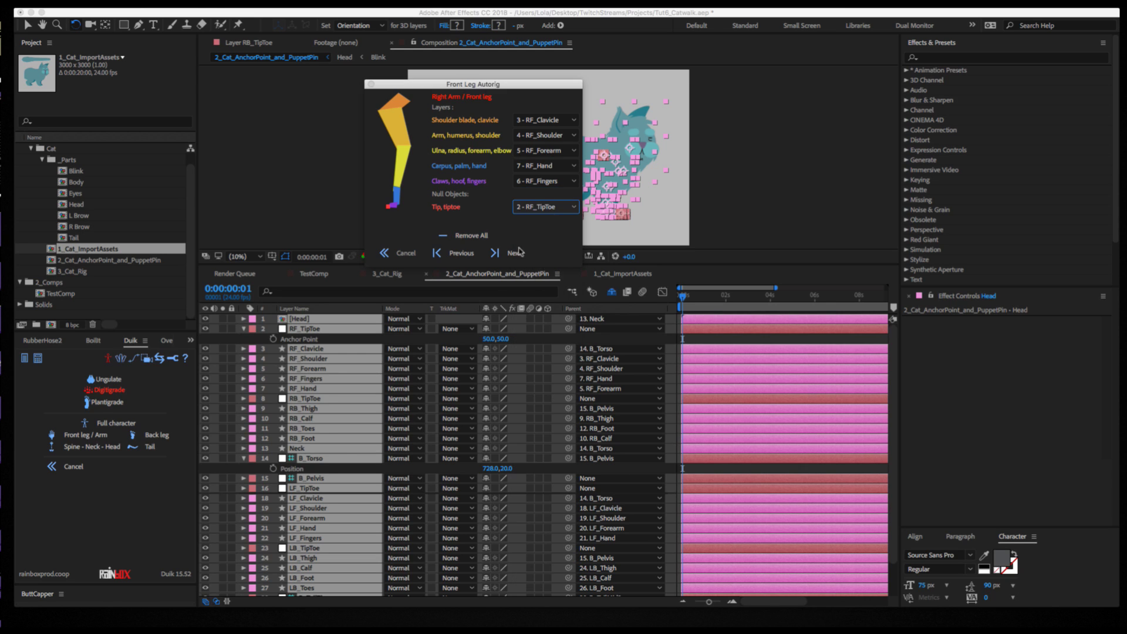
Continue through the spine and tail autorigs with their preassigned layers and generate the rig.
left_click(495, 253)
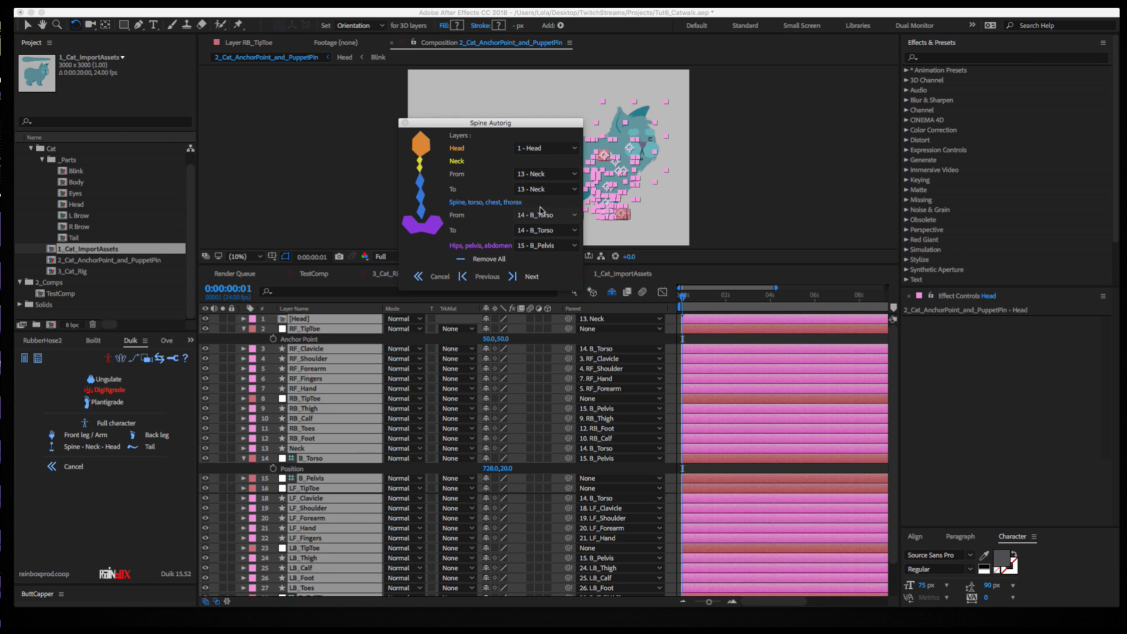
left_click(531, 277)
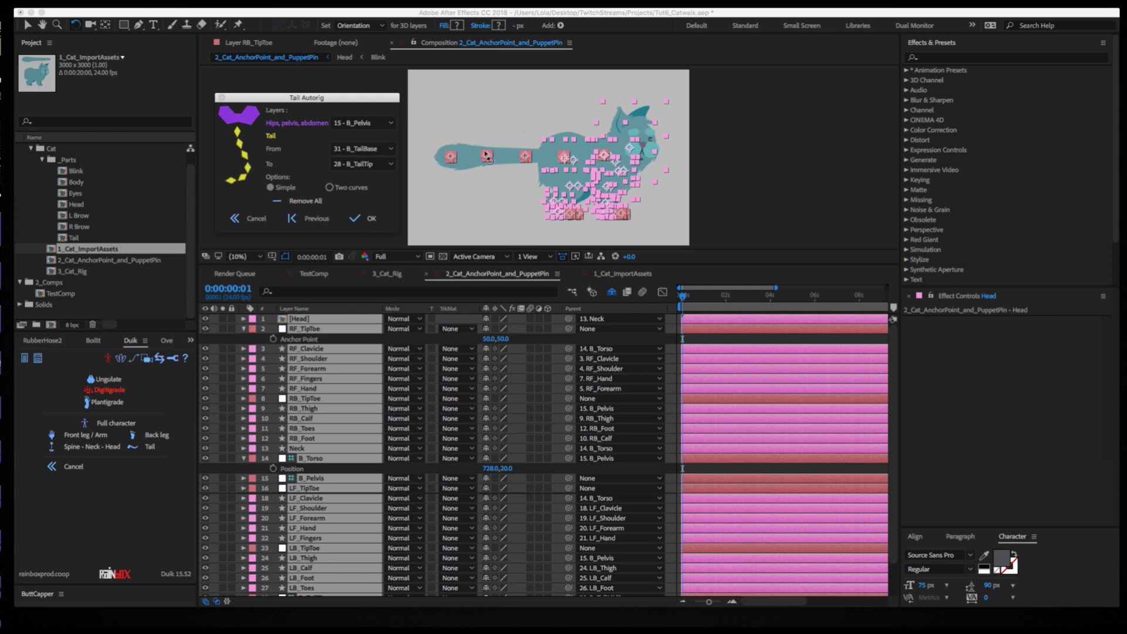
left_click(367, 218)
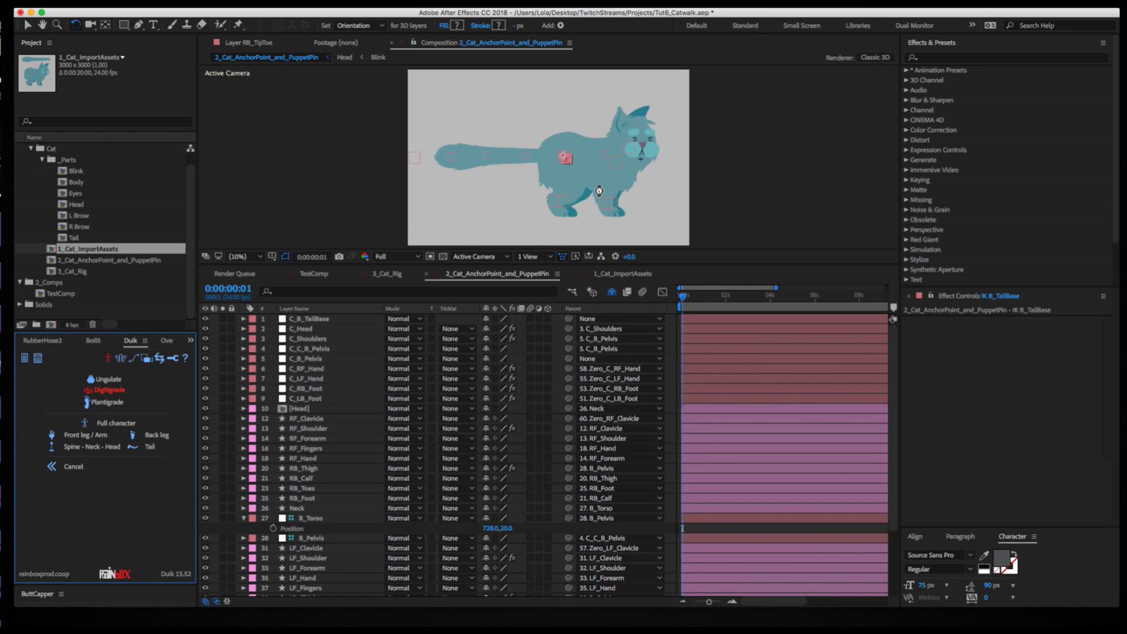
Raise the cat's tail by moving the C_B_TailBase controller up and forward, and bend it with the C_B_TailBase_curve controller.
left_click(415, 156)
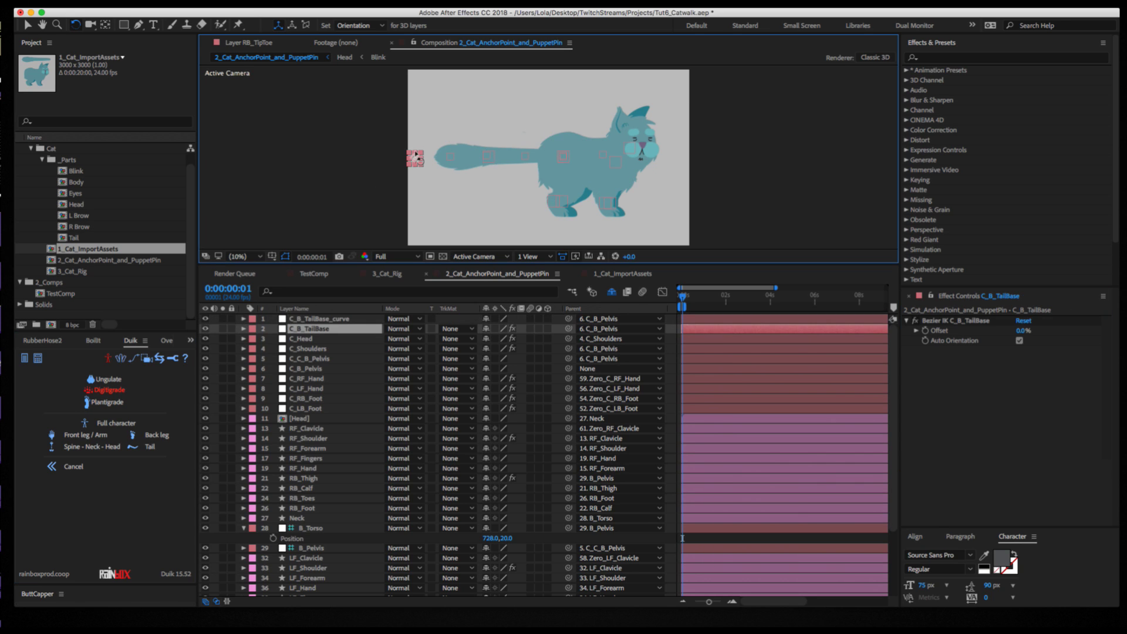
left_click_drag(415, 155, 489, 94)
key("v")
left_click_drag(491, 155, 536, 109)
Try moving the C_C_B_Pelvis controller down and undo the change.
scroll(686, 189, "up", 3)
key("w")
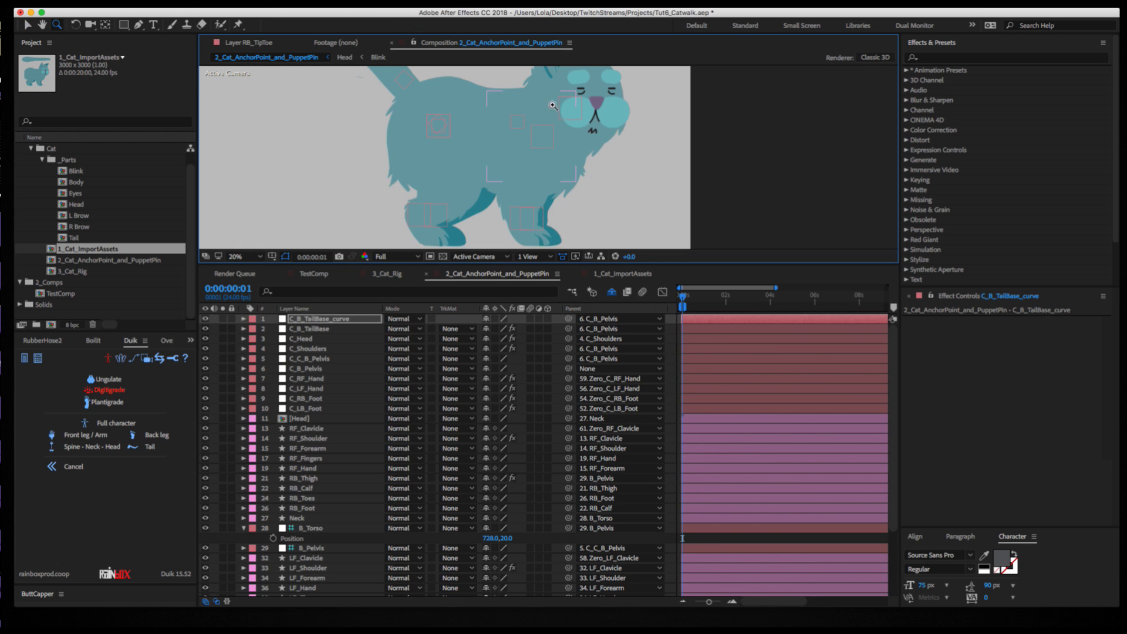
left_click(449, 134)
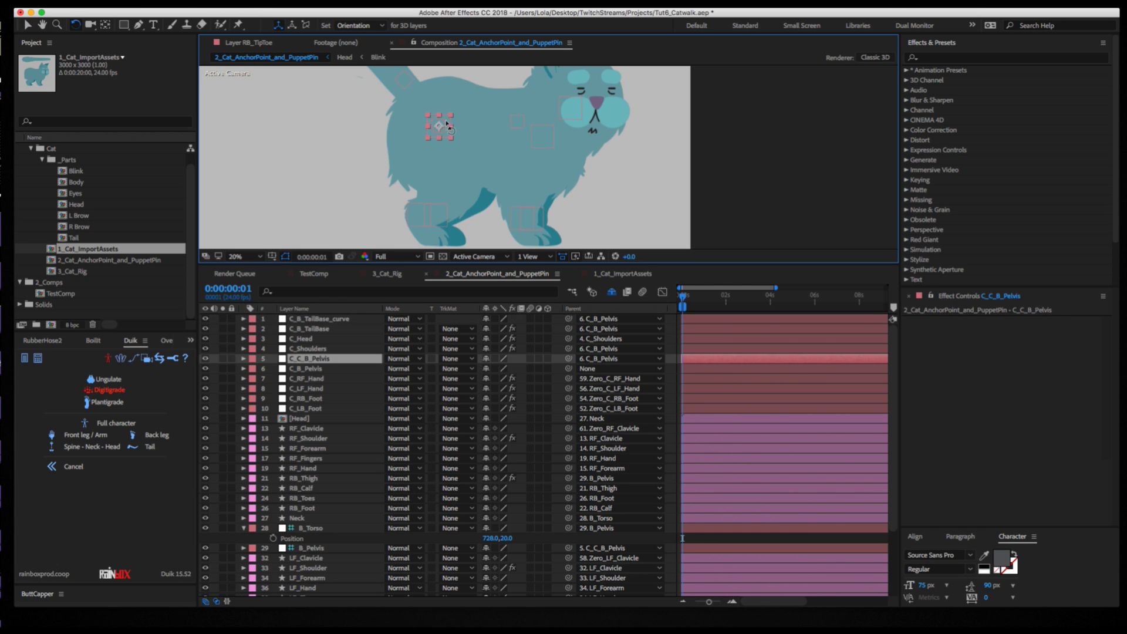
key("v")
left_click_drag(440, 127, 441, 149)
key("ctrl+z")
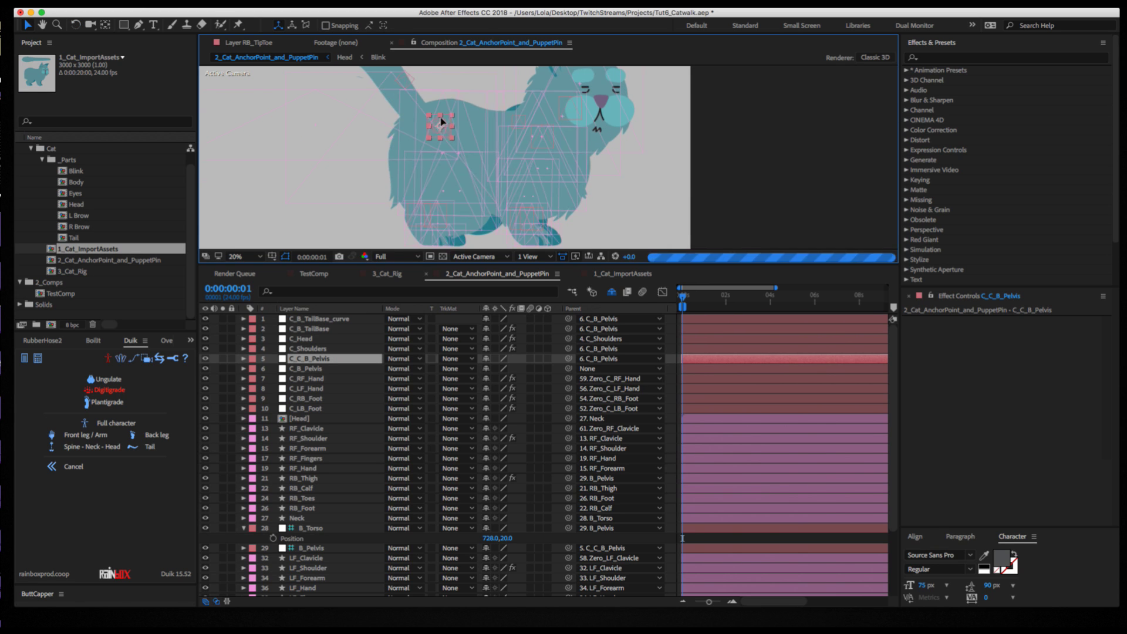
Try rotating the head controller and undo the rotation.
key("w")
left_click(582, 96)
left_click_drag(584, 101, 588, 120)
key("ctrl+z")
Try moving the C_Shoulders controller to test how the torso follows.
key("v")
left_click(545, 138)
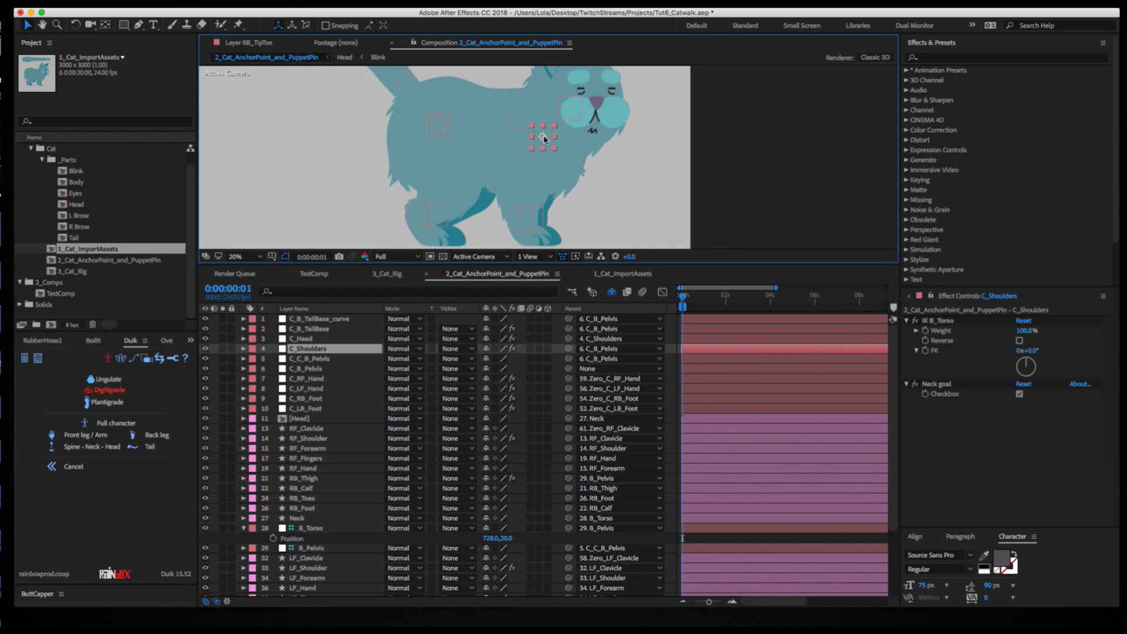
left_click_drag(545, 155, 530, 121)
Parent the B_Torso layer to C_Shoulders and test the link by moving the C_Shoulders controller down.
scroll(375, 388, "down", 1)
scroll(382, 476, "down", 1)
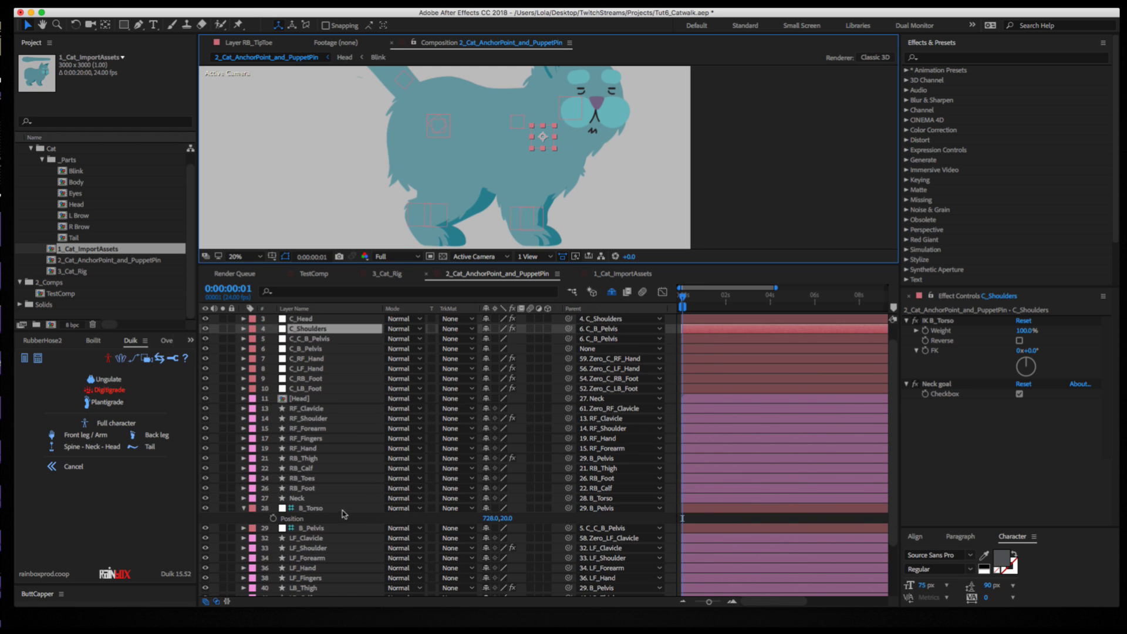
left_click(338, 510)
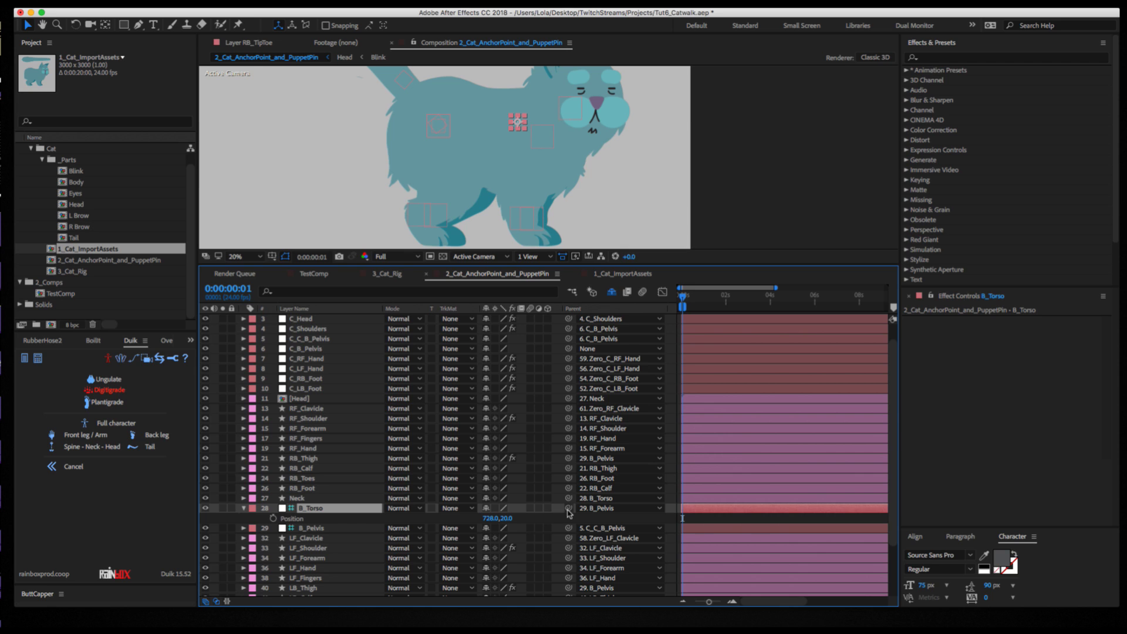
left_click_drag(569, 513, 335, 348)
left_click(332, 348)
left_click_drag(545, 141, 545, 162)
Move the C_RF_Hand controller forward to lift the front paw, try a foot roll Tiptoe of -29°, and undo the Tiptoe change.
left_click(526, 222)
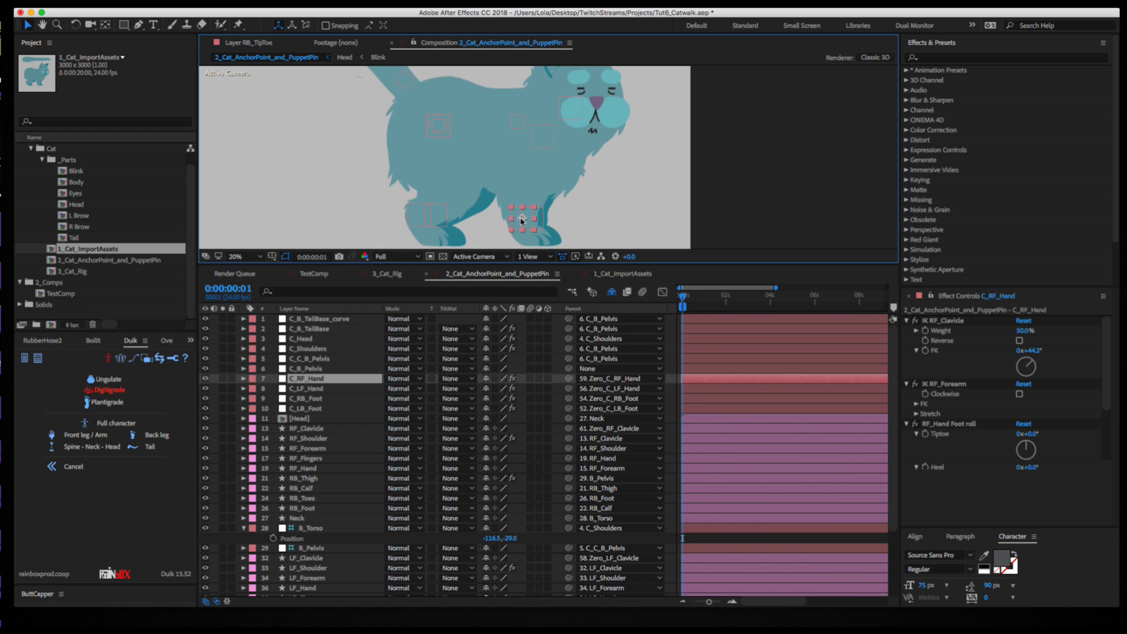
left_click_drag(522, 218, 597, 190)
scroll(1001, 411, "down", 3)
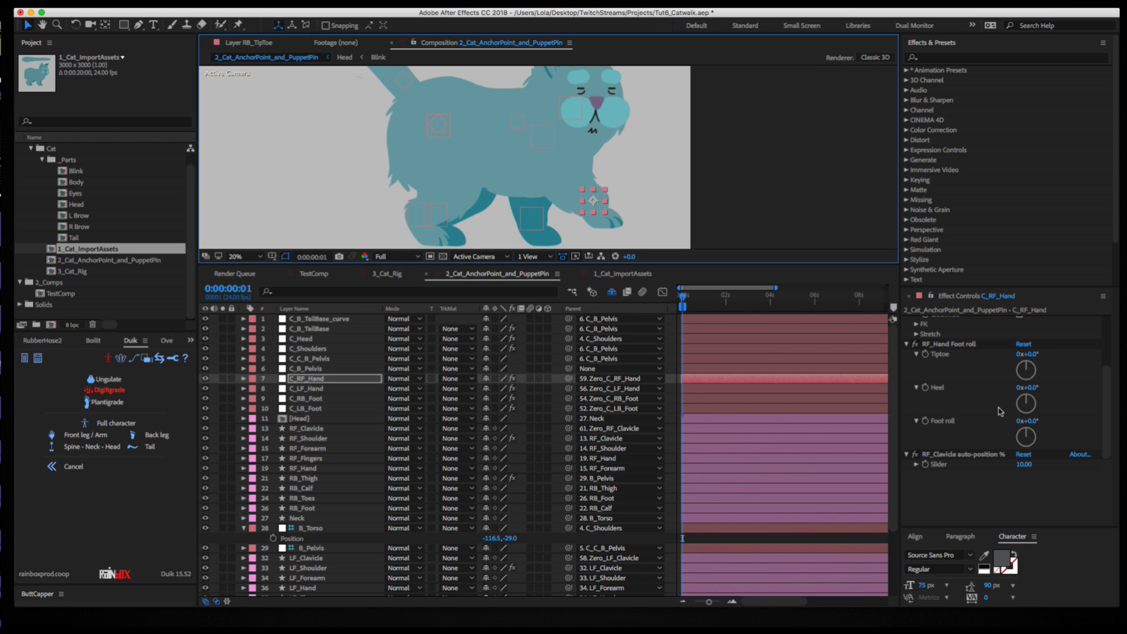
mouse_move(1034, 352)
left_mouse_down()
mouse_move(1049, 352)
mouse_move(1024, 355)
left_mouse_up()
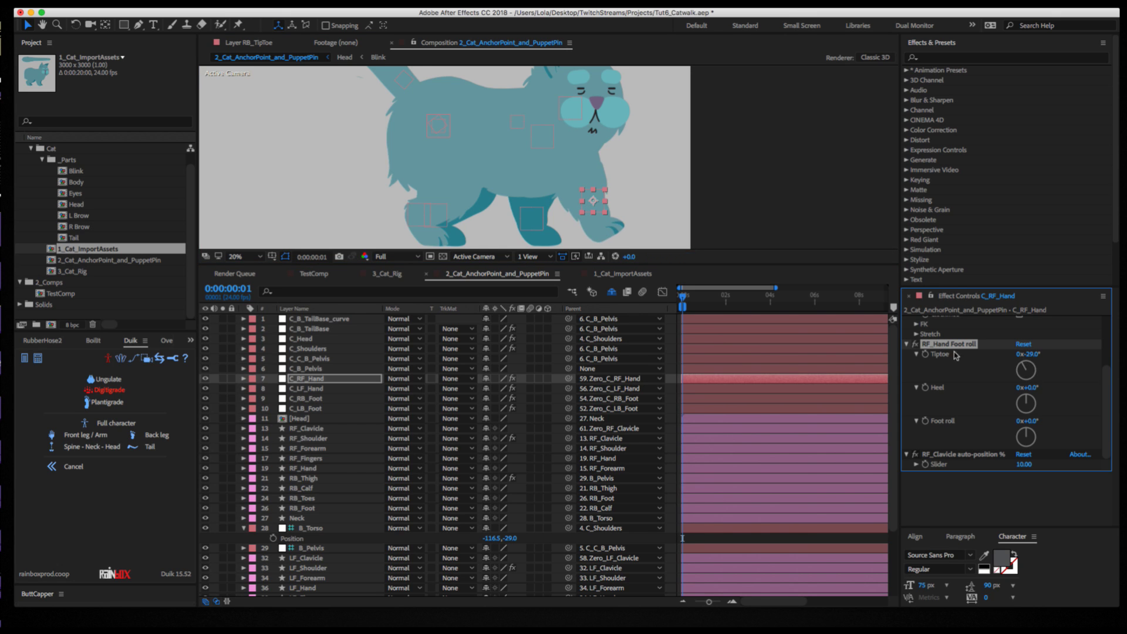
key("super+z")
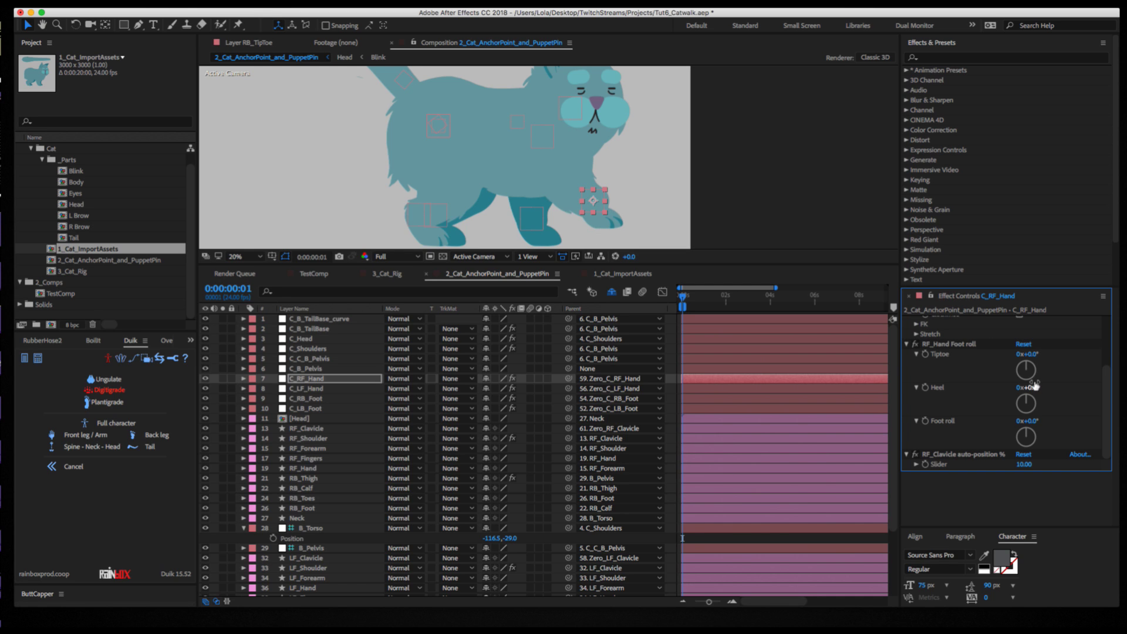
Try the Heel and Foot roll values of C_RF_Hand, revert them, and move the controller back under the cat's chest.
left_click_drag(1034, 385, 1083, 382)
key("super+z")
key("super+z")
key("super+z")
left_click_drag(1031, 419, 1021, 387)
left_click_drag(591, 201, 526, 199)
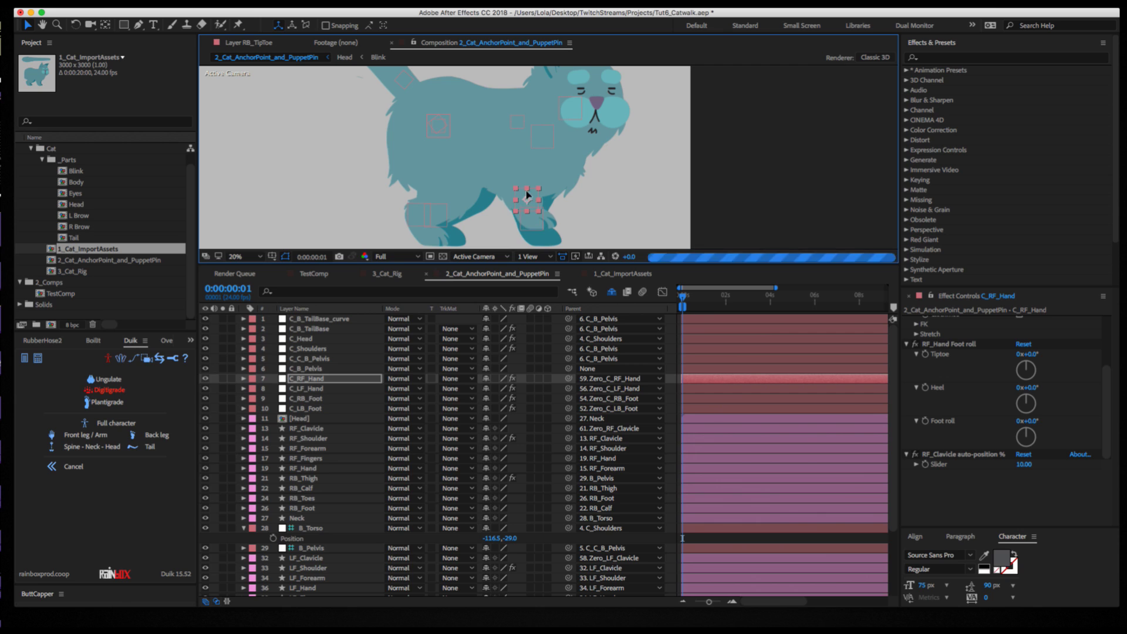
Try the RF_Hand foot roll with Heel at 130° and Foot roll at 45°, and undo both changes.
left_click_drag(1028, 421, 1112, 376)
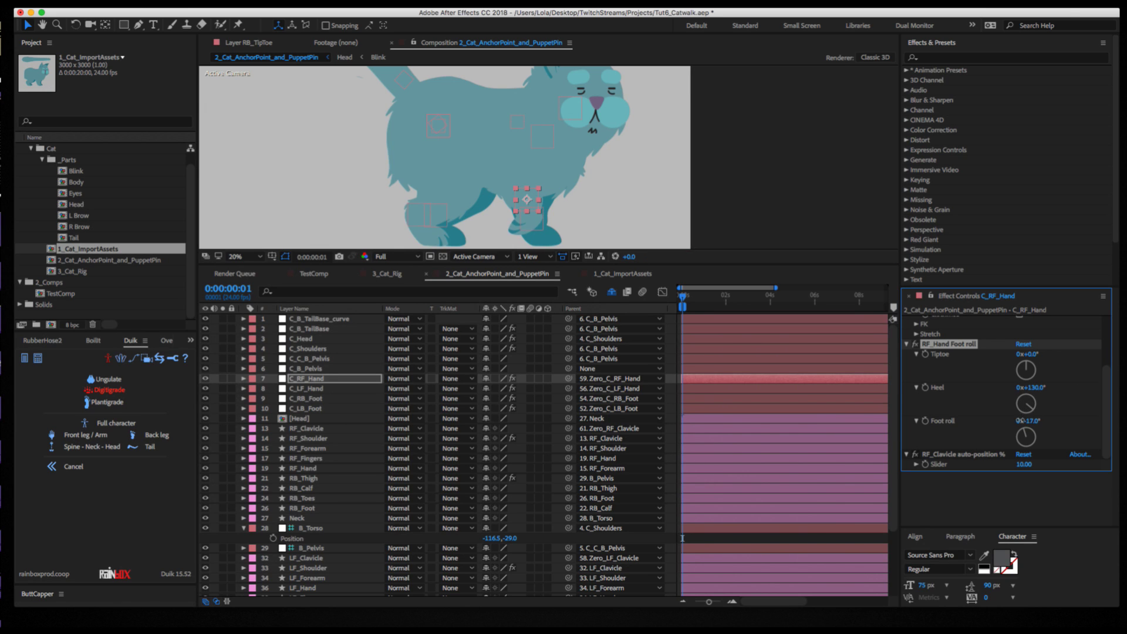
left_click_drag(1014, 421, 1046, 412)
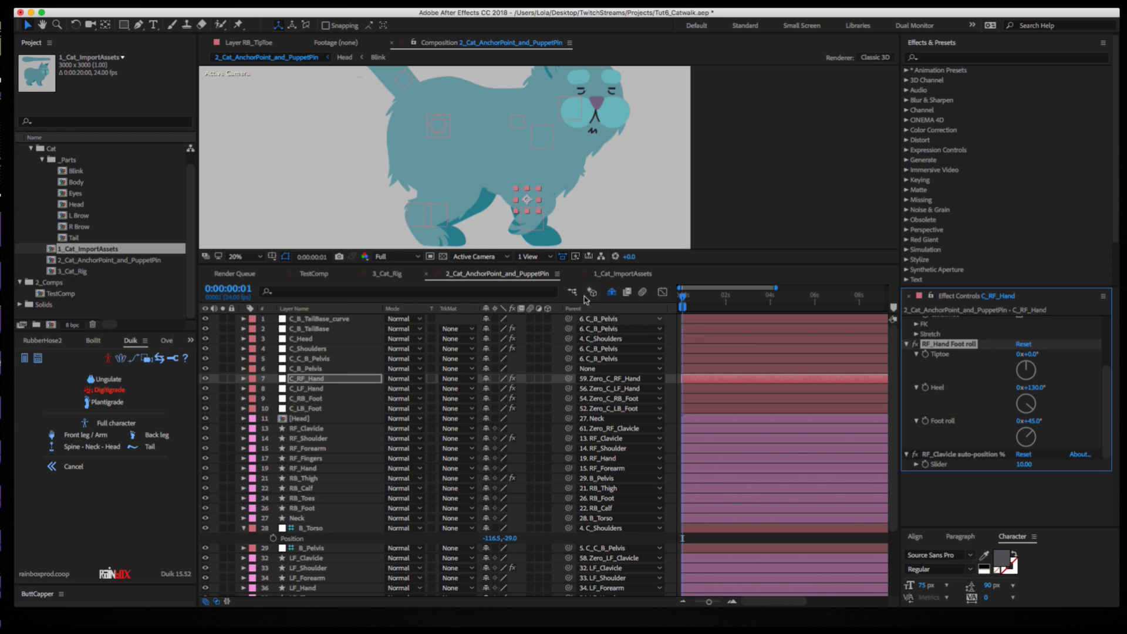
left_click(529, 198)
key("ctrl+z")
key("ctrl+z")
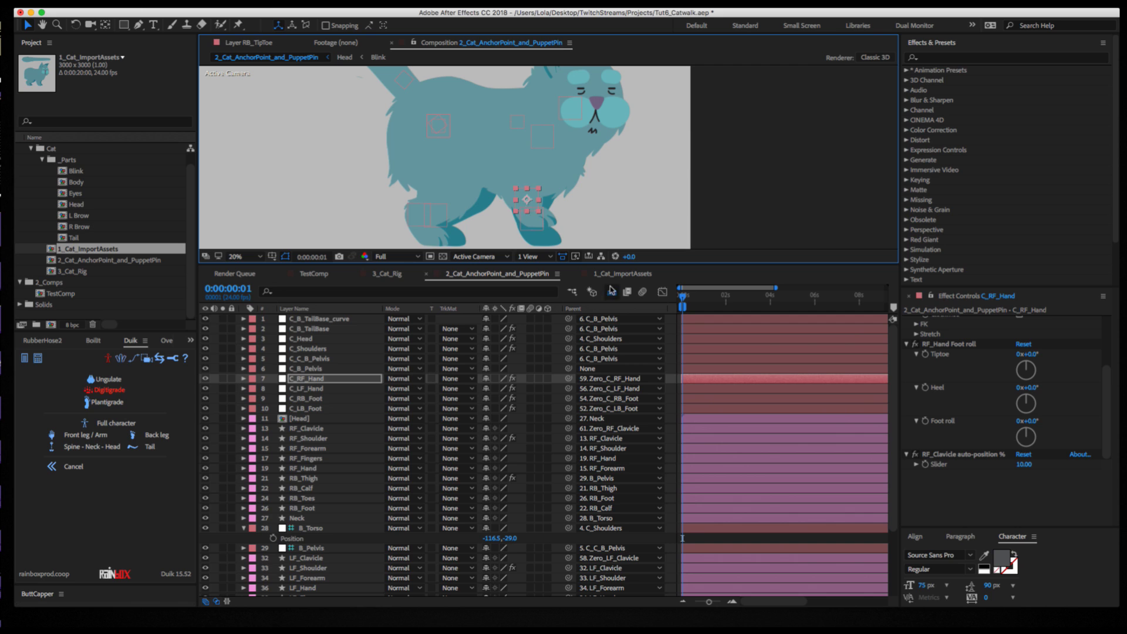
Fit the whole cat in the composition view and open the 3_Cat_Rig composition.
left_click(612, 290)
key("z")
key("comma")
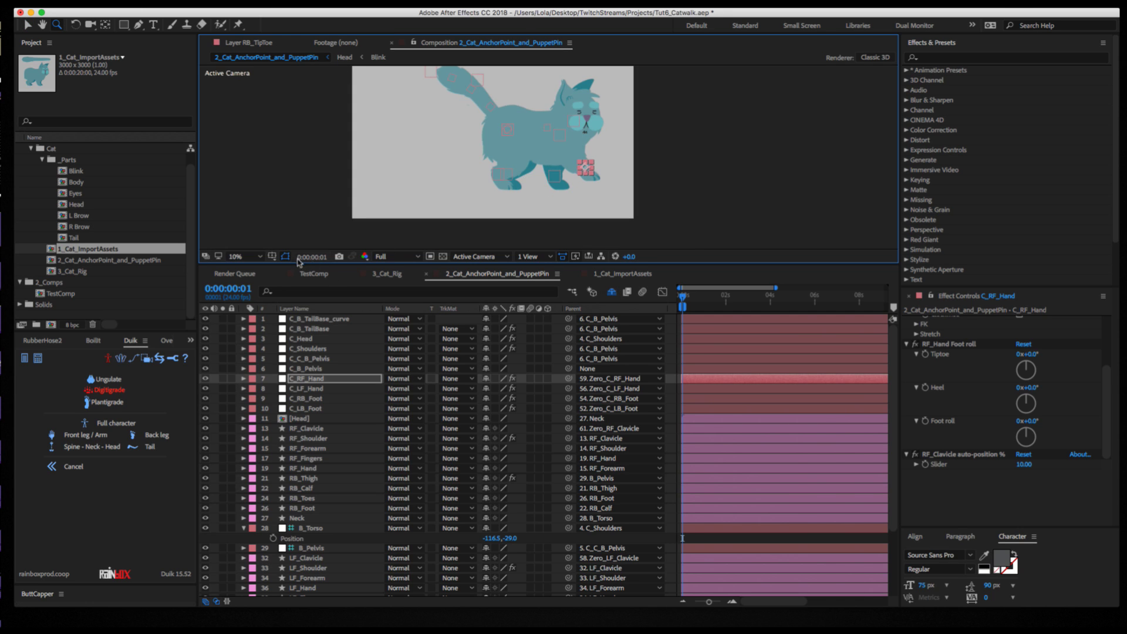
left_click(250, 257)
left_click(252, 276)
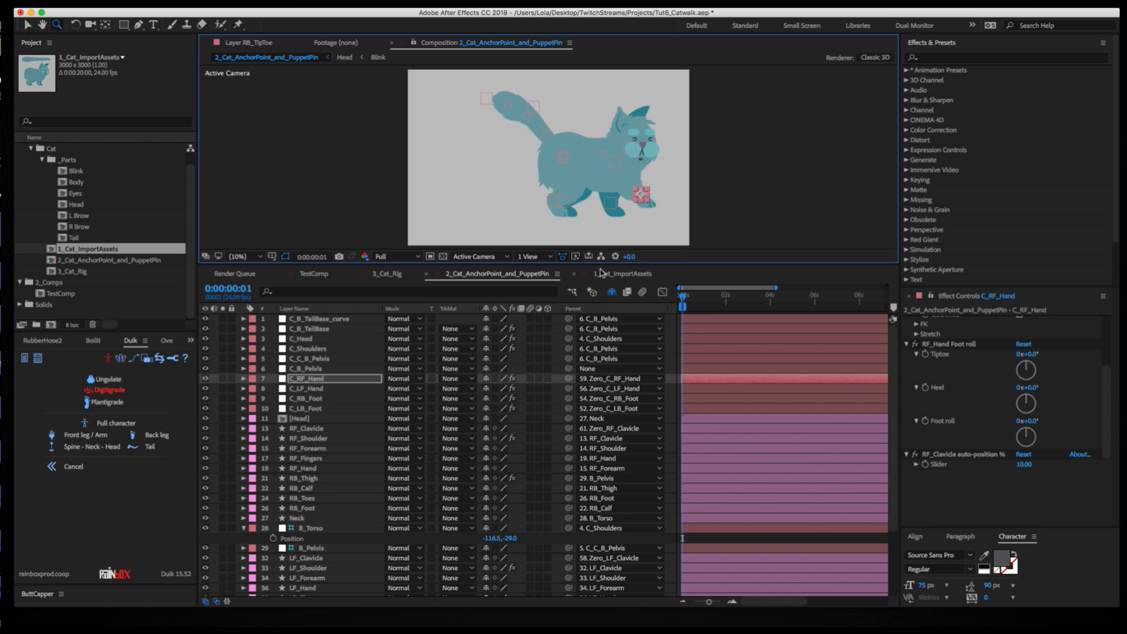
left_click(385, 274)
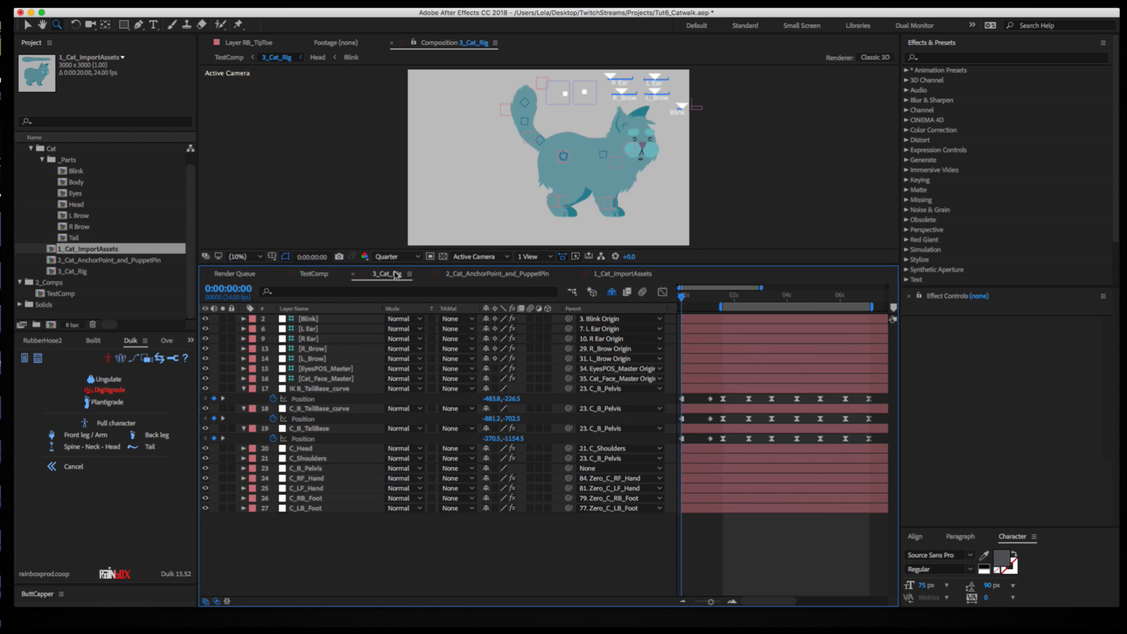
Examine the Cat_Face_Master and EyesPOS_Master joysticks and the L Ear slider above the cat.
left_click(640, 122)
key("v")
left_click(402, 104)
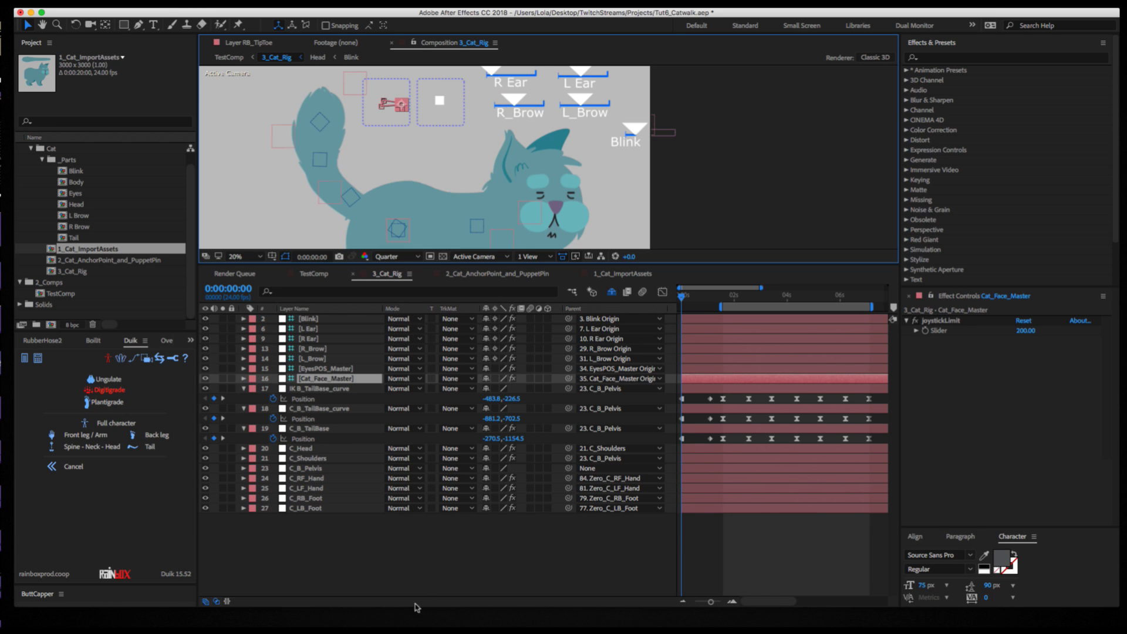
left_click(393, 543)
left_click_drag(402, 104, 440, 100)
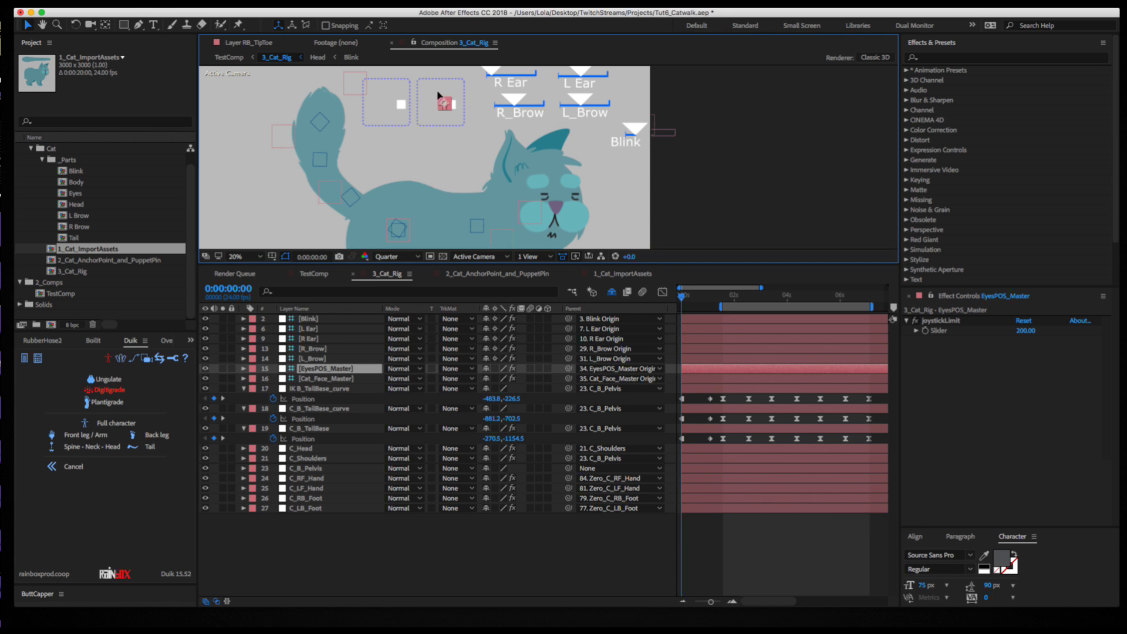
left_click(584, 98)
mouse_move(595, 96)
left_mouse_down()
mouse_move(559, 97)
mouse_move(580, 97)
mouse_move(573, 74)
mouse_move(602, 76)
mouse_move(561, 75)
mouse_move(613, 77)
mouse_move(595, 84)
left_mouse_up()
left_click(581, 73)
Save the current project and open the recent project Tut6_Catwalk_Run.aep.
key("super+s")
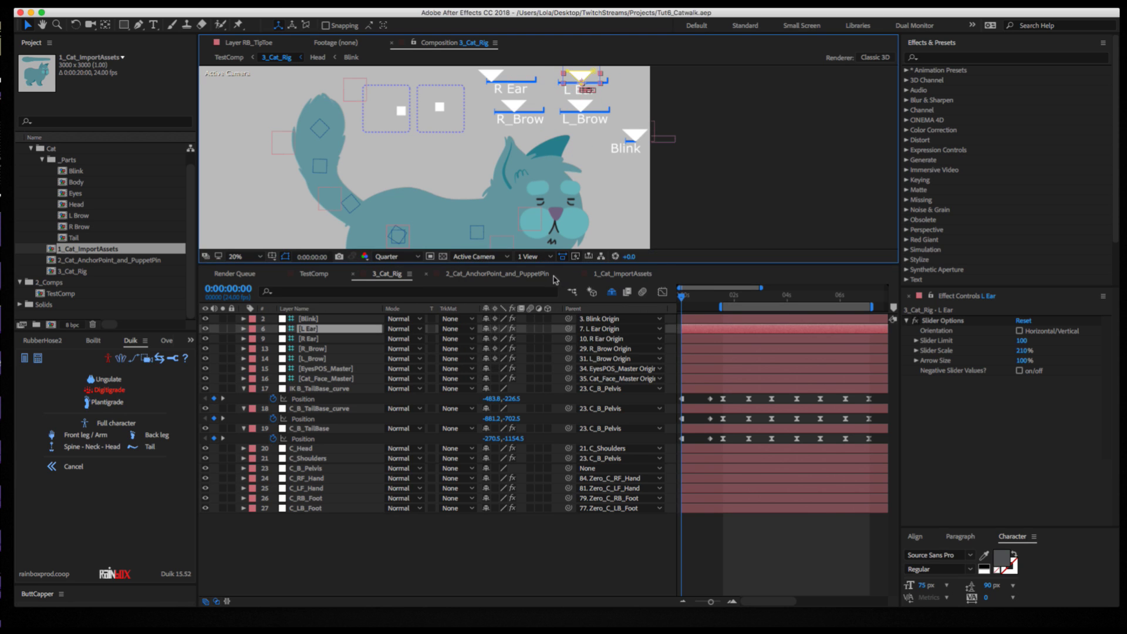
left_click(111, 2)
mouse_move(141, 48)
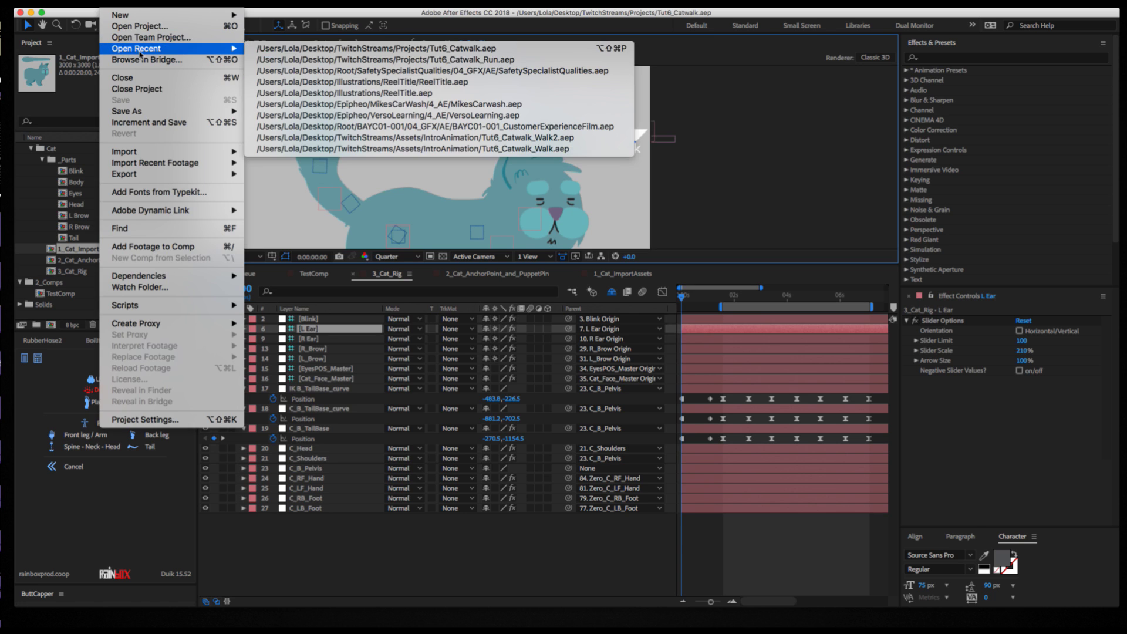
left_click(378, 60)
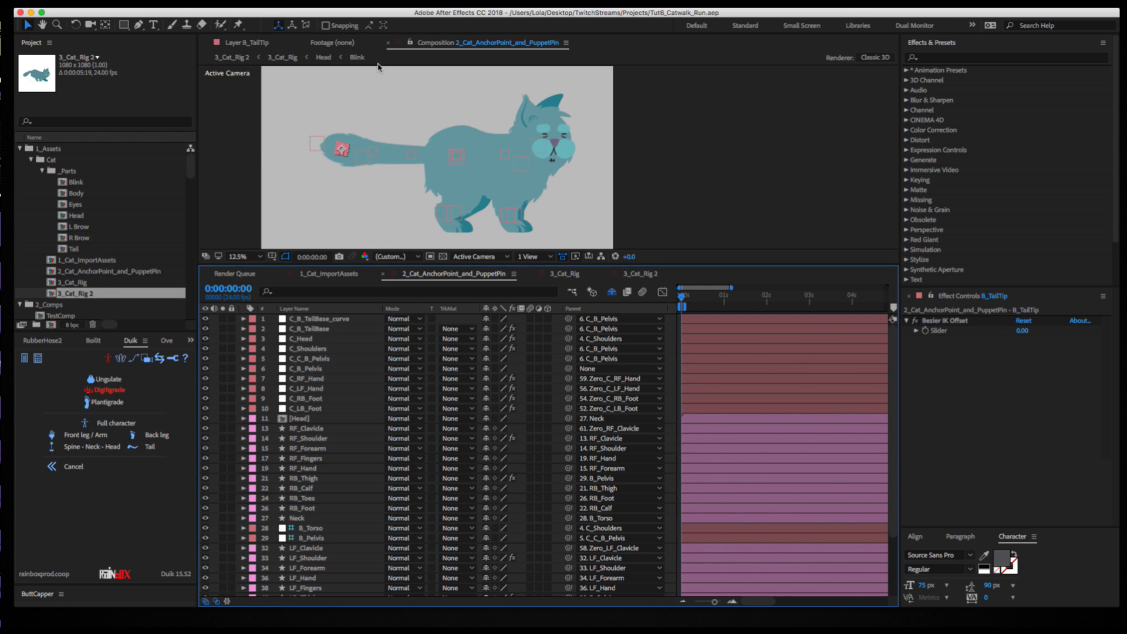
Open the 3_Cat_Rig 2 composition, enlarge its view and play the run cycle.
left_click(584, 275)
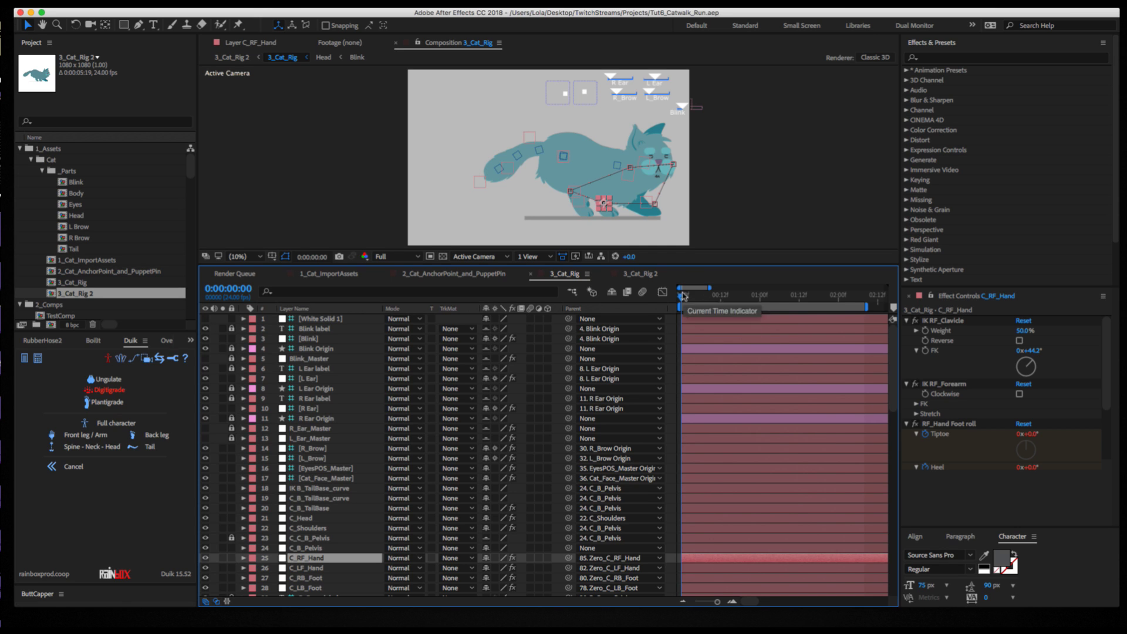
left_click(649, 276)
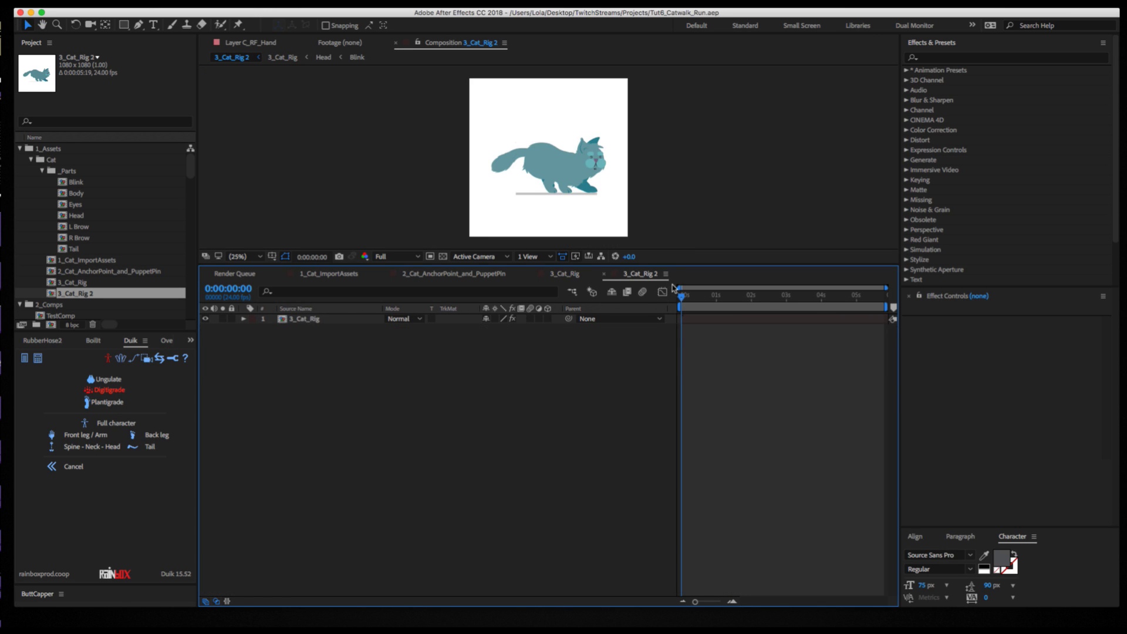
left_click_drag(602, 265, 595, 474)
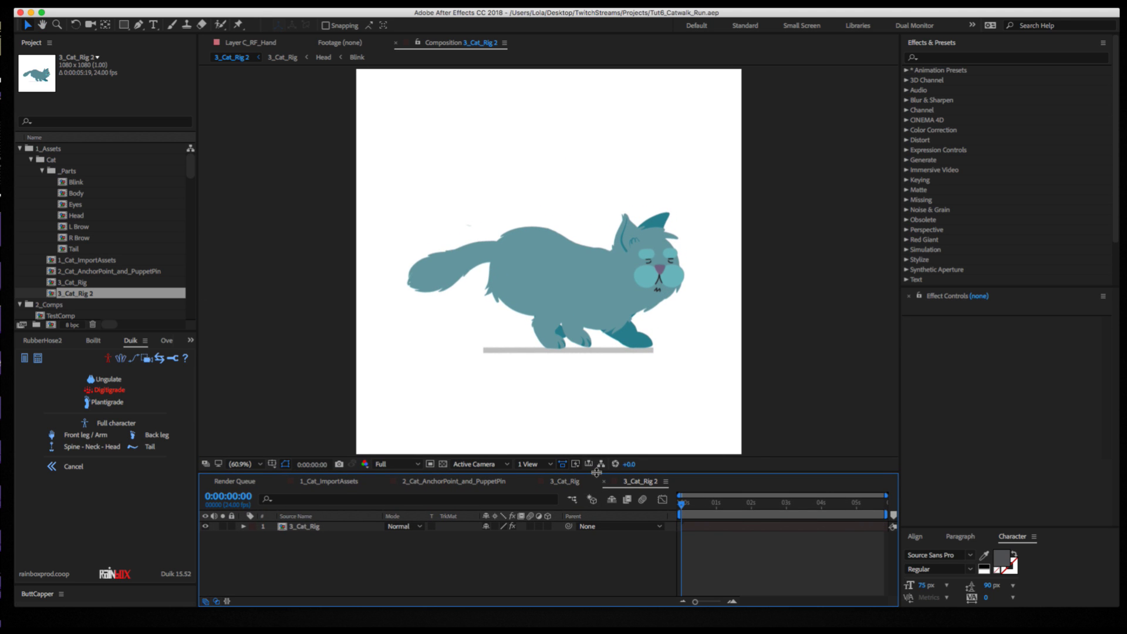
key("space")
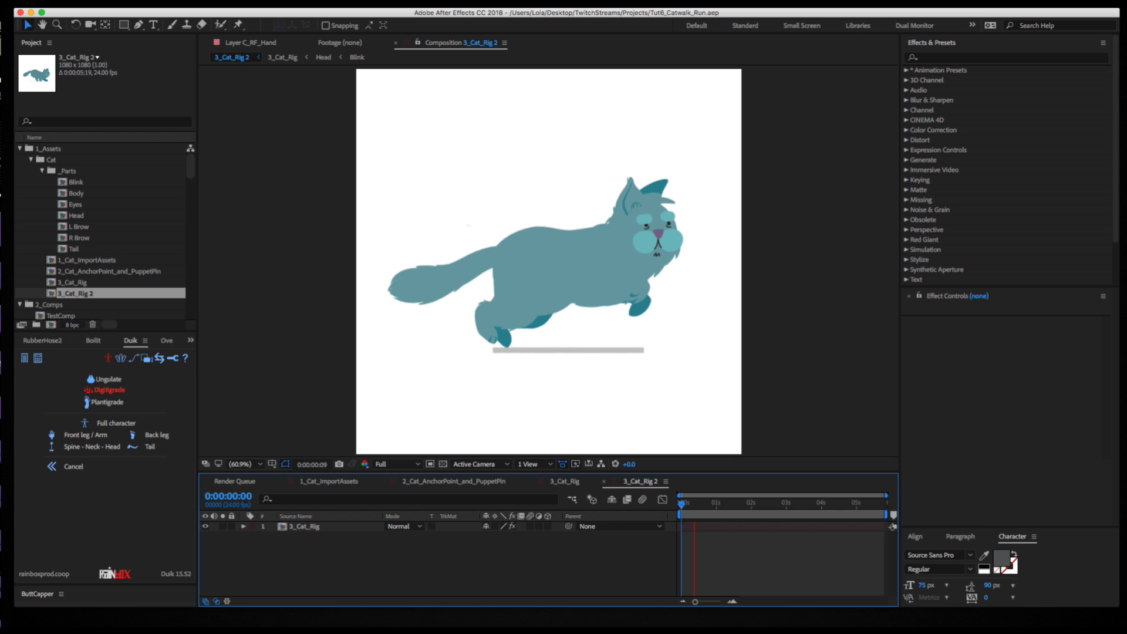
Set the preview resolution to Quarter and replay the run cycle.
left_click(397, 464)
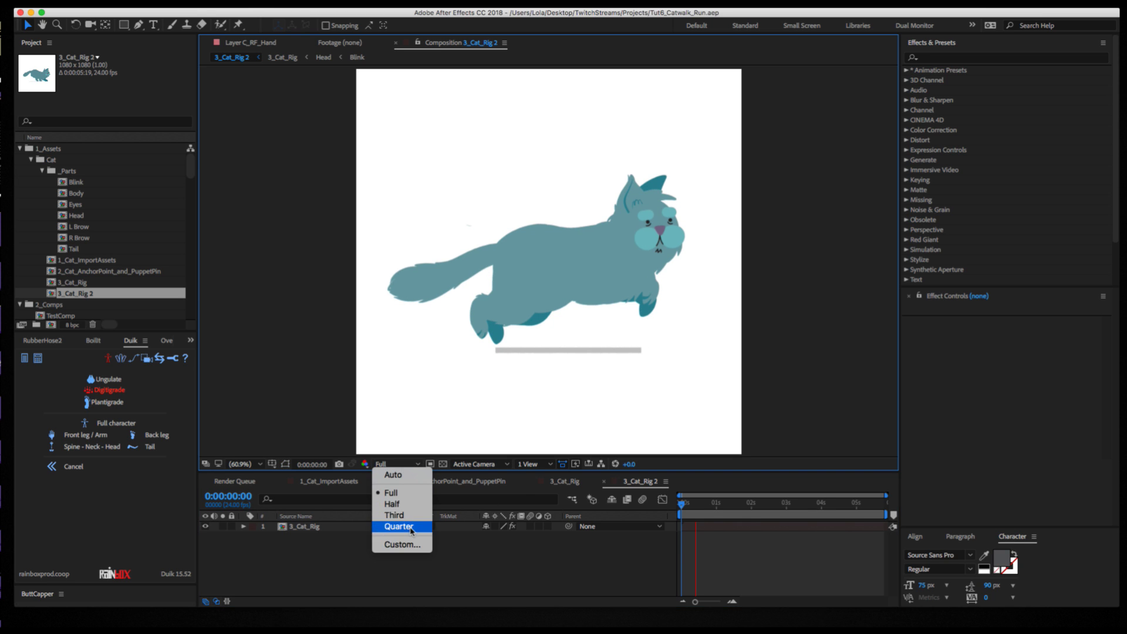
left_click(392, 524)
left_click(667, 510)
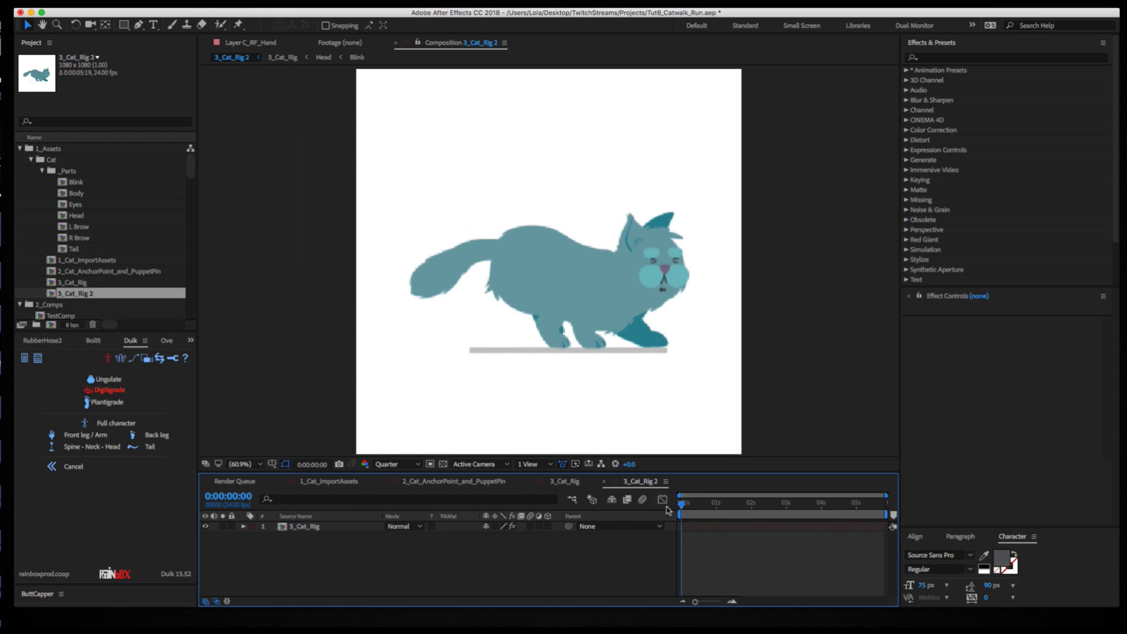
key("space")
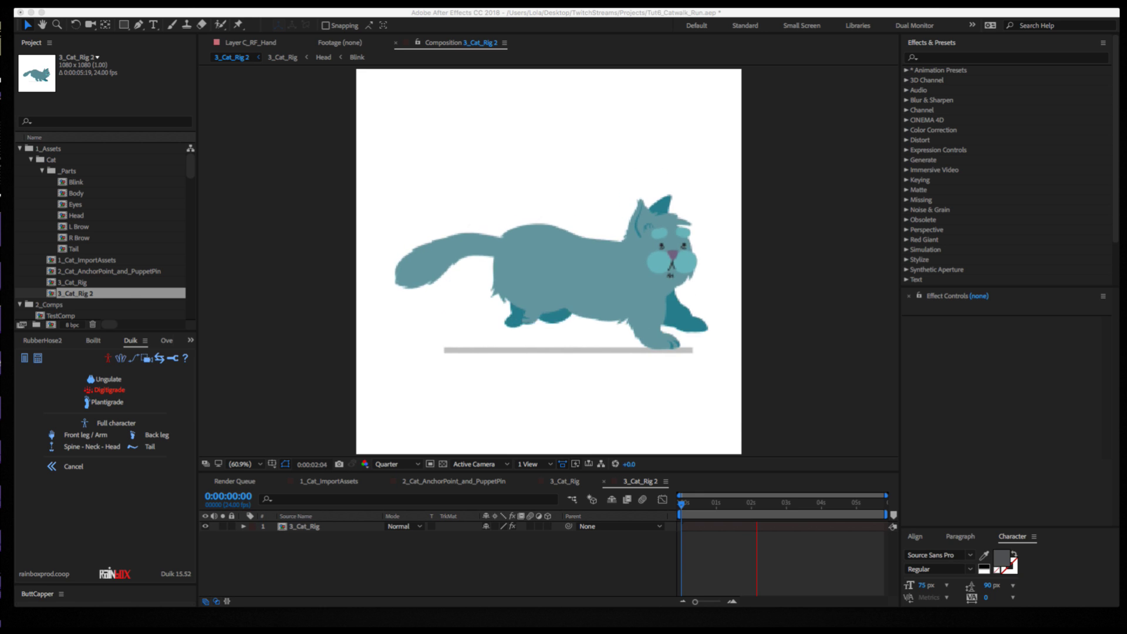
Switch to the reference image EadweardMuybridge.jpg and examine the key poses of the galloping cat, marking individual frames.
left_click(683, 507)
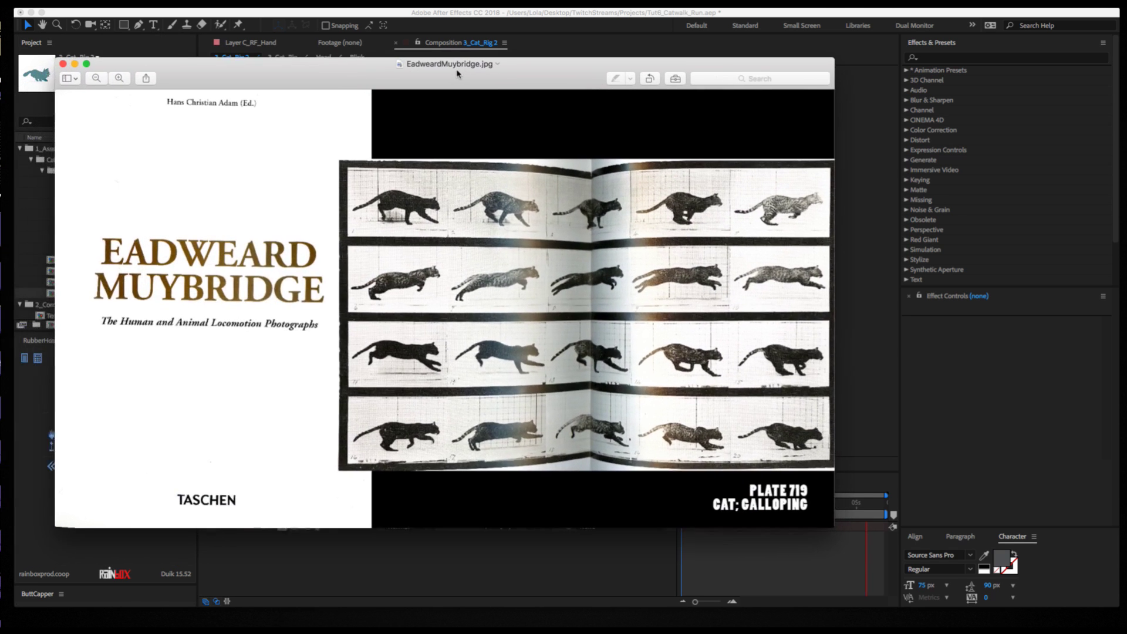
left_click_drag(436, 83, 471, 70)
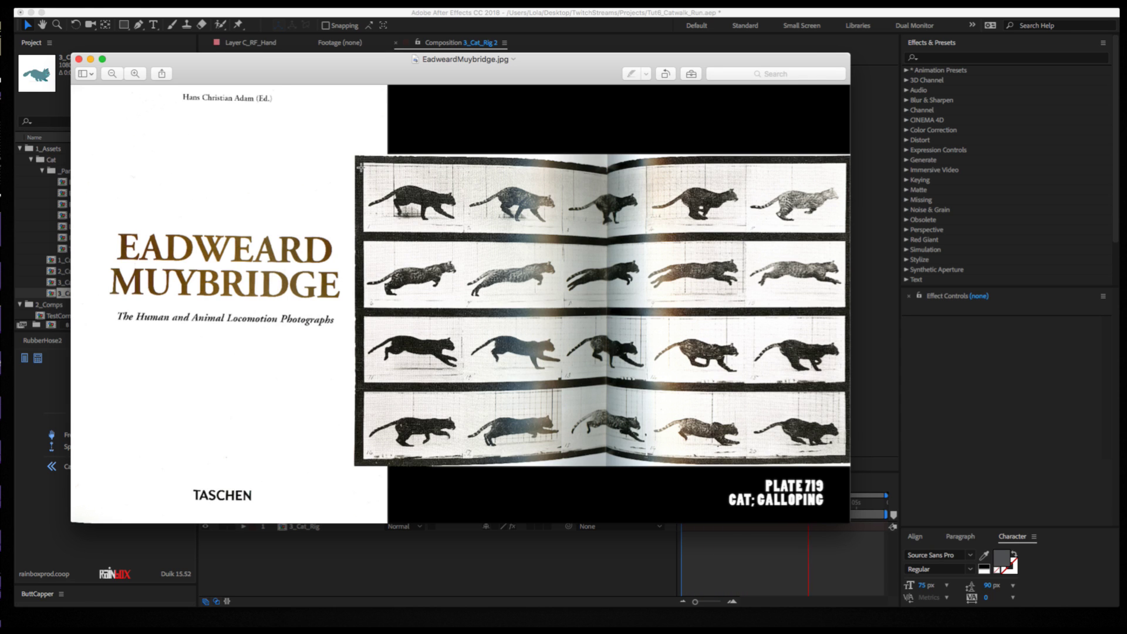
mouse_move(360, 164)
left_mouse_down()
mouse_move(487, 238)
mouse_move(468, 231)
left_mouse_up()
left_click_drag(575, 174, 648, 234)
left_click_drag(362, 250, 472, 311)
left_click_drag(642, 247, 753, 306)
left_click_drag(471, 322, 567, 380)
left_click(505, 590)
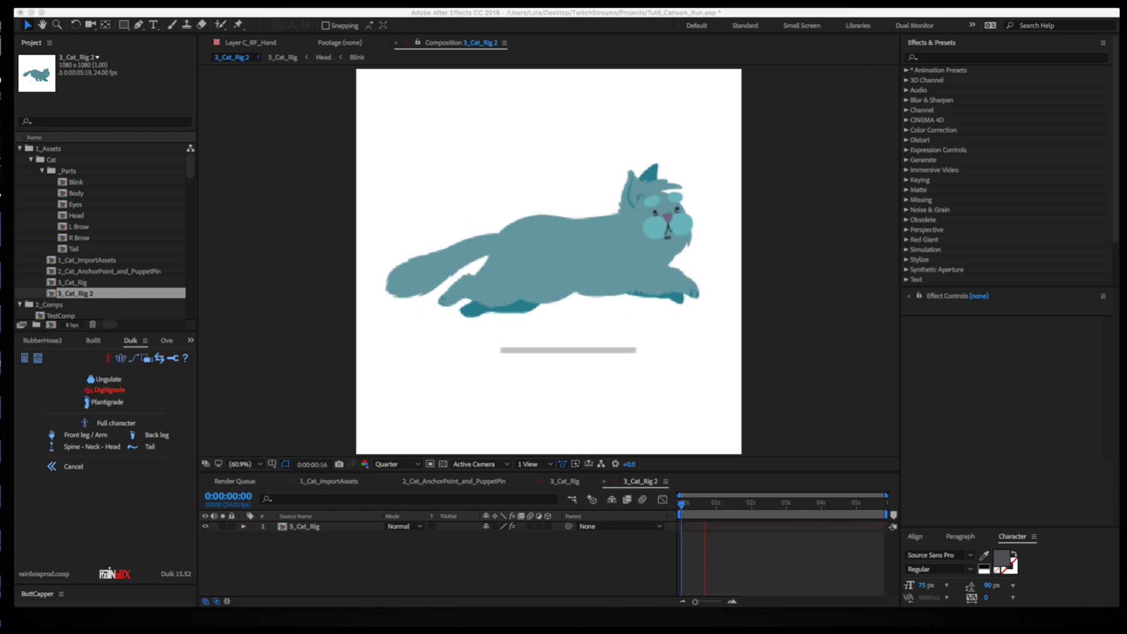
Compare the four-legged movement cycles in PrestonBlair.jpg with the Muybridge plate and return to After Effects.
key("super+Tab")
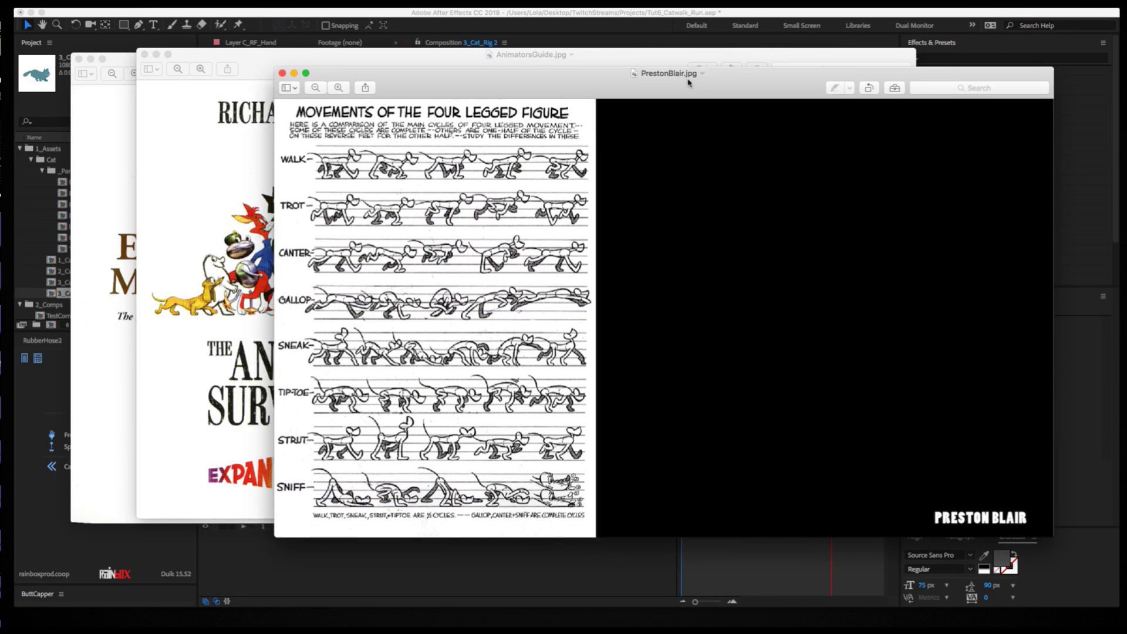
left_click_drag(689, 83, 614, 78)
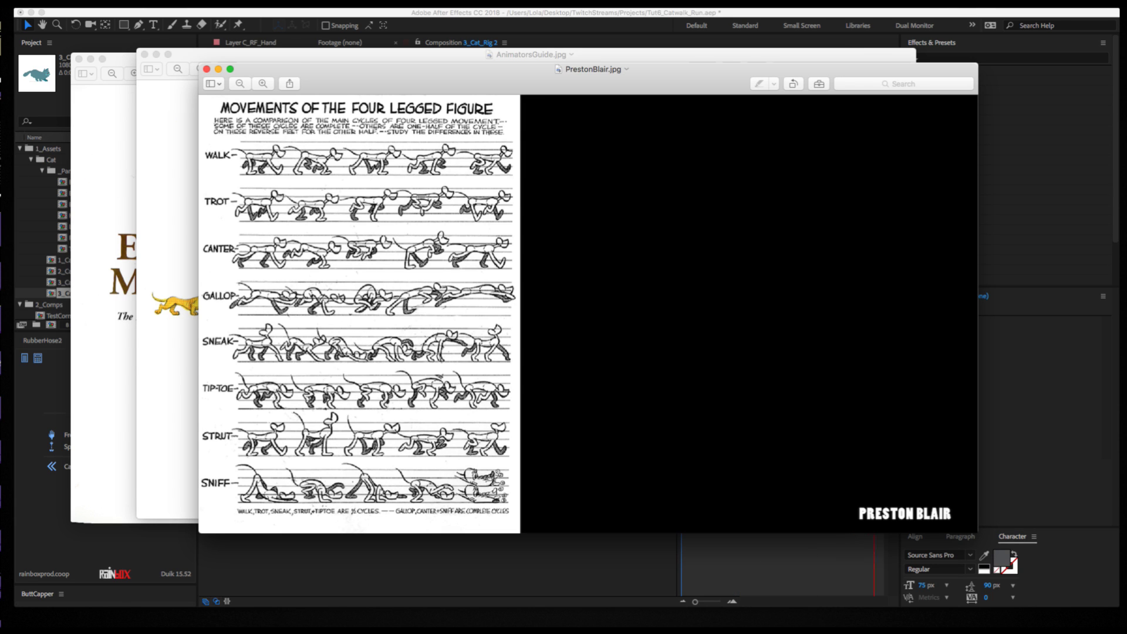
left_click_drag(297, 70, 293, 98)
key("super+grave")
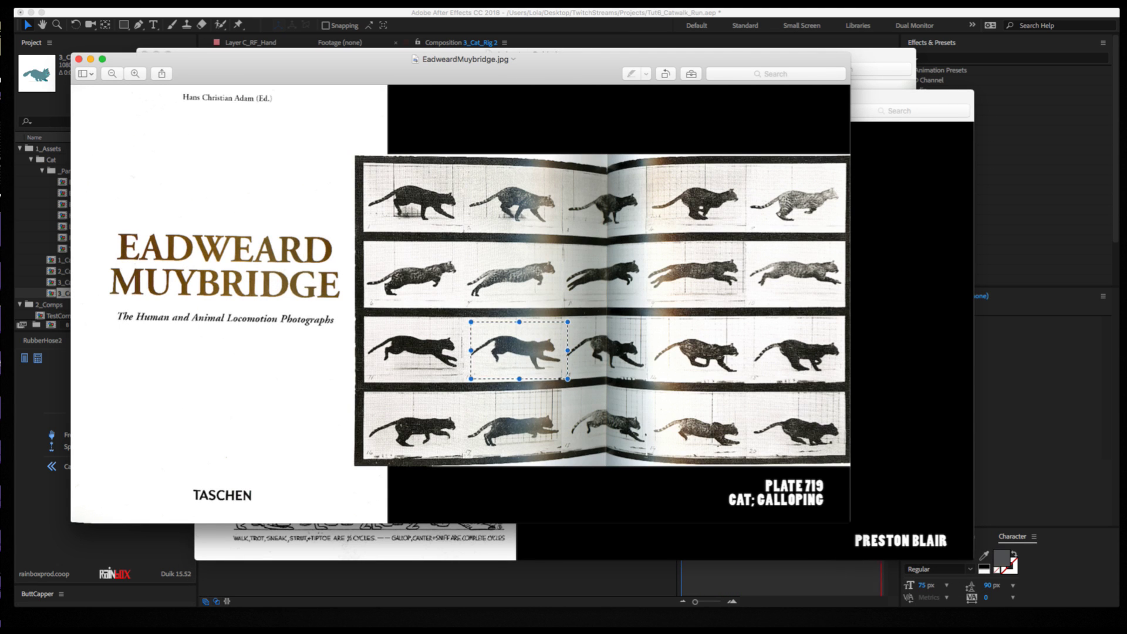
key("super+Tab")
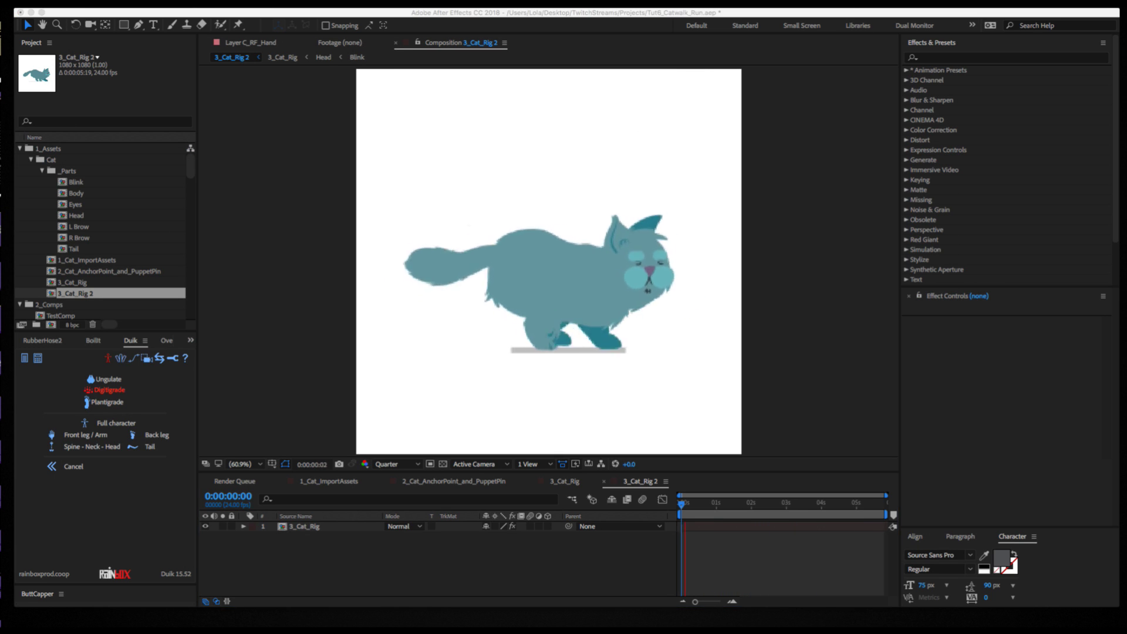
Examine the limb motion diagrams in AnimalLocomotion.jpg and return to After Effects.
key("super+Tab")
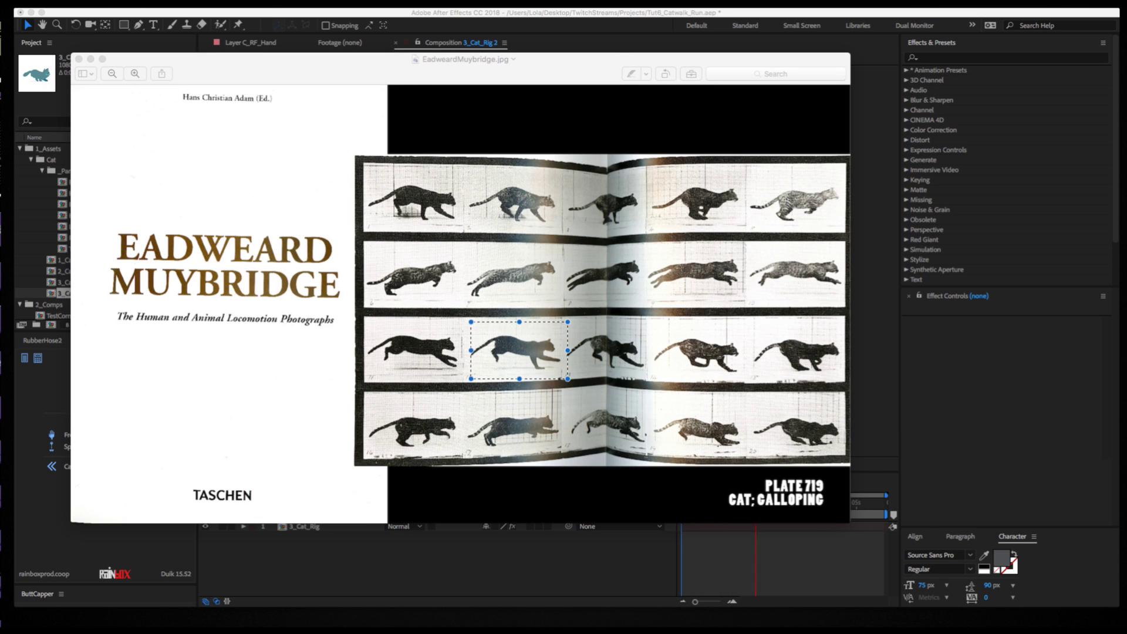
key("super+grave")
left_click_drag(825, 61, 801, 63)
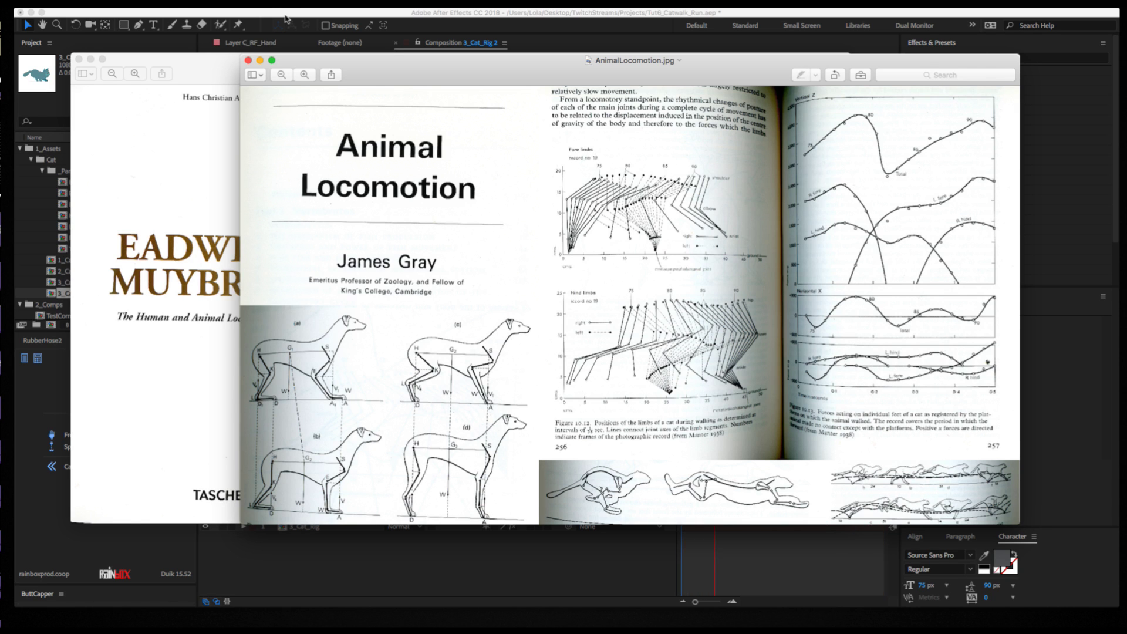
left_click(283, 12)
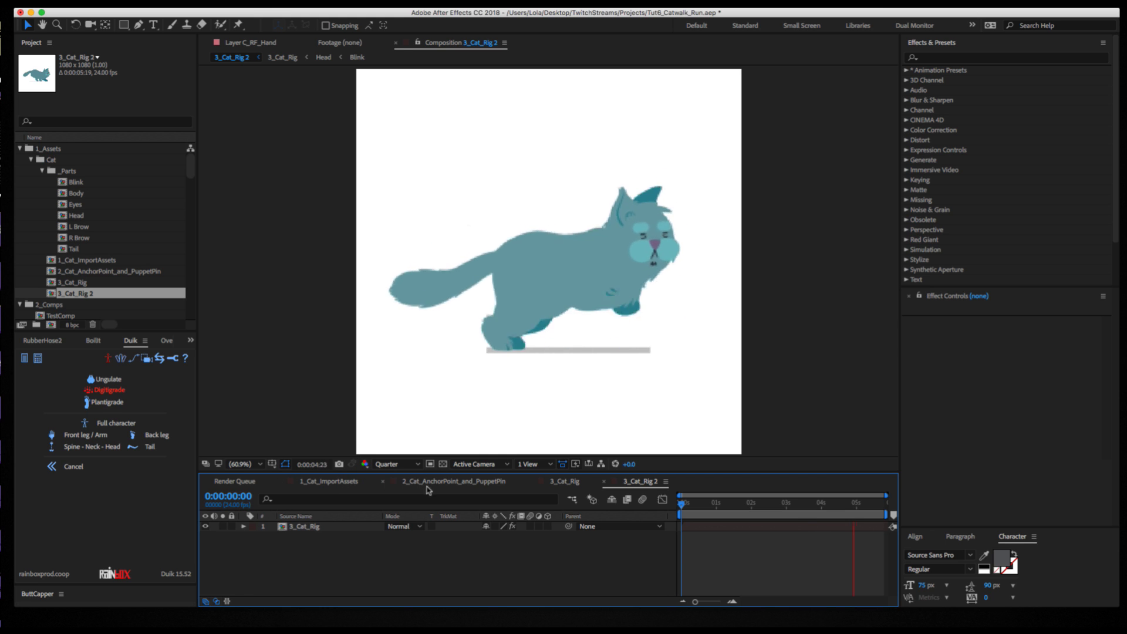
Open the 3_Cat_Rig composition, enlarge the timeline and reveal the keyframes of all layers down to the foot controllers.
left_click(575, 483)
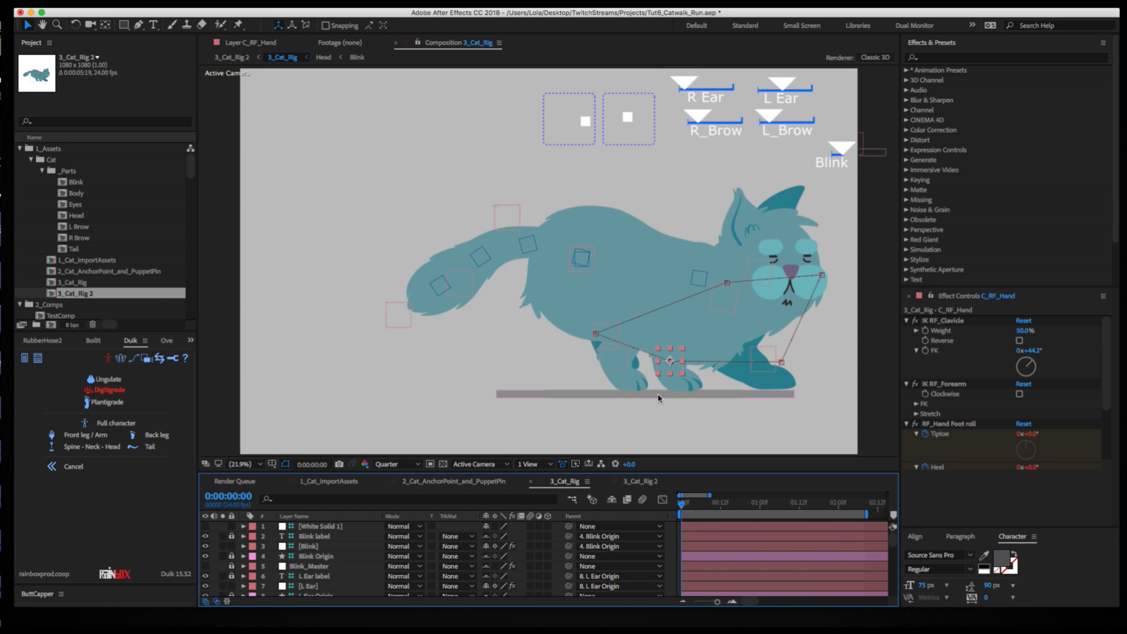
left_click_drag(539, 472, 558, 312)
key("ctrl+a")
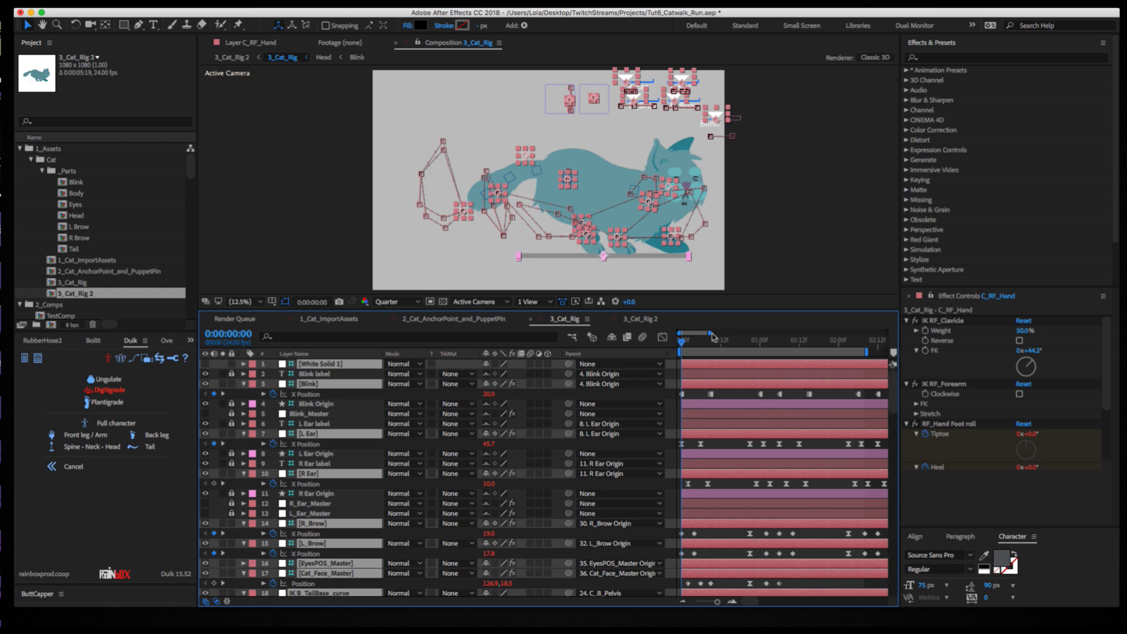
key("u")
scroll(735, 446, "down", 10)
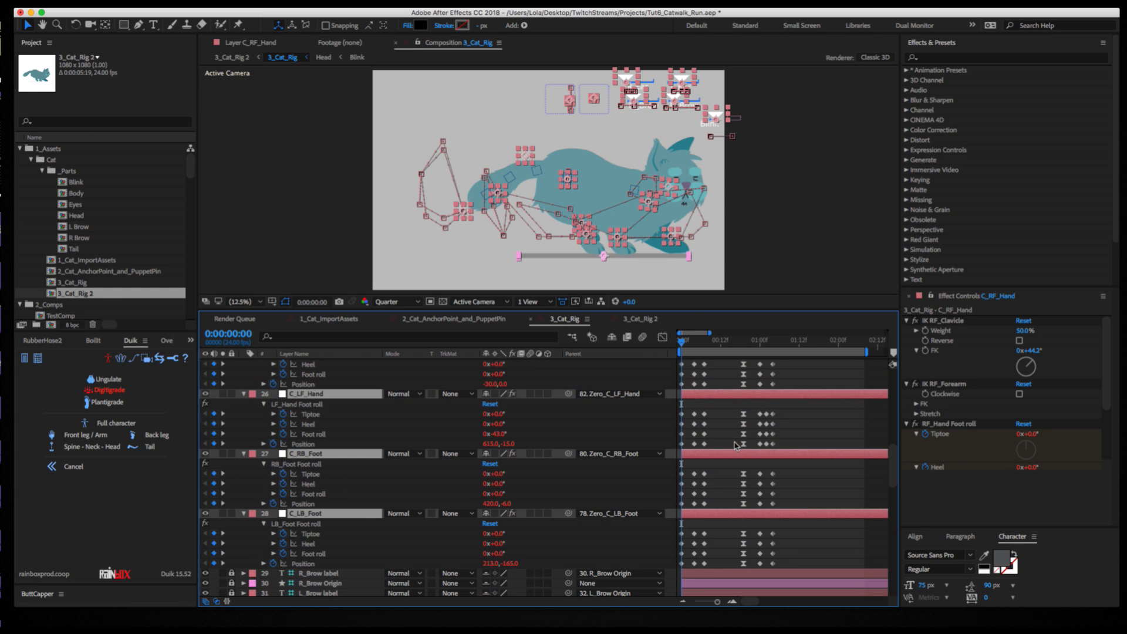
Step through the run cycle's key poses in turn, from frame 0 through frames 4, 7, 19 and 0:00:01:00 to the last keyframes.
mouse_move(682, 342)
left_mouse_down()
mouse_move(693, 344)
mouse_move(681, 348)
left_mouse_up()
left_click(724, 375)
left_click(694, 343)
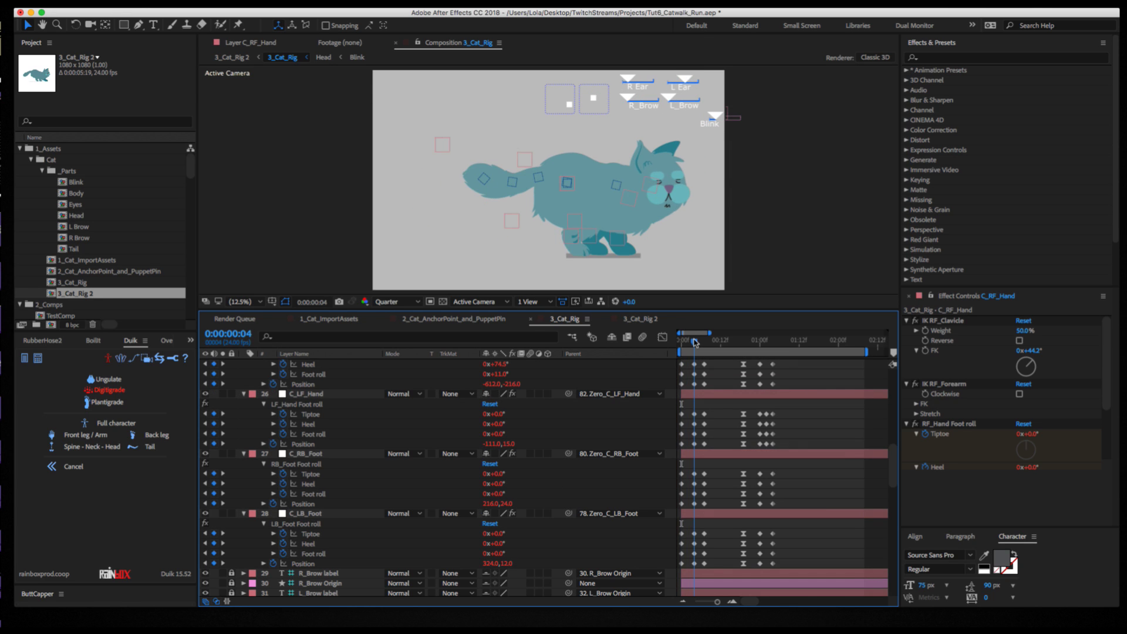
left_click(704, 343)
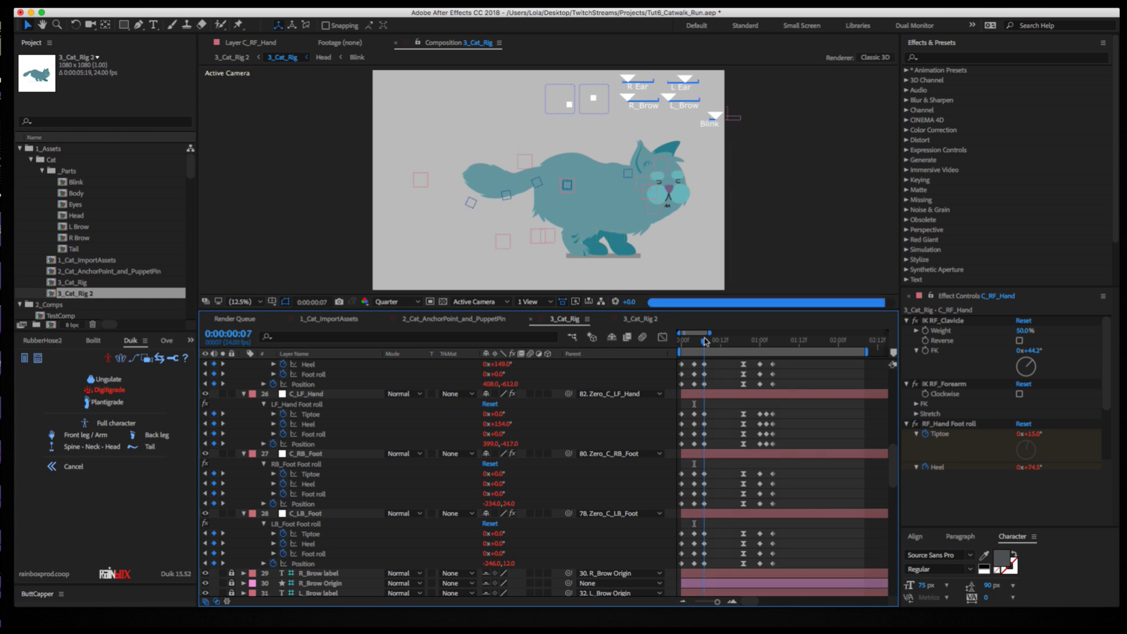
left_click(743, 342)
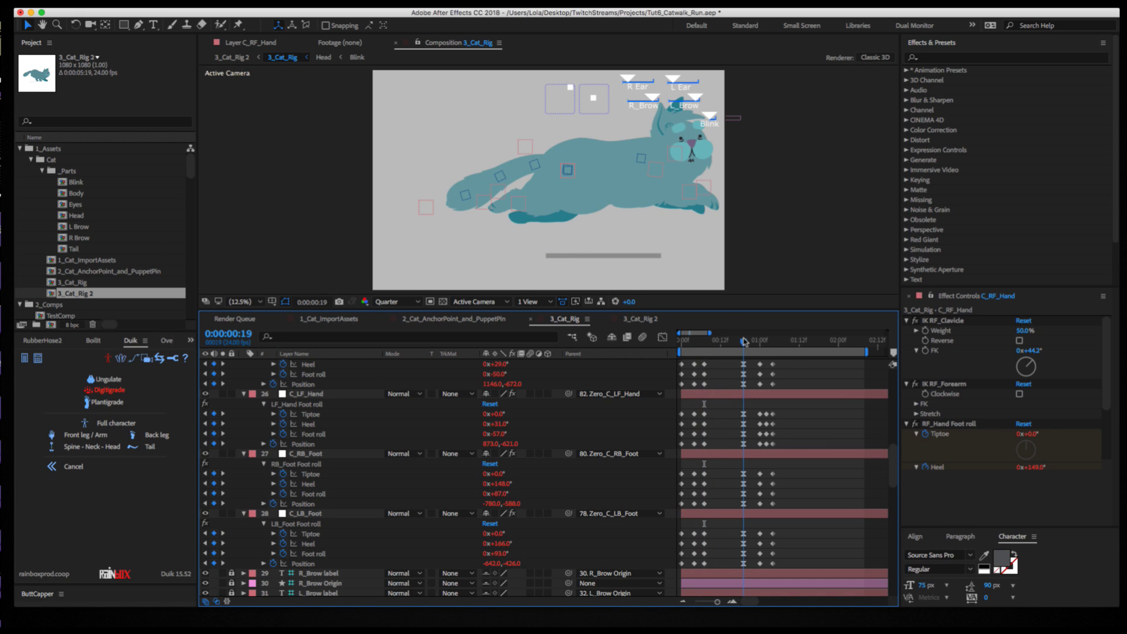
left_click(759, 341)
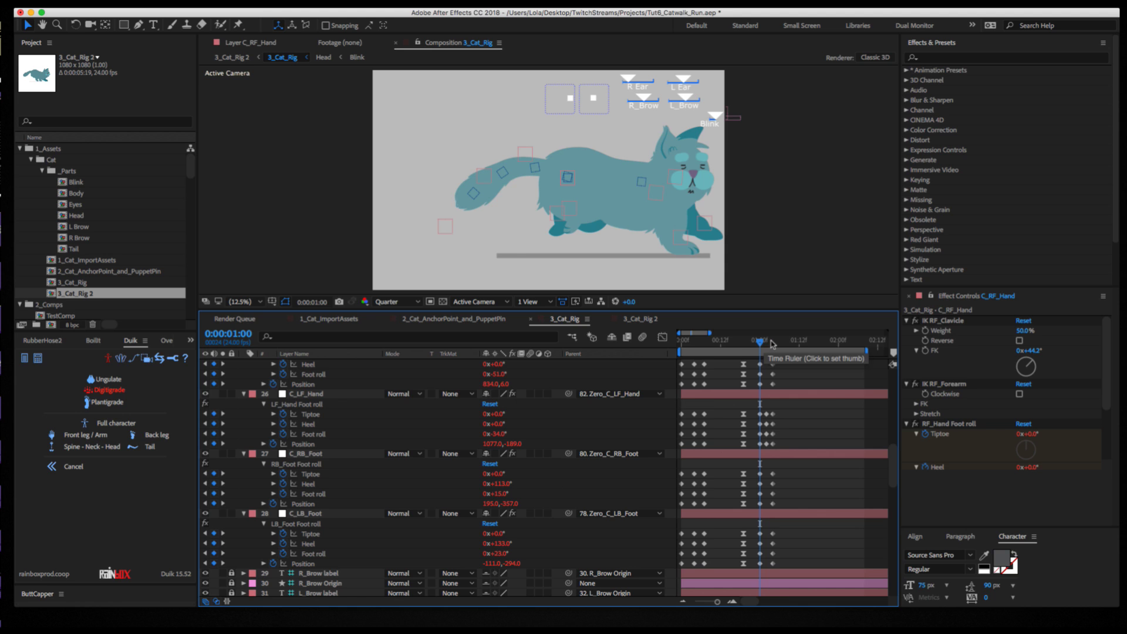
left_click(772, 341)
Return to the first frame and preview the cat's run cycle.
left_click_drag(771, 343, 661, 349)
key("space")
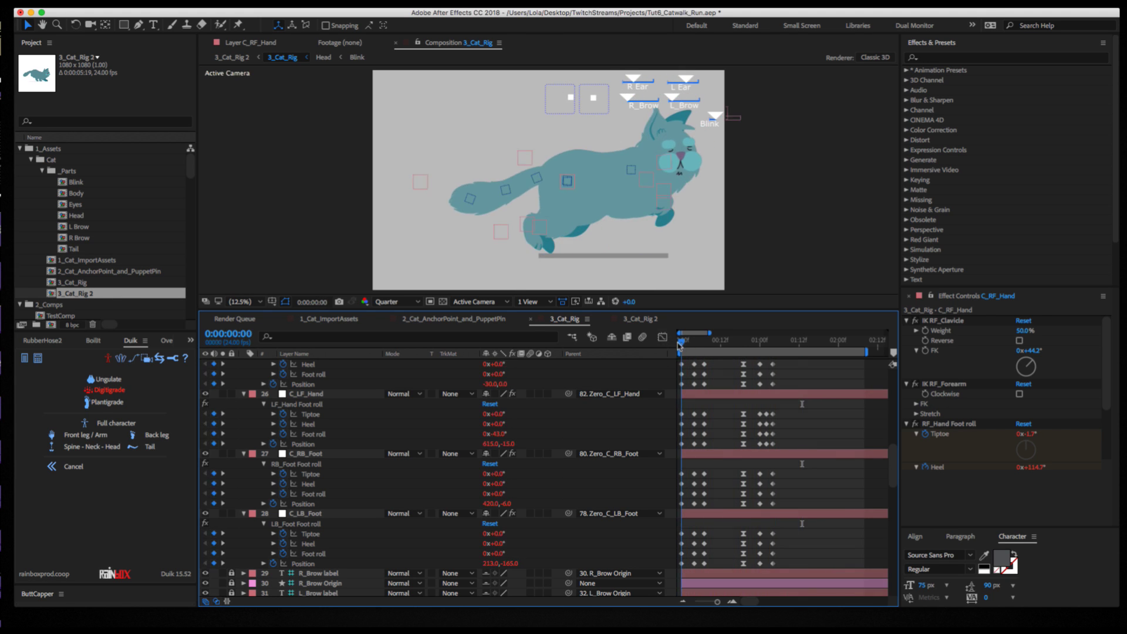
key("space")
Compare the cat's poses at frames 4 and 7 with the C_Shoulders controller selected.
left_click(693, 343)
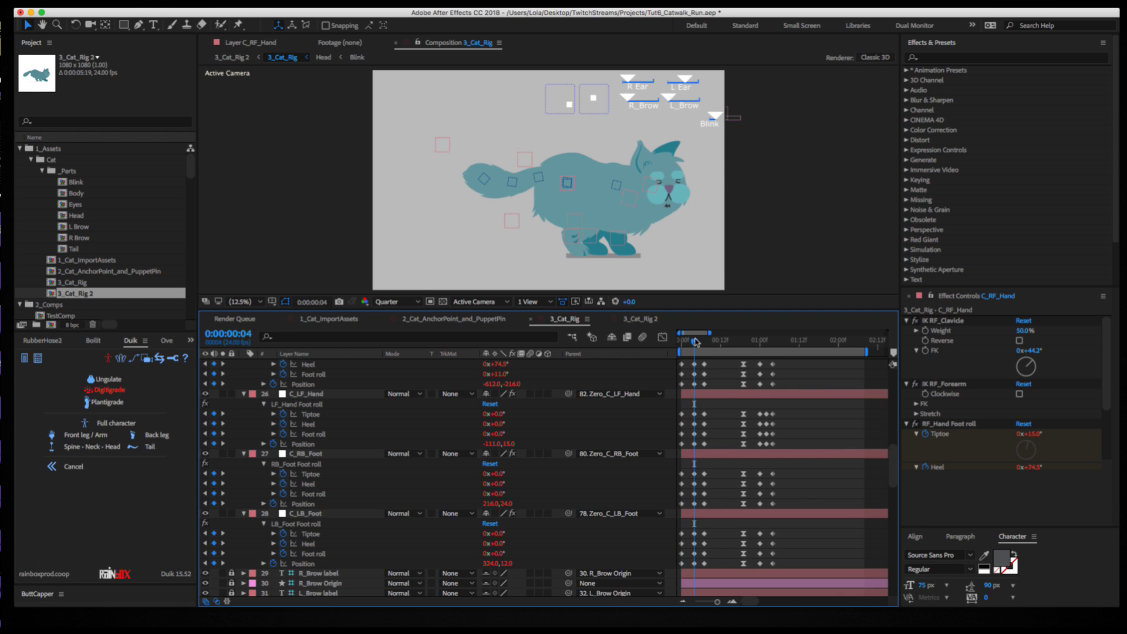
left_click_drag(699, 341, 702, 341)
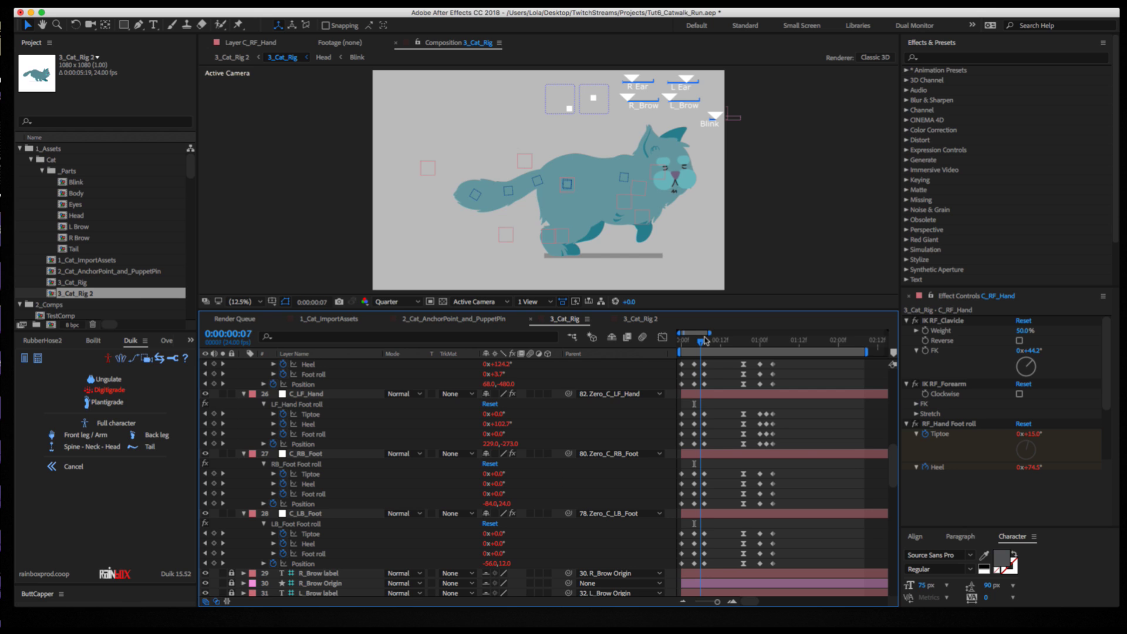
left_click(642, 183)
mouse_move(704, 342)
left_mouse_down()
mouse_move(745, 345)
mouse_move(695, 352)
left_mouse_up()
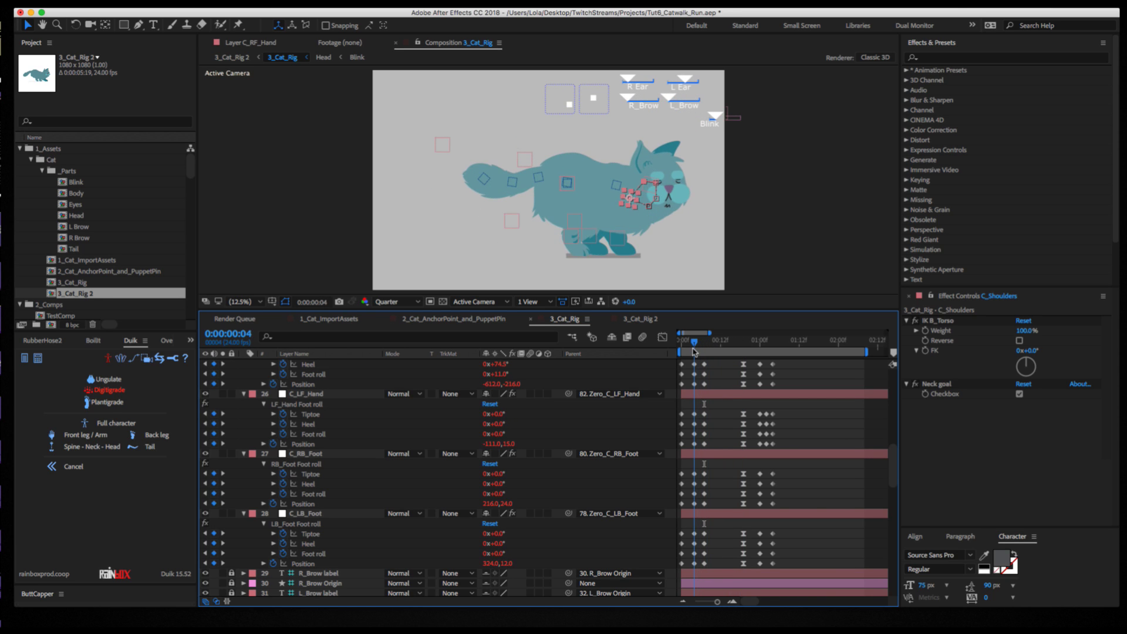
Select the C_LF_Hand controller and examine its motion path while scrubbing from frame 4 to 0:00:01:05.
left_click(740, 376)
left_click(715, 395)
key("z")
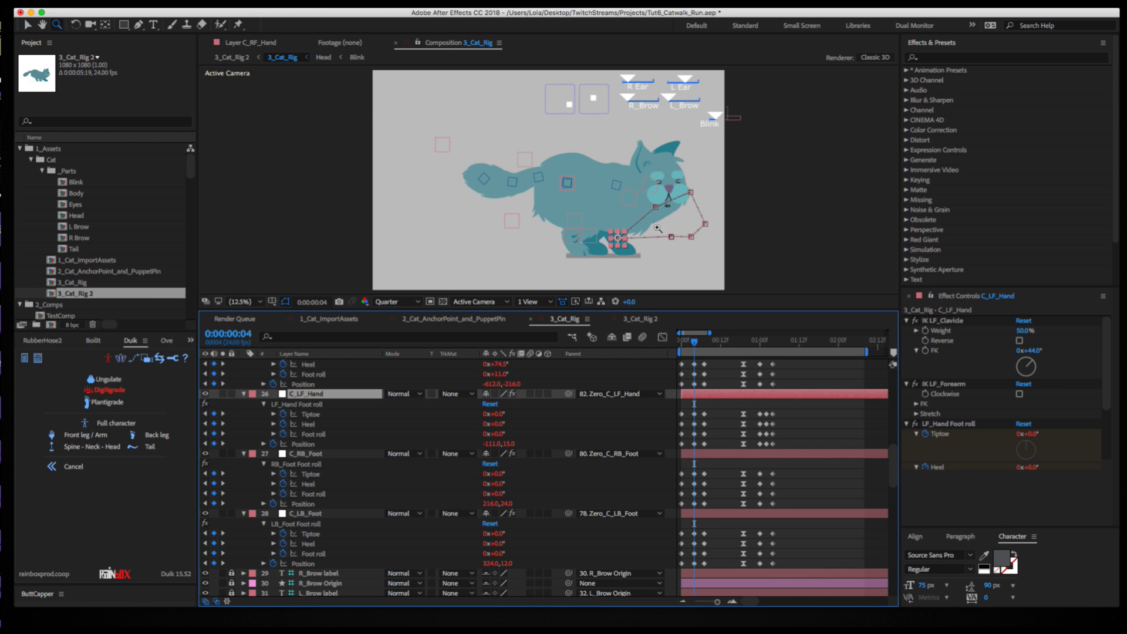
key("v")
left_click(626, 240)
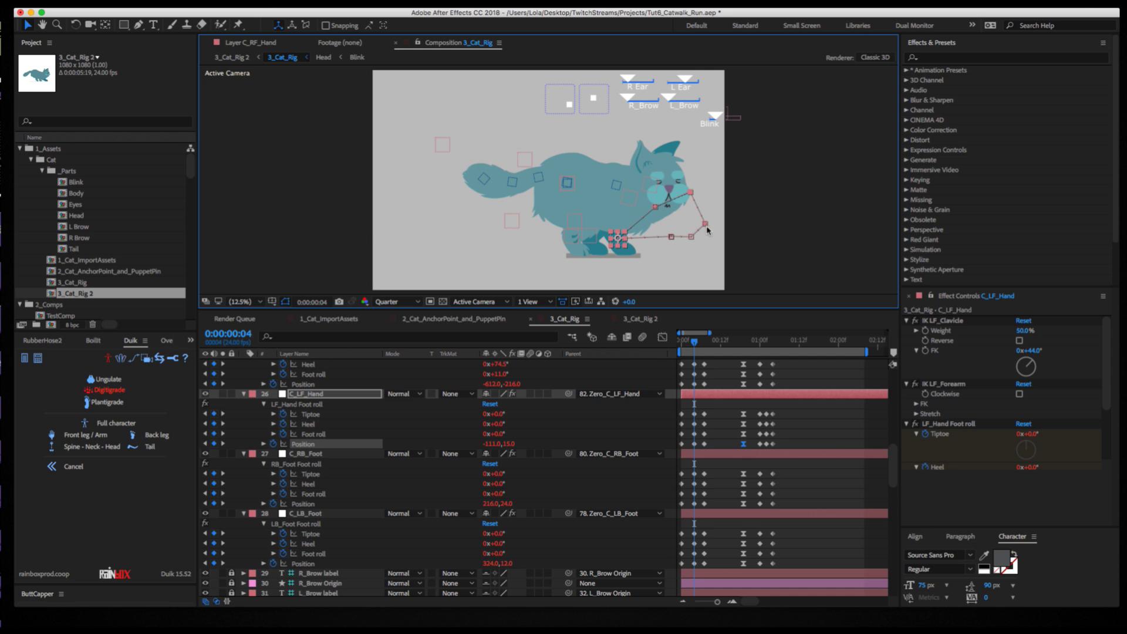
left_click_drag(695, 345, 776, 345)
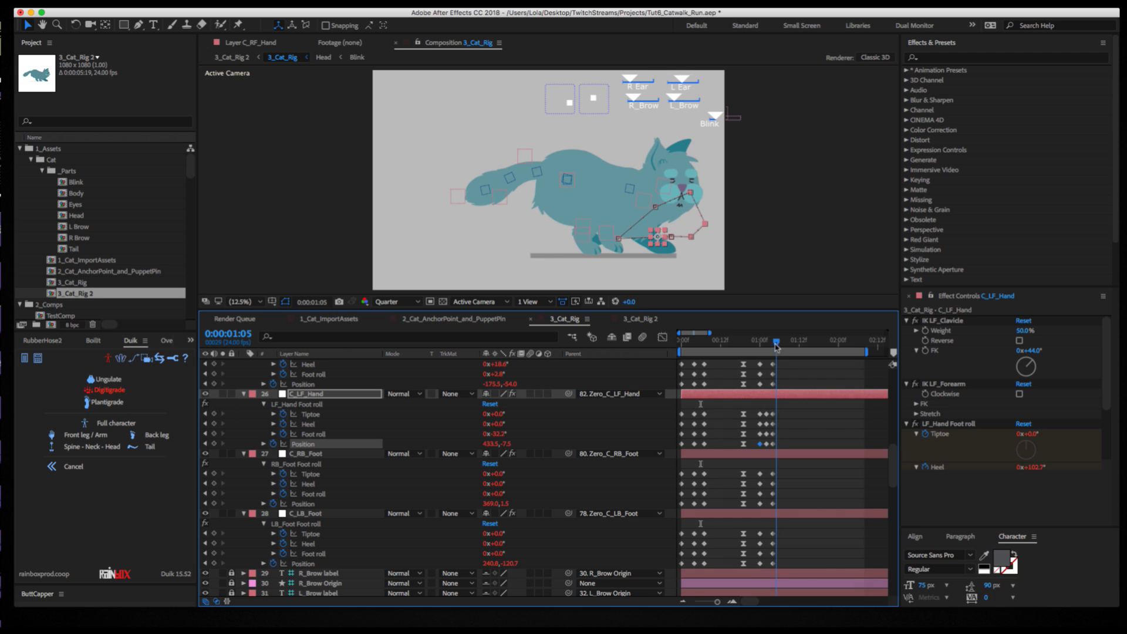
Examine the motion paths of the back foot controllers C_RB_Foot and C_LB_Foot.
left_click(714, 453)
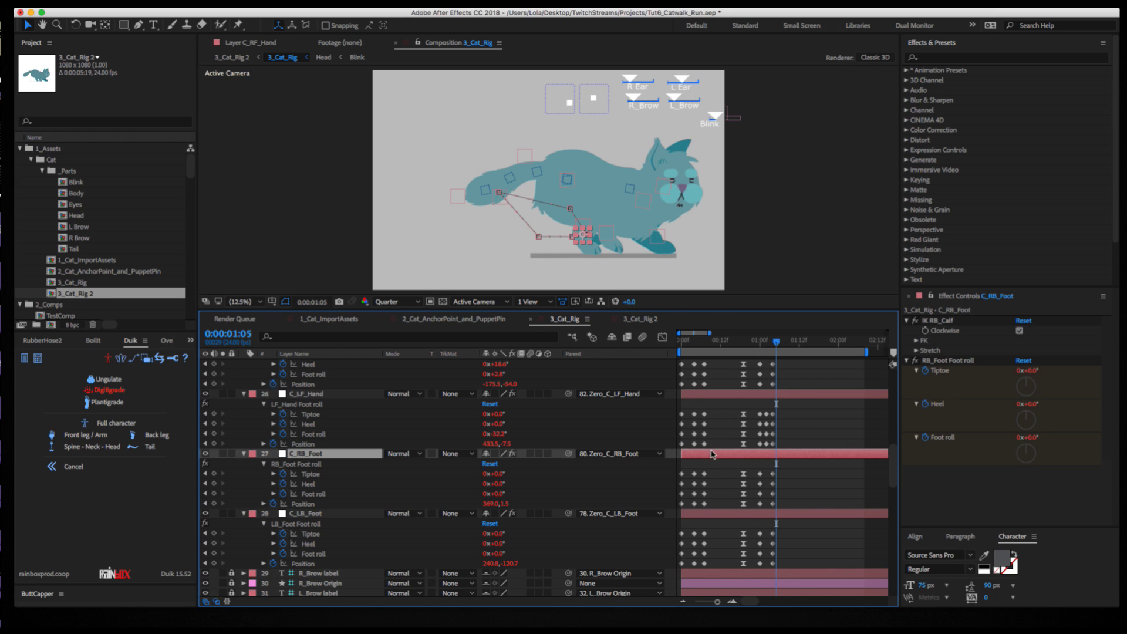
left_click(738, 514)
scroll(725, 412, "up", 2)
scroll(726, 412, "up", 2)
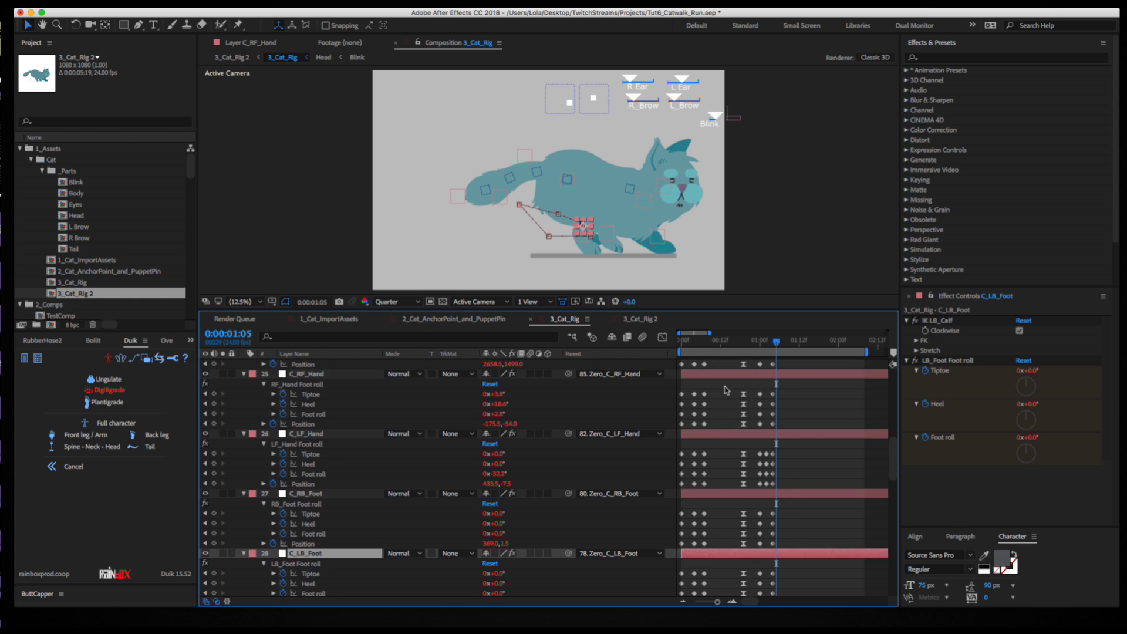
Select C_RF_Hand, scrub the run cycle to 0:00:01:15 and review the keyframes of the body, head and tail controllers.
left_click(727, 377)
left_click_drag(686, 343, 733, 341)
left_click_drag(747, 340, 810, 341)
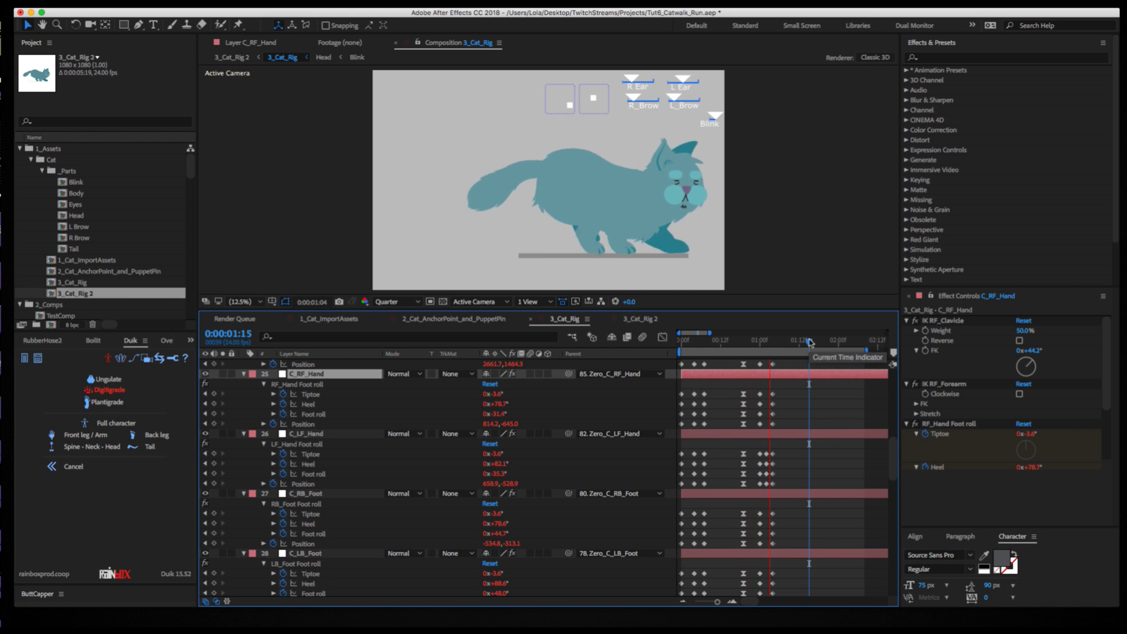
scroll(803, 401, "up", 5)
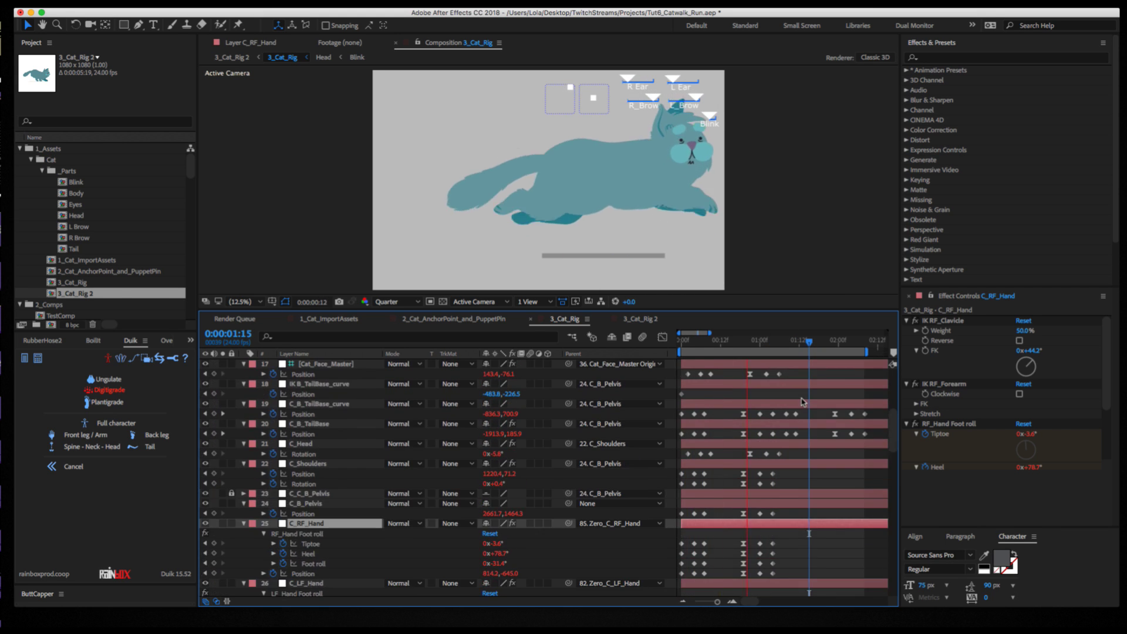
scroll(803, 401, "up", 1)
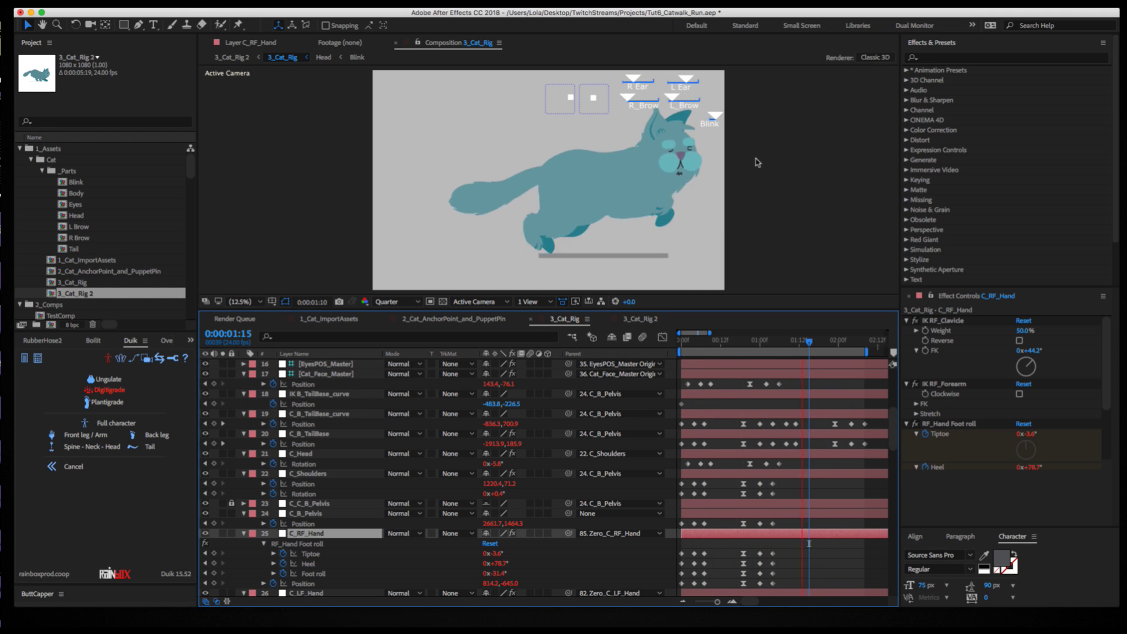
Open the 3_Cat_Rig 2 composition and go to its first frame.
left_click(625, 321)
left_click(682, 343)
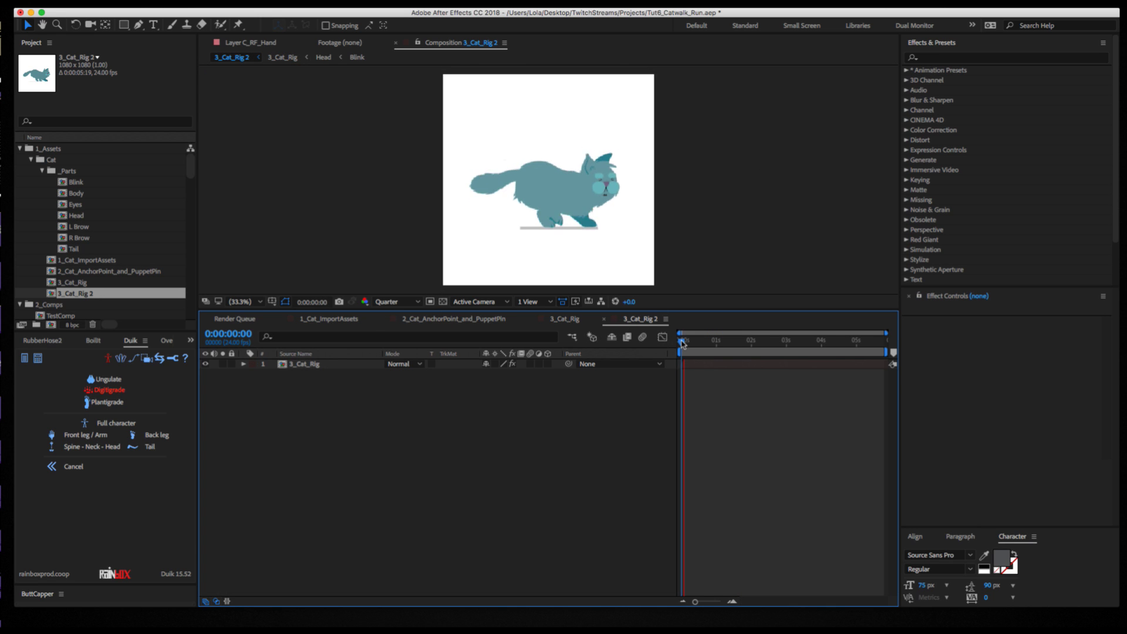